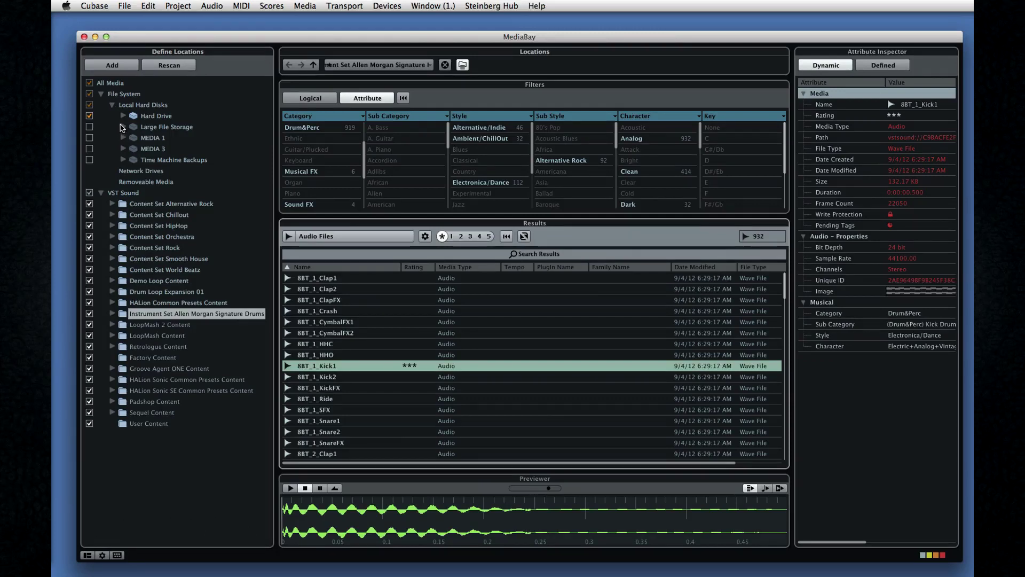
Look through the folders on the MEDIA 1 drive and collapse the Local Hard Disks branch
{"action": "left_click", "coordinate": [123, 138]}
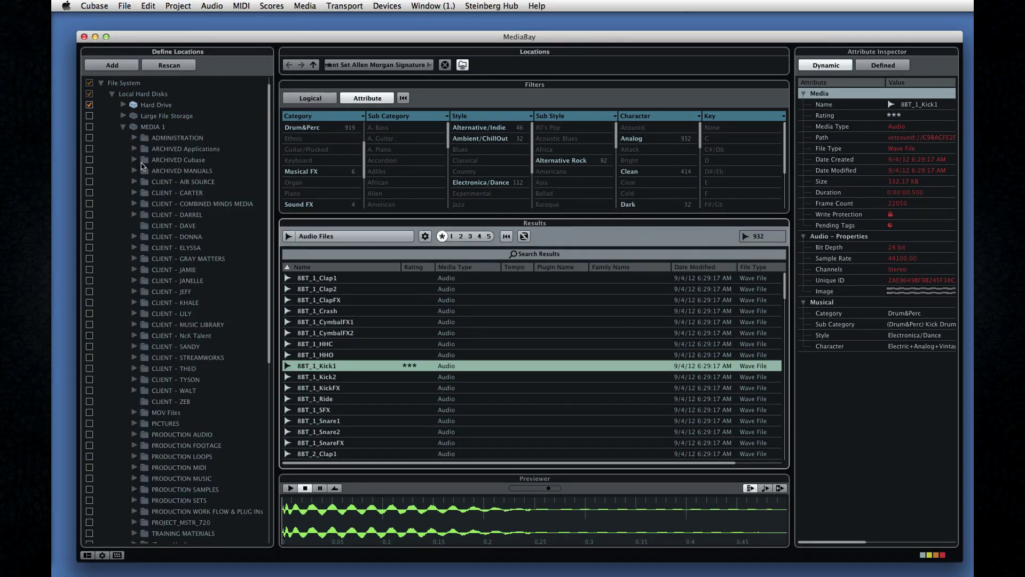
{"action": "left_click", "coordinate": [124, 128]}
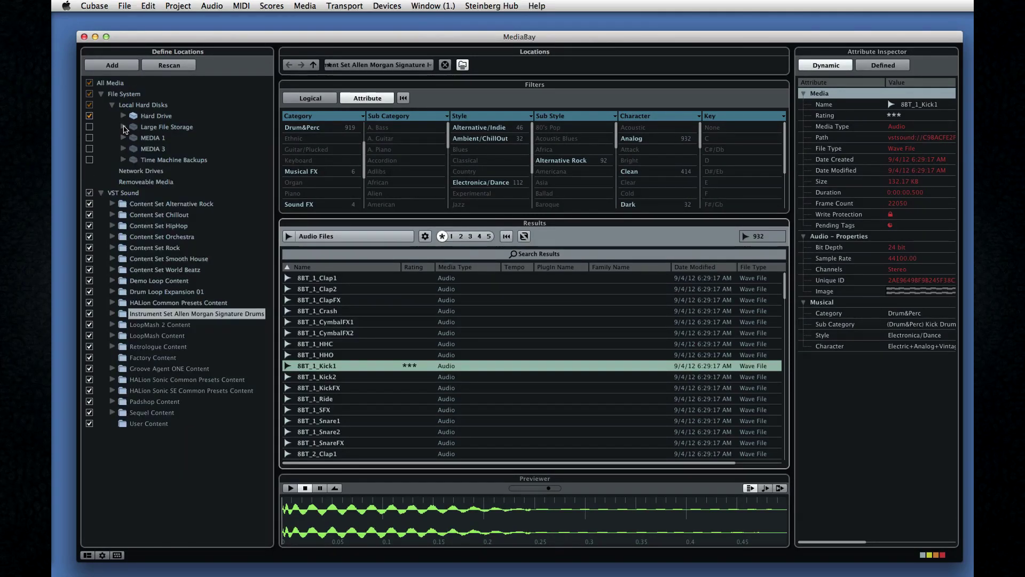
{"action": "left_click", "coordinate": [113, 105]}
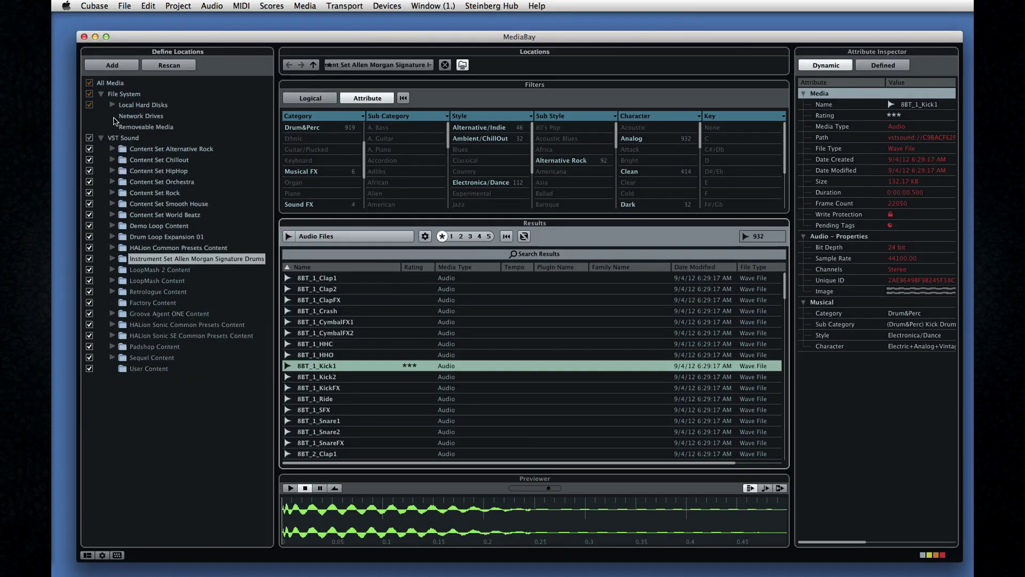
Show the contents of the 03 084 Gmin folder within the audio files of Content Set World Beatz
{"action": "left_click", "coordinate": [123, 215]}
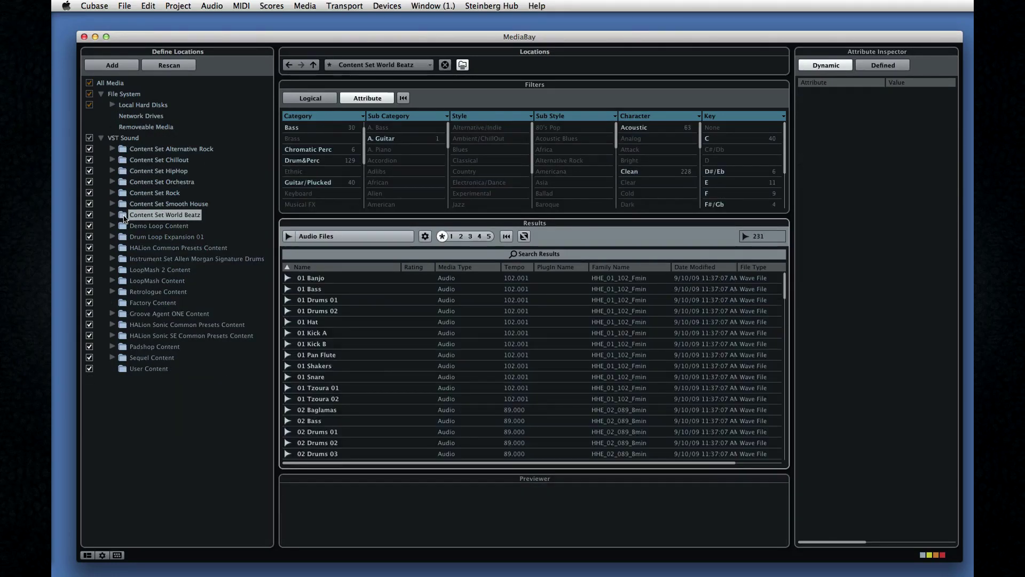
{"action": "left_click", "coordinate": [112, 215]}
{"action": "left_click", "coordinate": [123, 226]}
{"action": "left_click", "coordinate": [169, 247]}
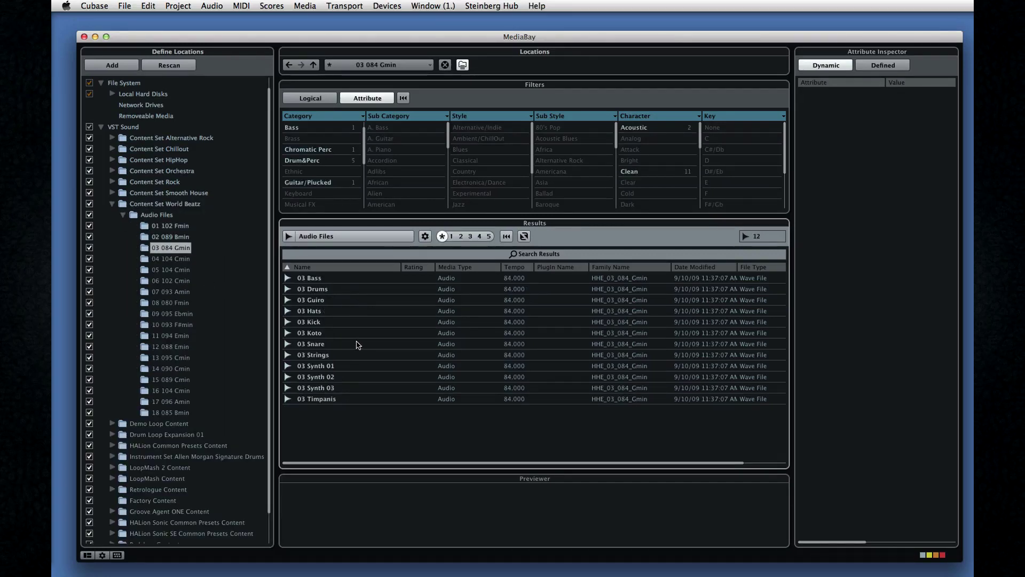
Preview the 03 Snare loop, stop playback, and switch the Attribute Inspector to the Defined view
{"action": "left_click", "coordinate": [349, 343]}
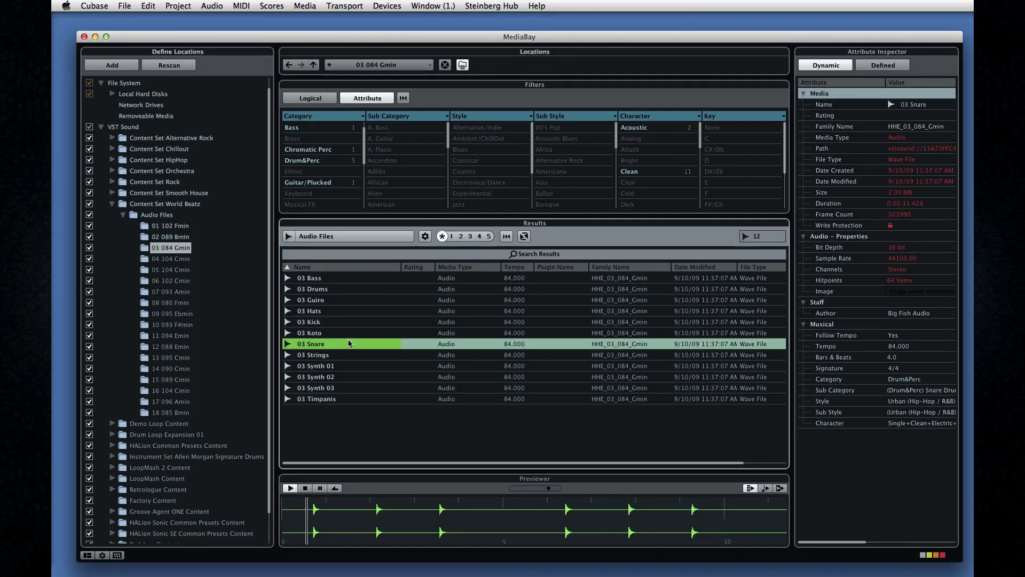
{"action": "left_click", "coordinate": [304, 488]}
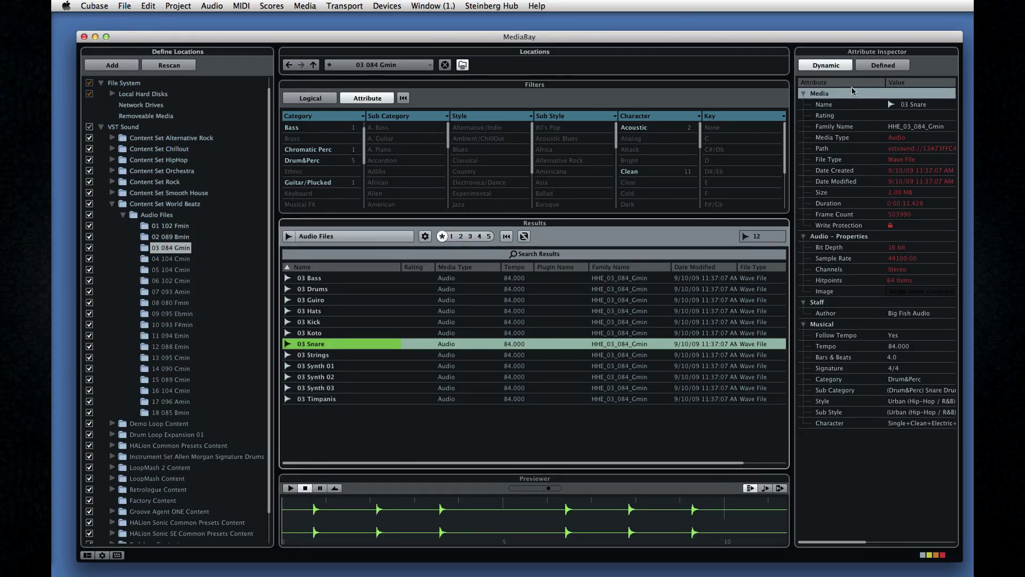
{"action": "left_click", "coordinate": [880, 68]}
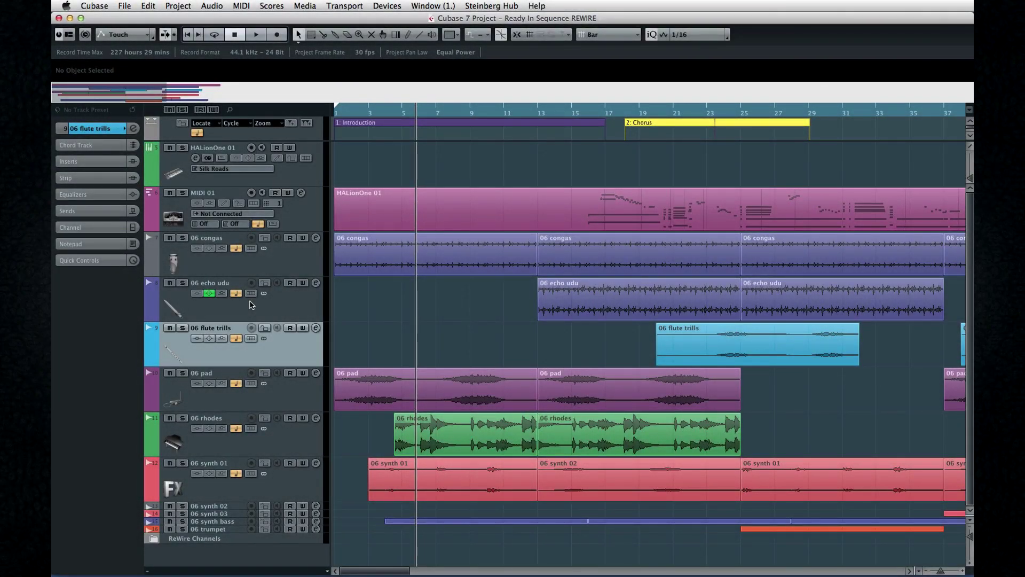
Open and close the MediaBay window, and do the same with the Mini Browser
{"action": "key", "text": "F5"}
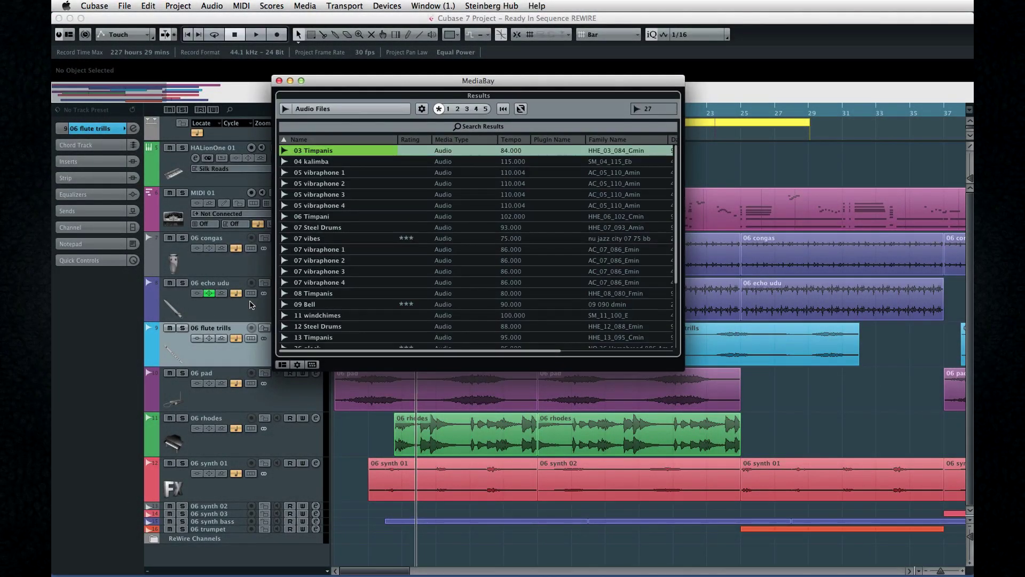
{"action": "key", "text": "F5"}
{"action": "left_click", "coordinate": [304, 5]}
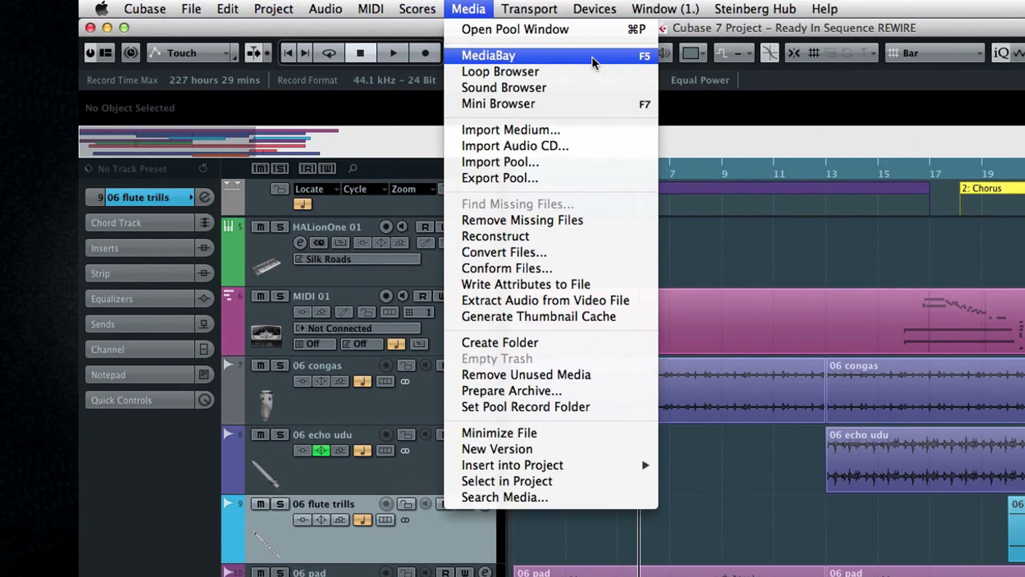
{"action": "left_click", "coordinate": [596, 107]}
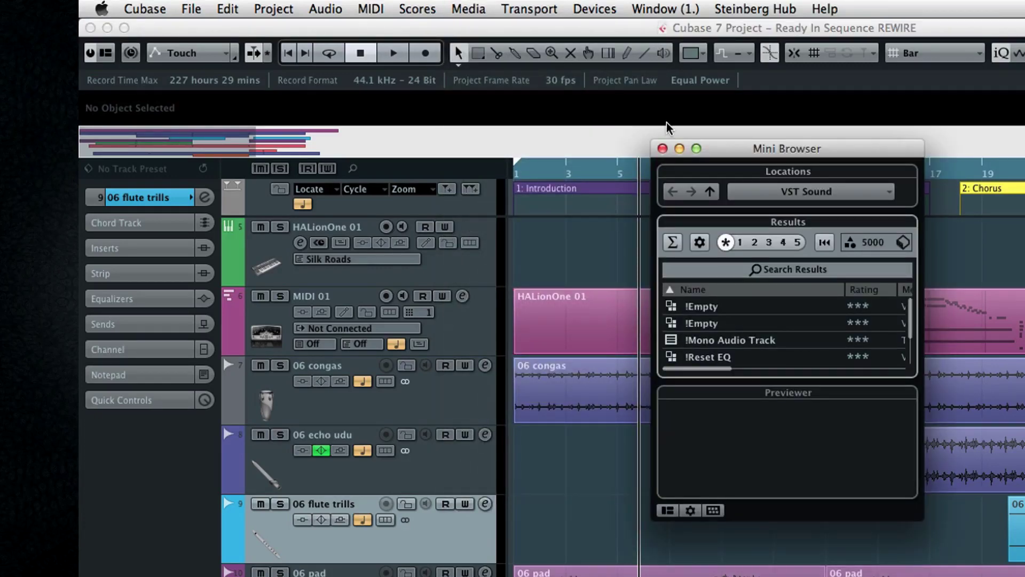
{"action": "left_click", "coordinate": [662, 148]}
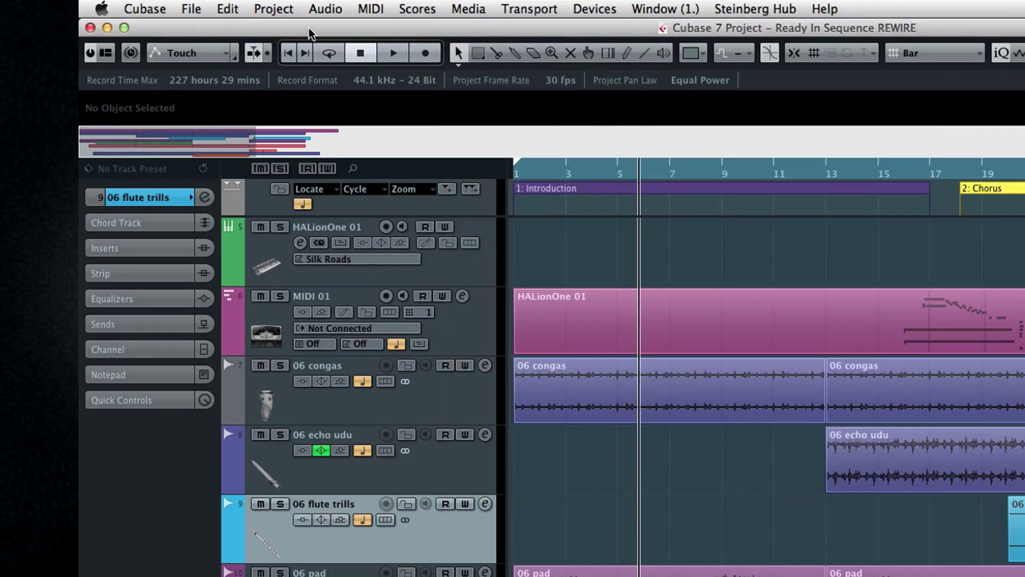
View the track presets available for a new audio track and leave without adding one
{"action": "left_click", "coordinate": [291, 8]}
{"action": "mouse_move", "coordinate": [292, 31]}
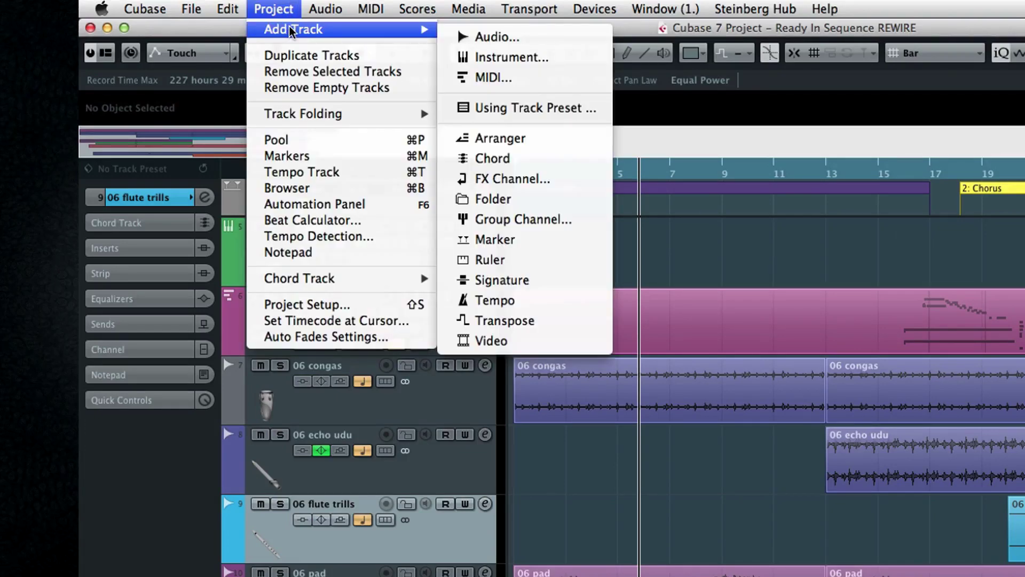
{"action": "left_click", "coordinate": [536, 42]}
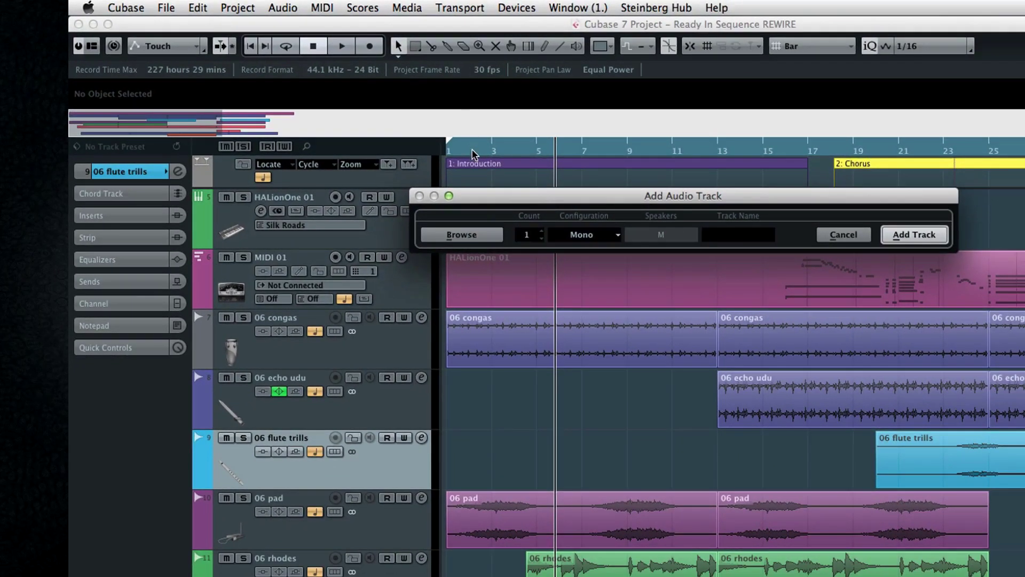
{"action": "left_click", "coordinate": [478, 235]}
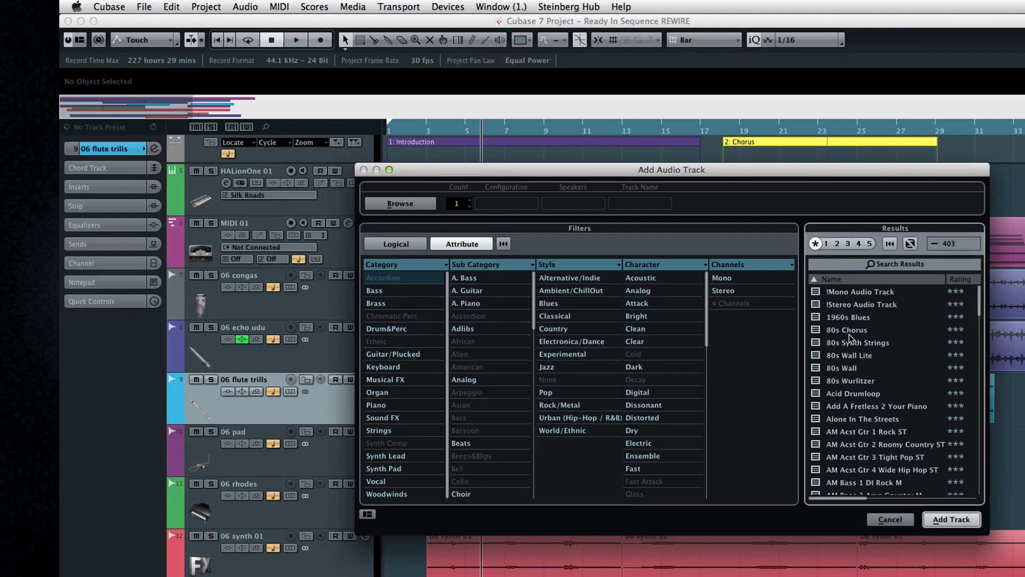
{"action": "left_click", "coordinate": [889, 520]}
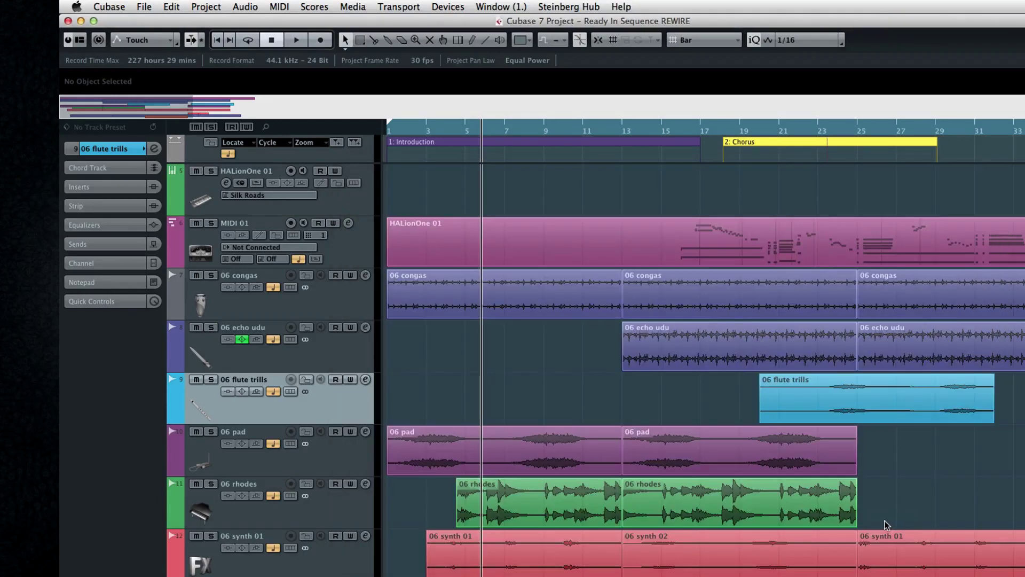
Open MediaBay and show its Define Locations, Locations, Filters, Previewer and Attribute Inspector sections
{"action": "left_click", "coordinate": [350, 7]}
{"action": "left_click", "coordinate": [354, 42]}
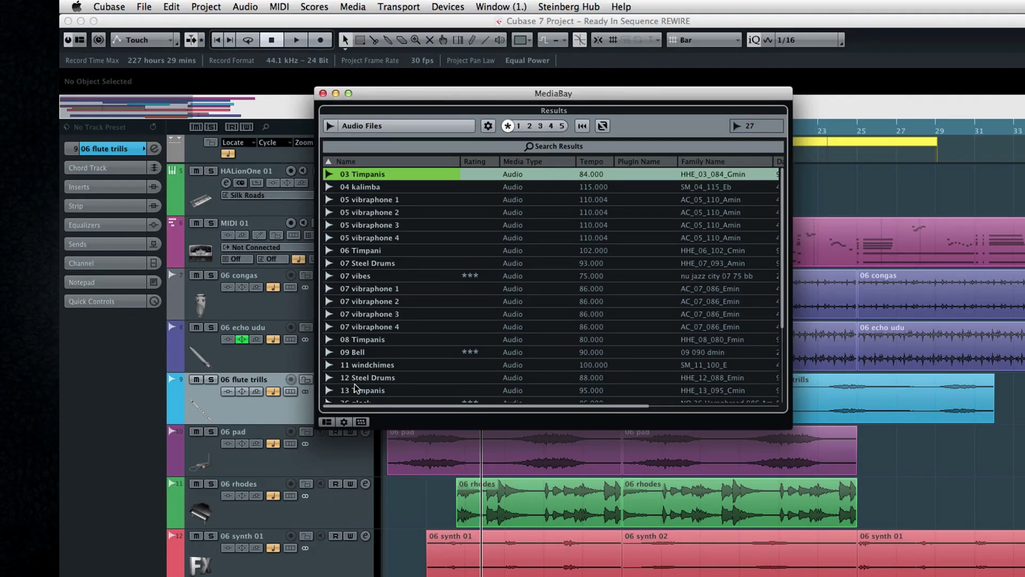
{"action": "left_click", "coordinate": [328, 422]}
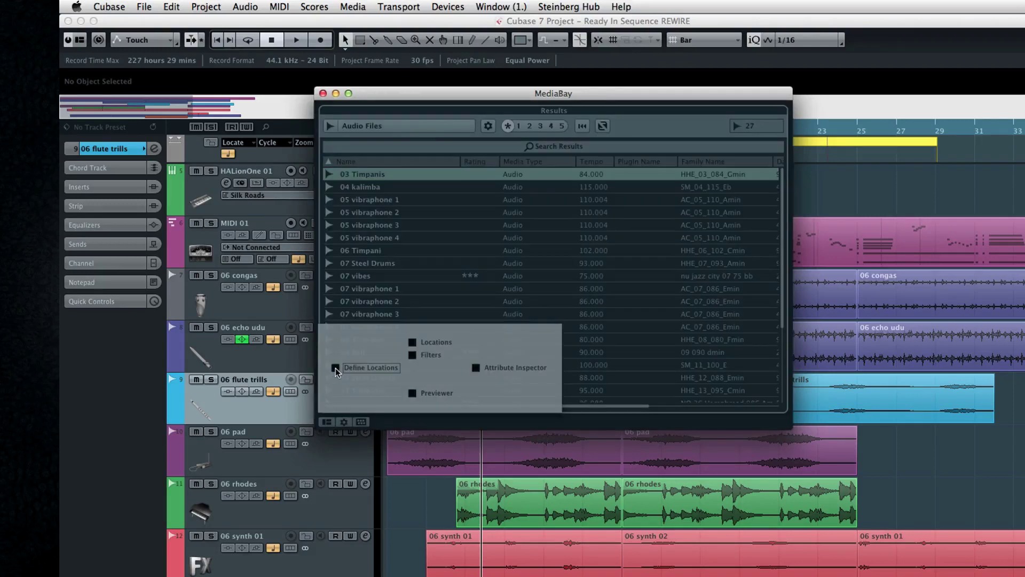
{"action": "left_click", "coordinate": [412, 342]}
{"action": "left_click", "coordinate": [412, 355]}
{"action": "left_click", "coordinate": [412, 393]}
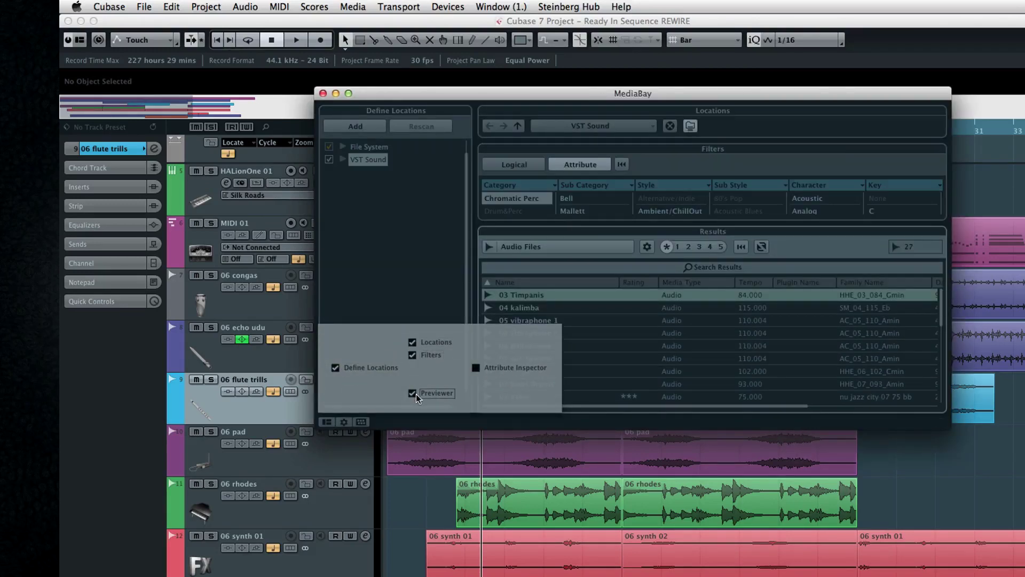
{"action": "left_click", "coordinate": [475, 367]}
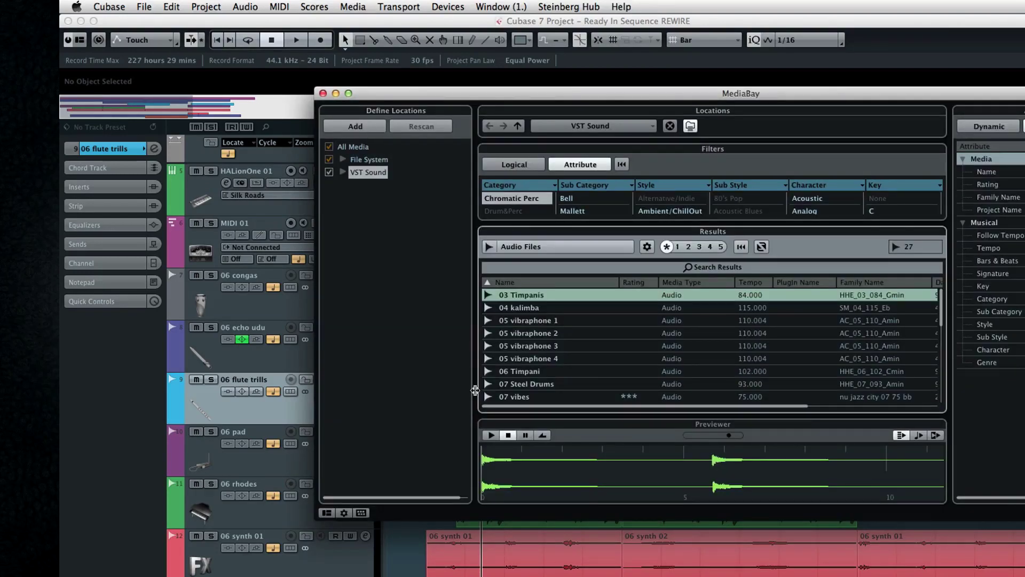
Reposition the MediaBay window, make it taller, and check its setup and key command controls
{"action": "left_click_drag", "start_coordinate": [476, 389], "coordinate": [418, 382]}
{"action": "left_click_drag", "start_coordinate": [556, 94], "coordinate": [398, 87]}
{"action": "left_click_drag", "start_coordinate": [1006, 511], "coordinate": [1006, 576]}
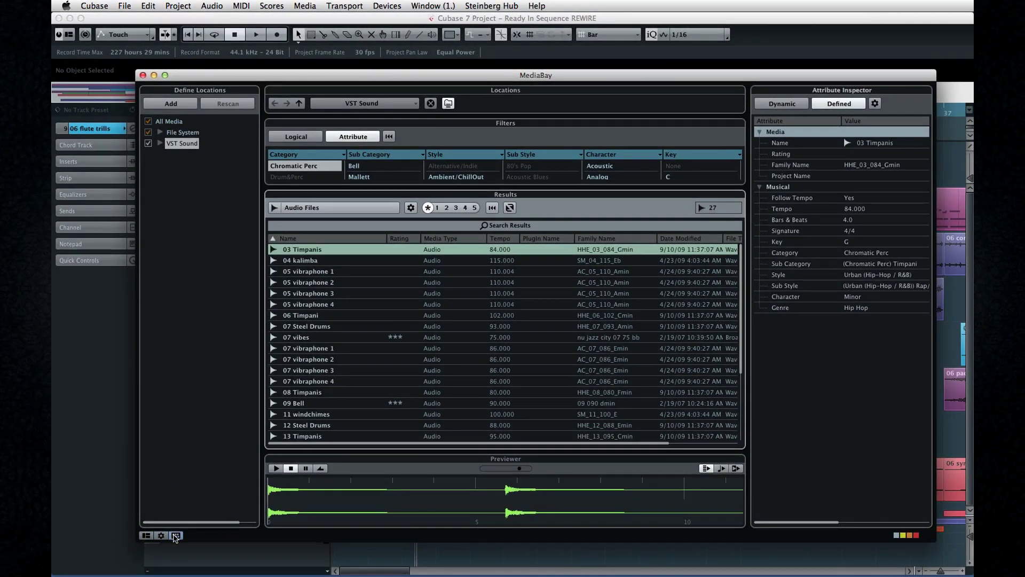
{"action": "left_click", "coordinate": [163, 536]}
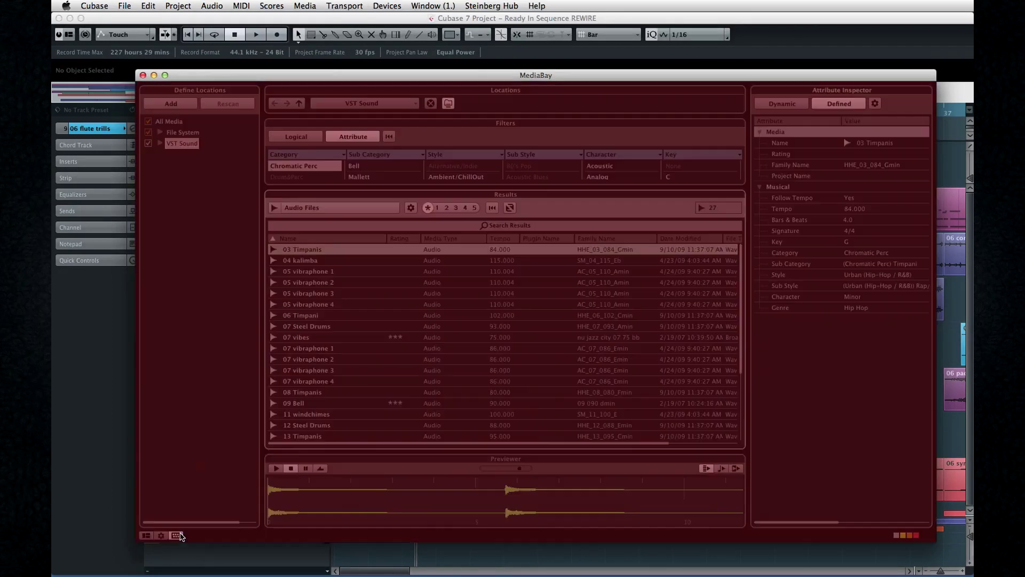
{"action": "left_click", "coordinate": [176, 535]}
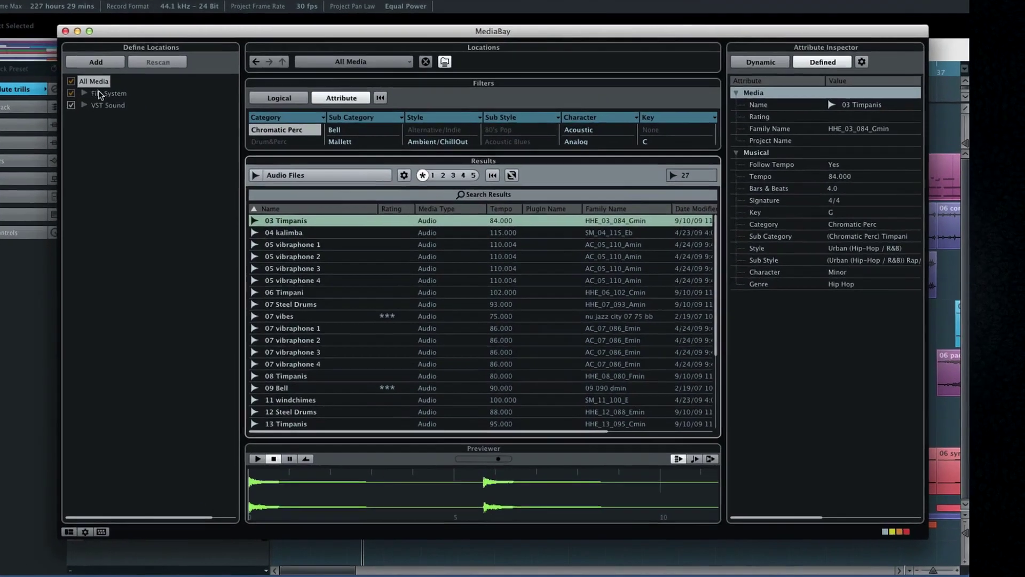
View the File System and VST Sound locations, and browse VST Sound down to the Audio Files folder of Sequel Content
{"action": "left_click", "coordinate": [176, 131]}
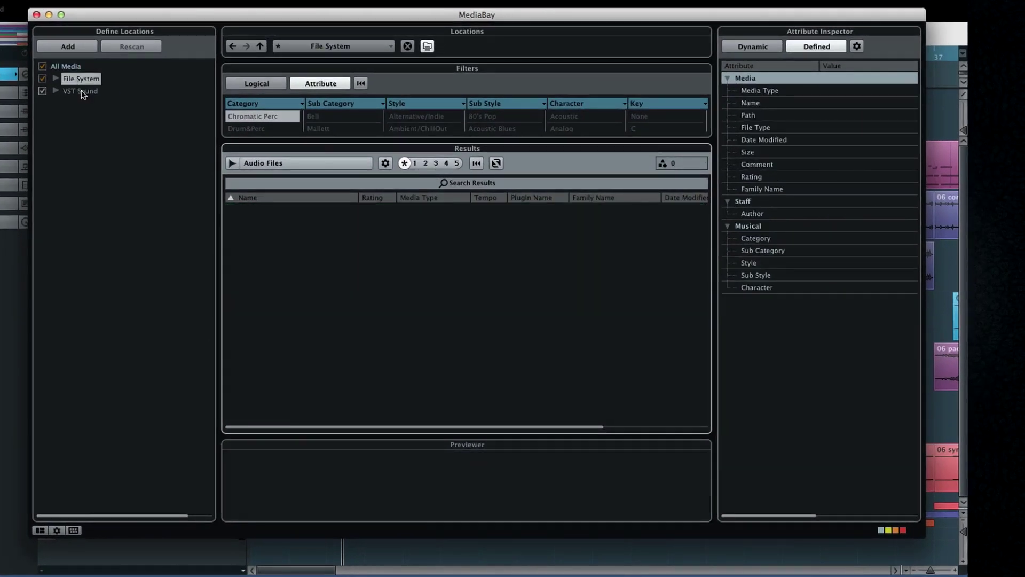
{"action": "left_click", "coordinate": [81, 92]}
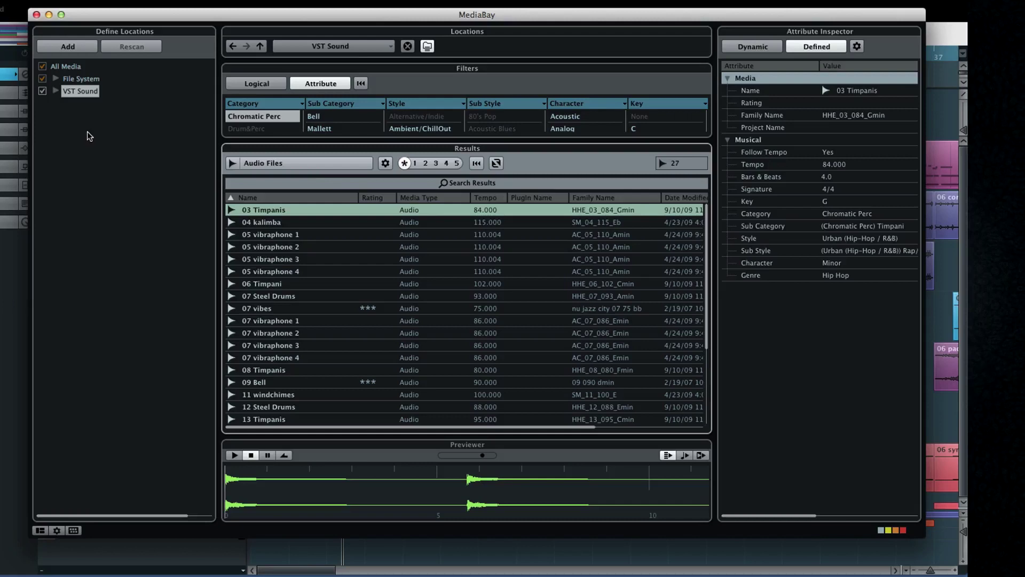
{"action": "left_click", "coordinate": [56, 91]}
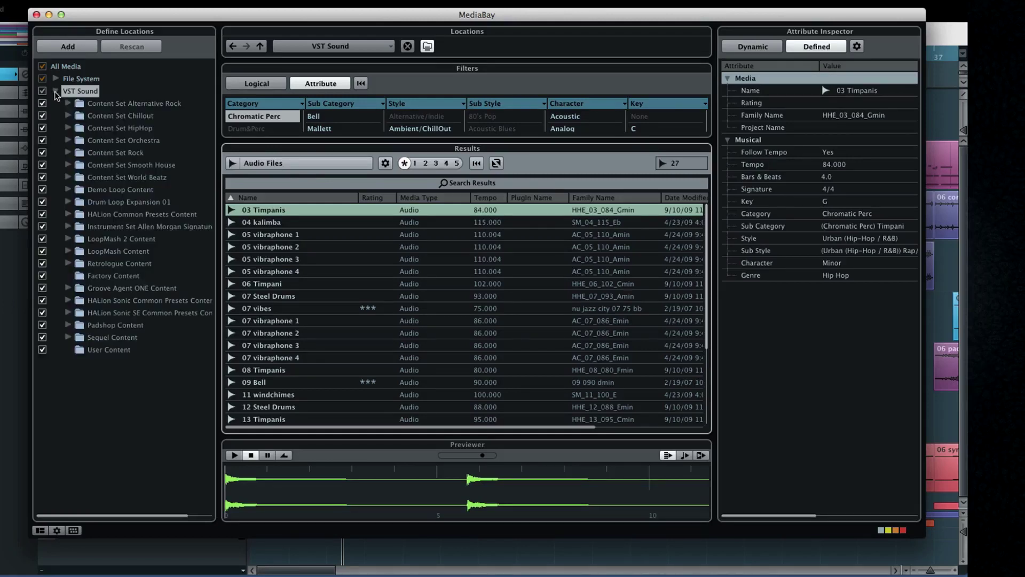
{"action": "left_click", "coordinate": [68, 325]}
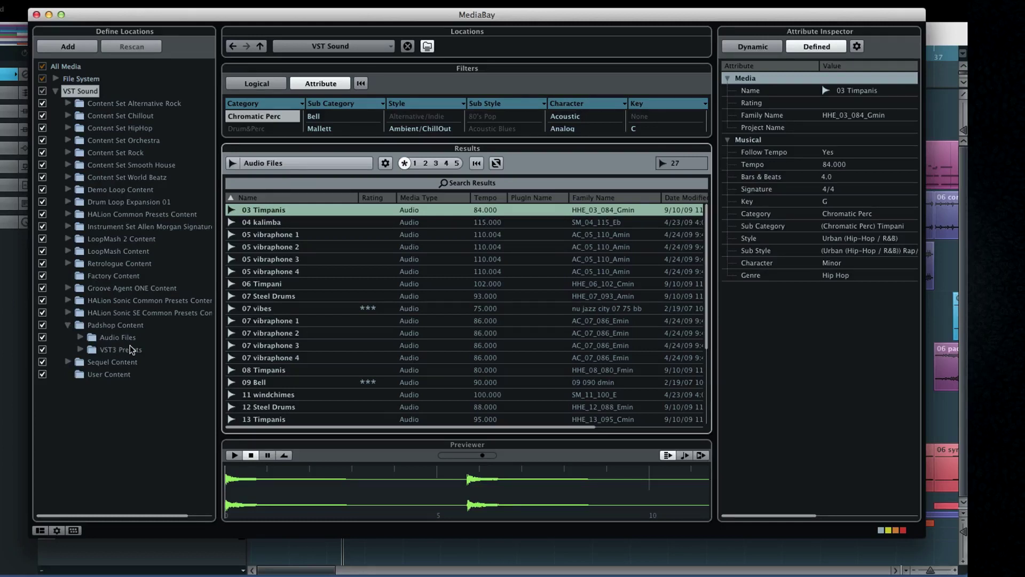
{"action": "left_click", "coordinate": [68, 165]}
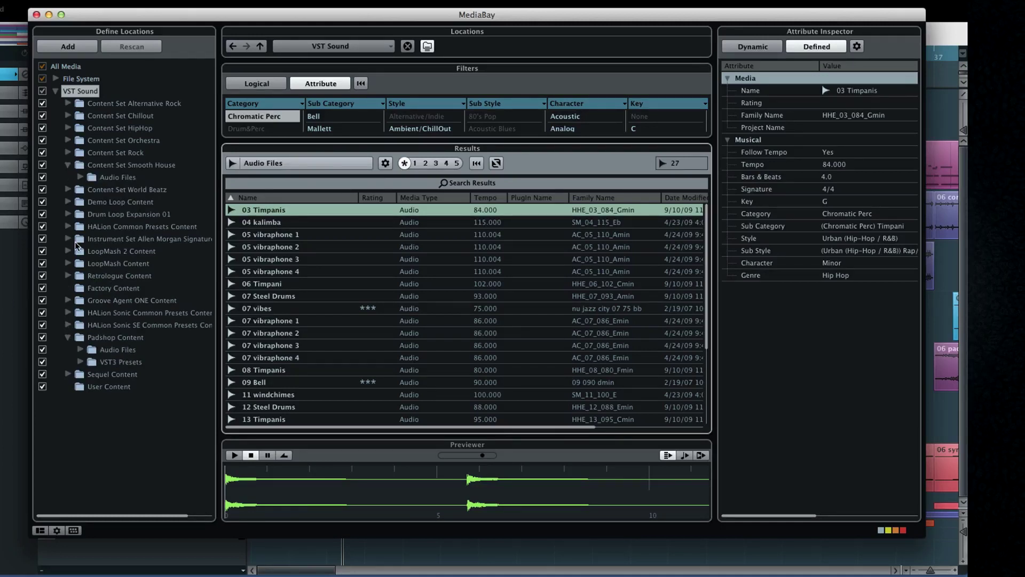
{"action": "left_click", "coordinate": [68, 375]}
{"action": "left_click", "coordinate": [123, 397]}
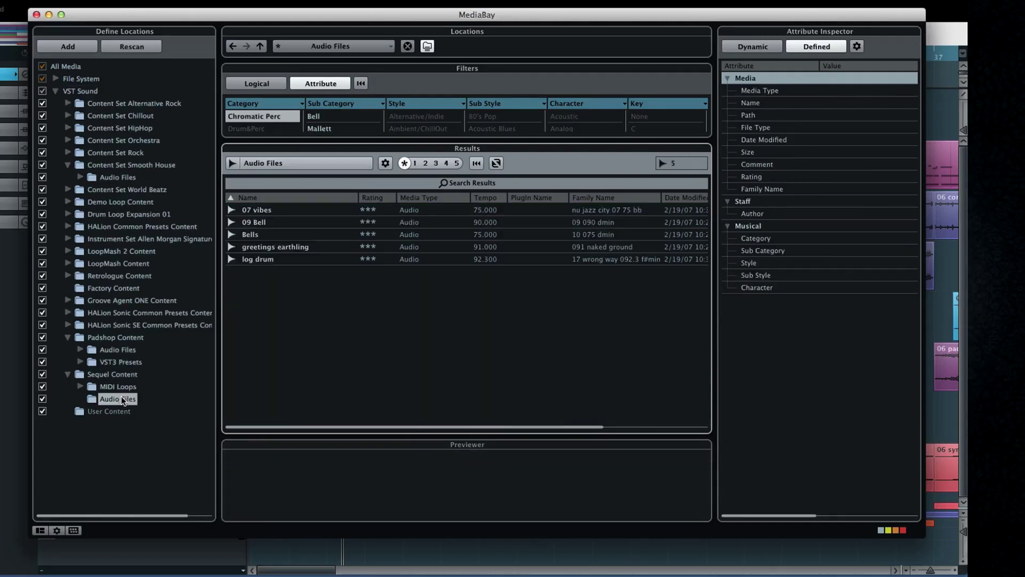
With All Media selected, exclude Google Earth.app on the hard drive from scanning and remove it from the database
{"action": "left_click", "coordinate": [56, 92]}
{"action": "left_click", "coordinate": [55, 79]}
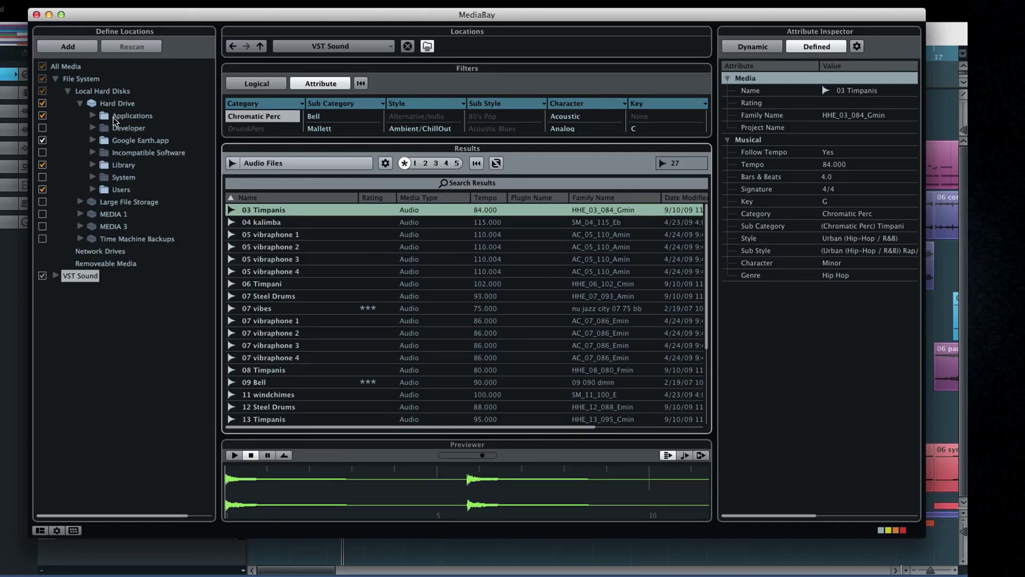
{"action": "left_click", "coordinate": [66, 67]}
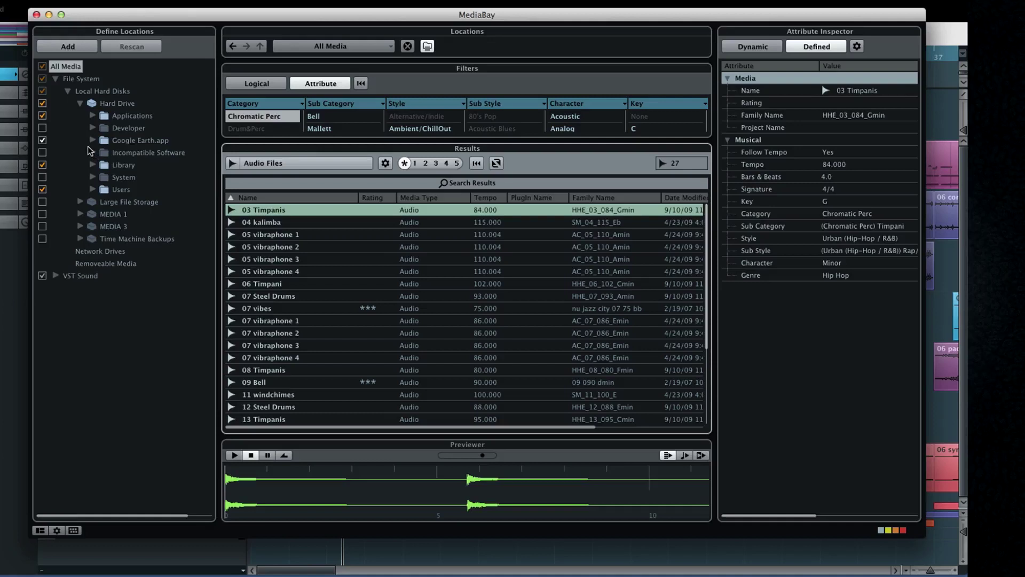
{"action": "left_click", "coordinate": [43, 141]}
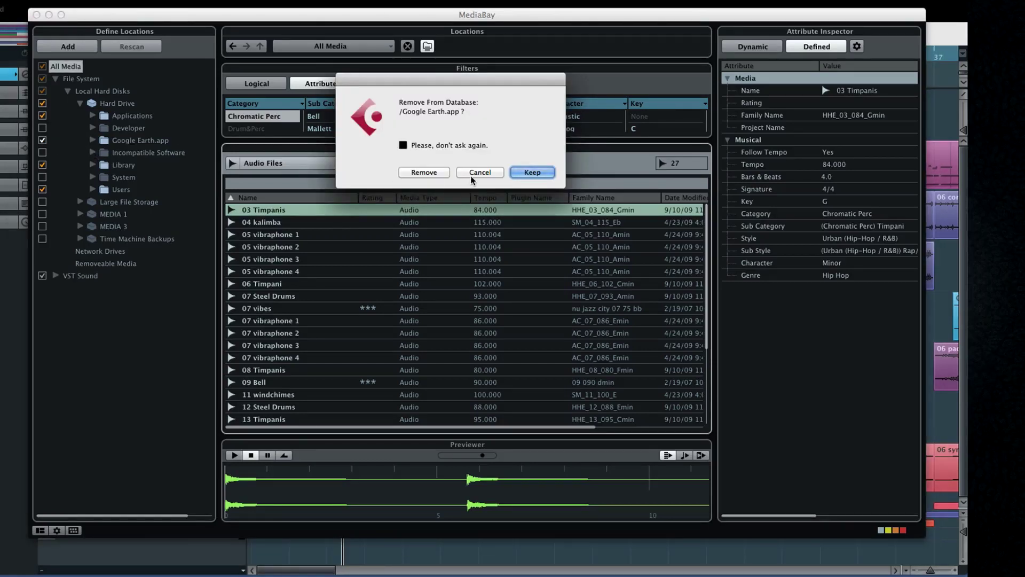
{"action": "left_click", "coordinate": [430, 173]}
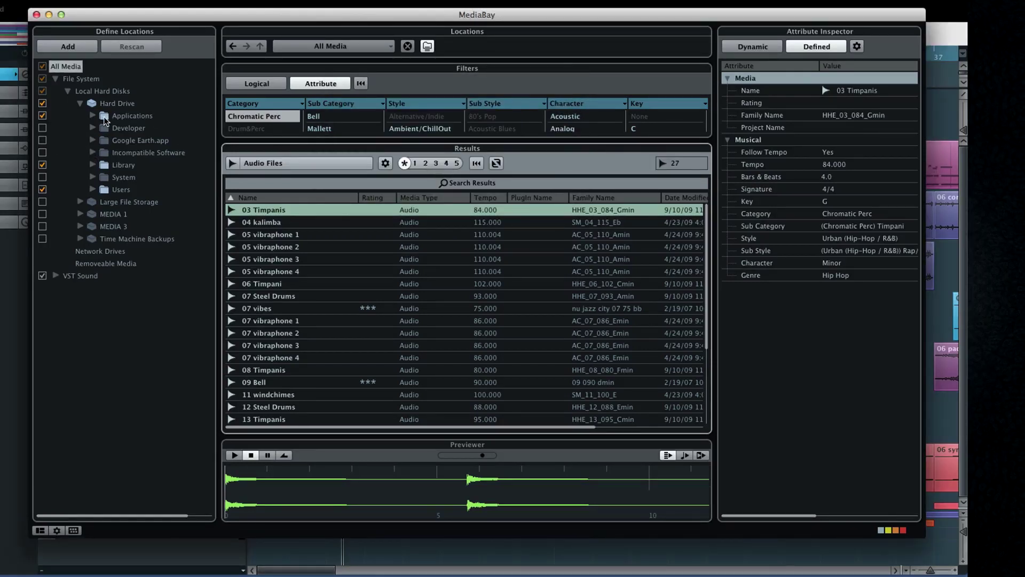
Collapse the File System tree and expand it again down to the folders of the local hard disks
{"action": "left_click", "coordinate": [67, 90]}
{"action": "left_click", "coordinate": [56, 78]}
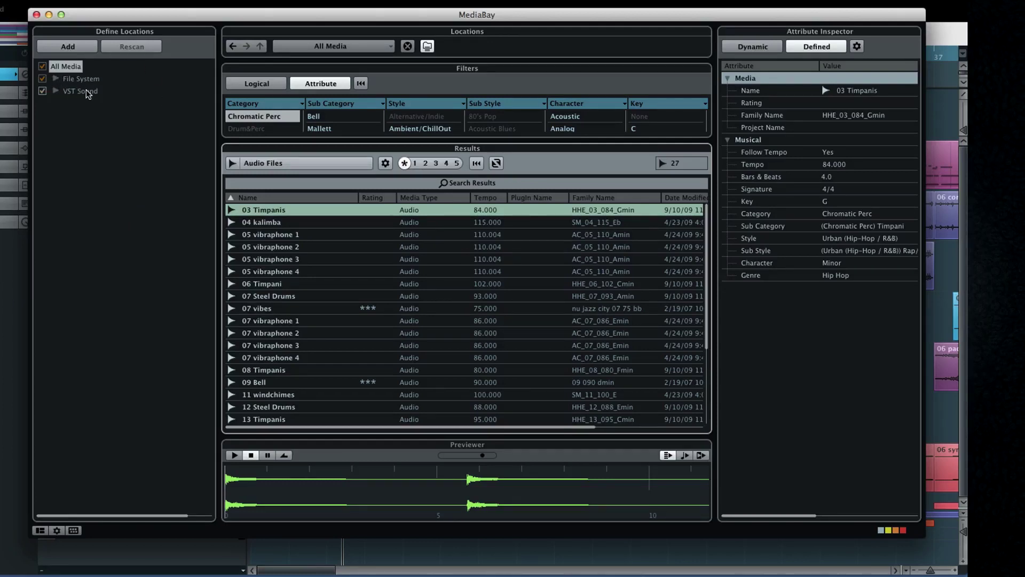
{"action": "left_click", "coordinate": [56, 78]}
{"action": "left_click", "coordinate": [65, 91]}
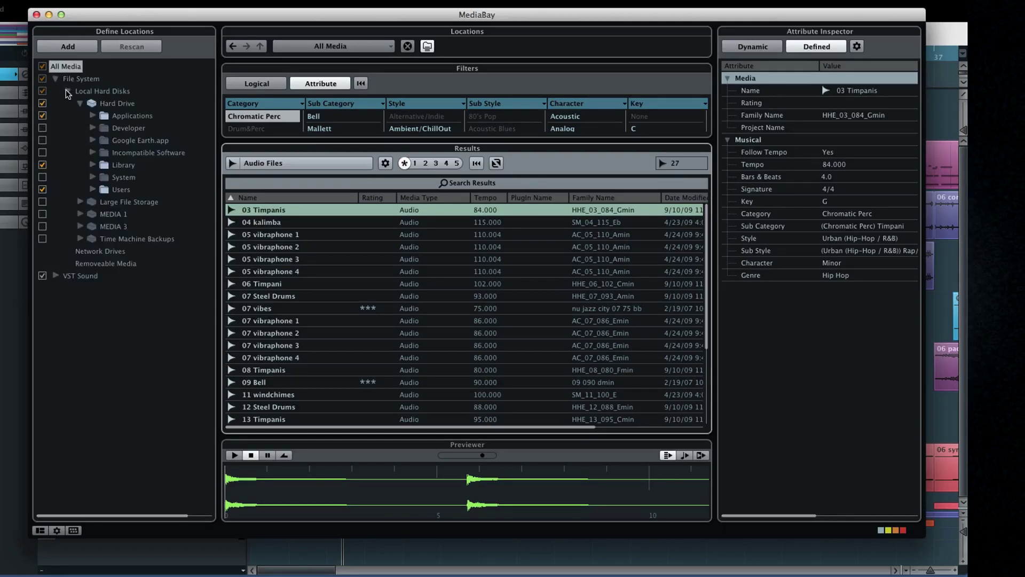
Include the Library's Bundles folder in scanning and expand the Library's Audio folder down to the VST XMLs subfolders
{"action": "left_click", "coordinate": [92, 165]}
{"action": "left_click", "coordinate": [43, 202]}
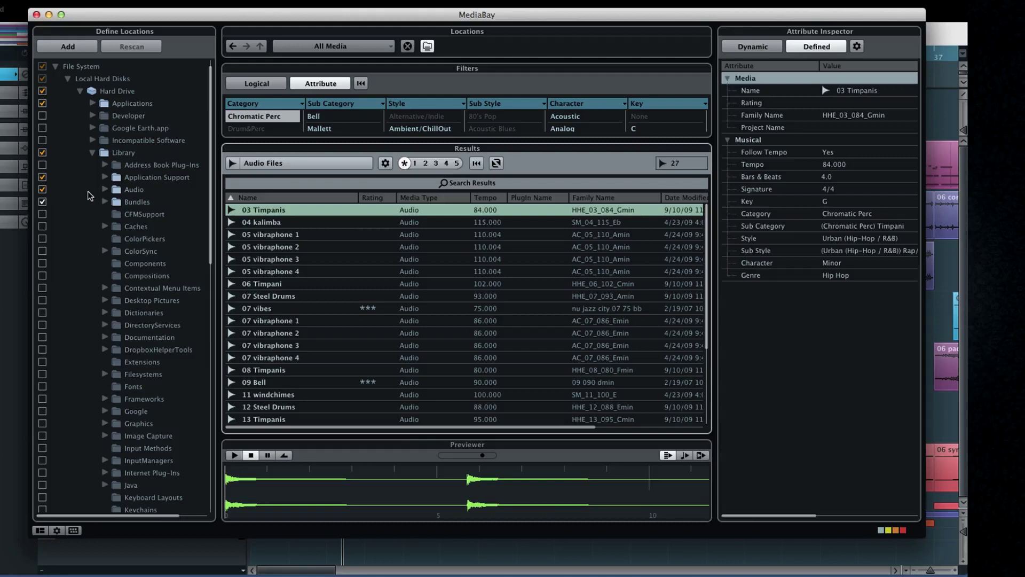
{"action": "left_click", "coordinate": [105, 189]}
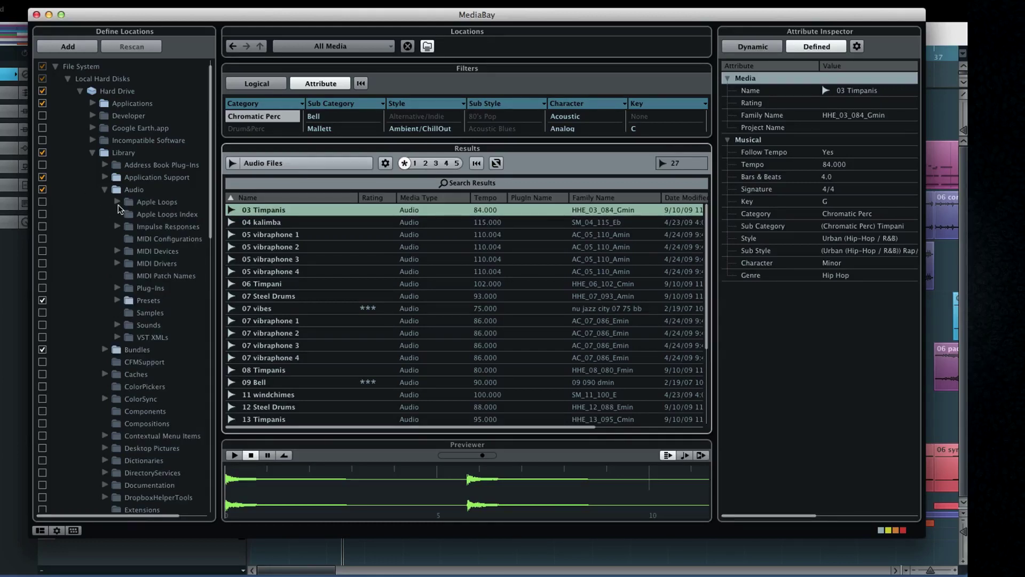
{"action": "left_click", "coordinate": [117, 202]}
{"action": "left_click", "coordinate": [117, 202]}
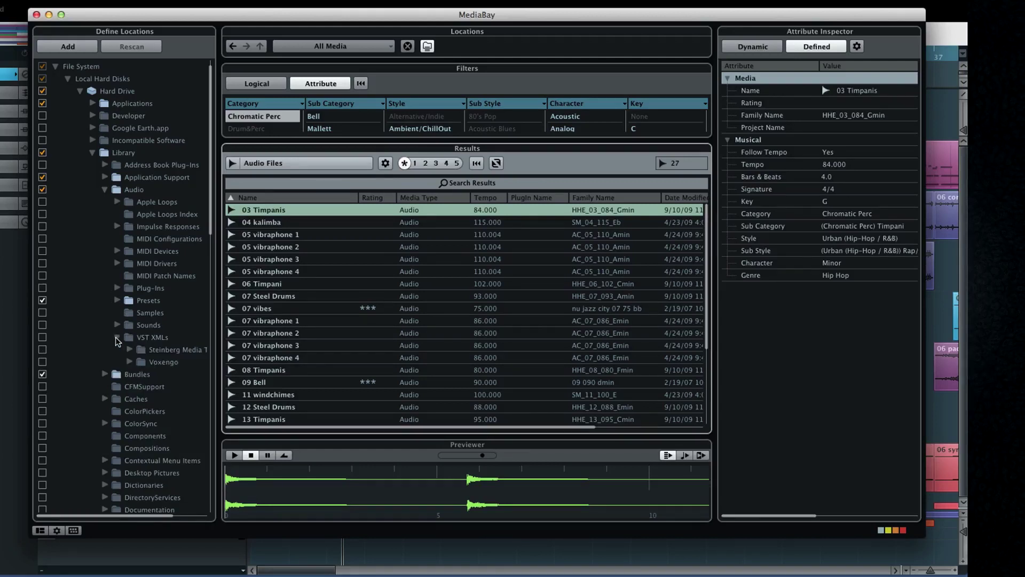
Include the Steinberg Media Technologies folder in scanning, inspect its subfolders, and add it as a location under its own name
{"action": "left_click", "coordinate": [142, 350]}
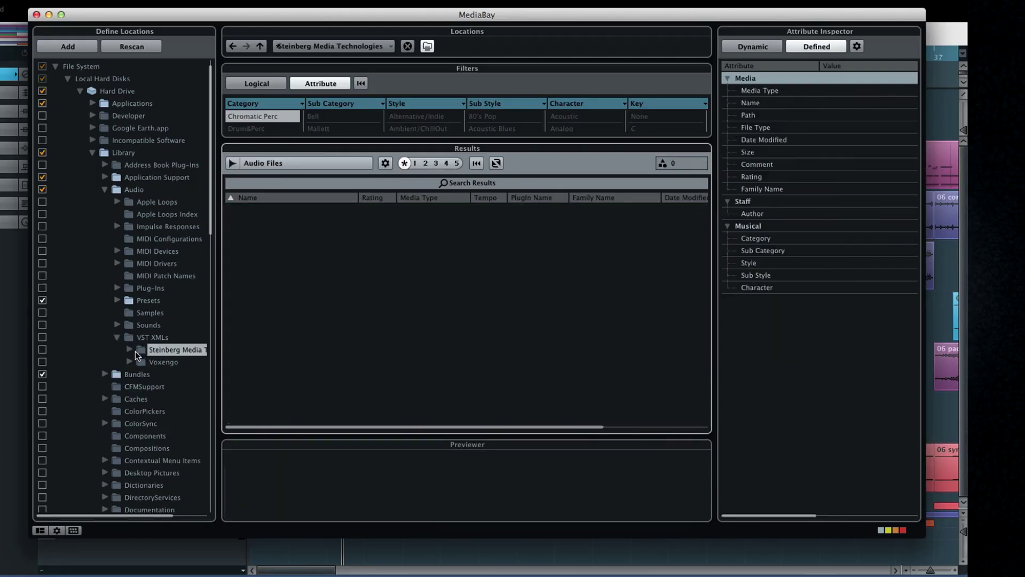
{"action": "left_click", "coordinate": [43, 350]}
{"action": "left_click", "coordinate": [129, 349]}
{"action": "scroll", "coordinate": [134, 363], "scroll_direction": "down", "scroll_amount": 15}
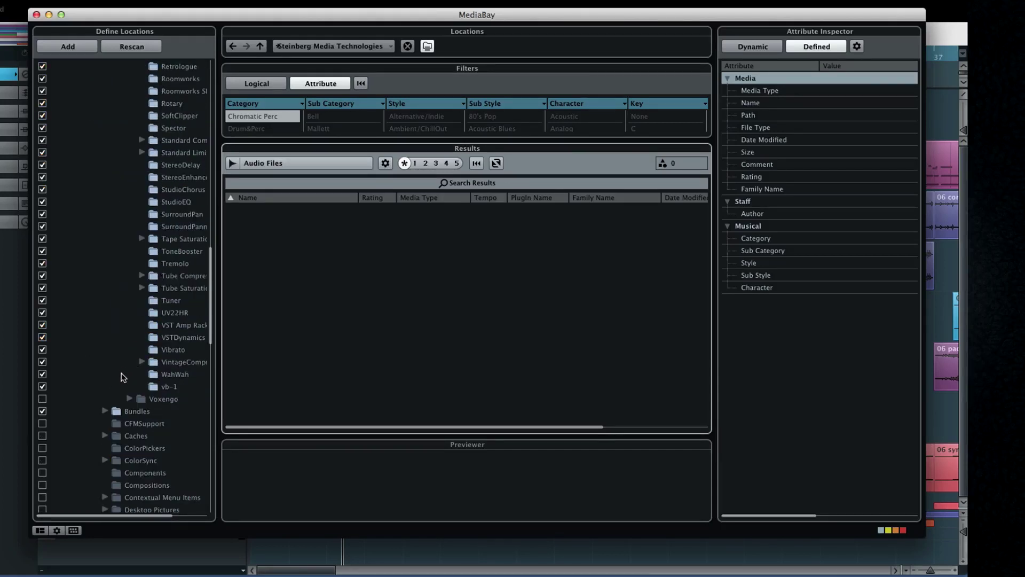
{"action": "scroll", "coordinate": [84, 139], "scroll_direction": "up", "scroll_amount": 15}
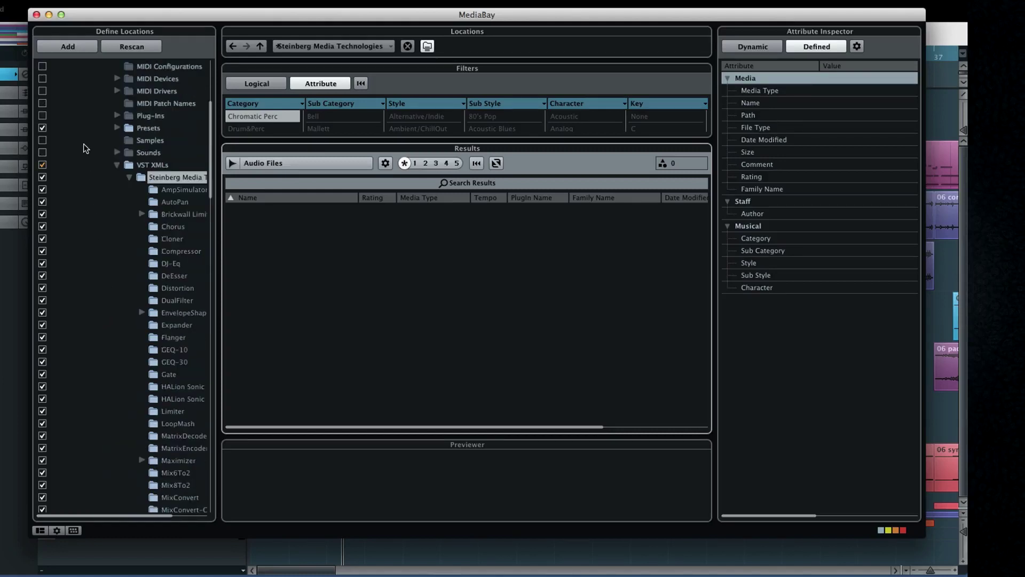
{"action": "left_click", "coordinate": [78, 46]}
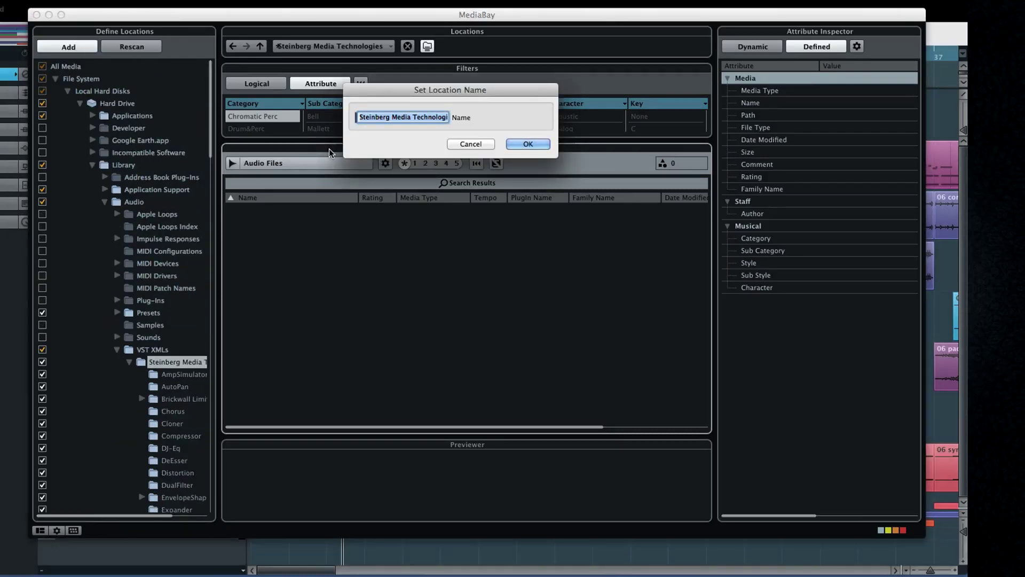
{"action": "left_click", "coordinate": [528, 143]}
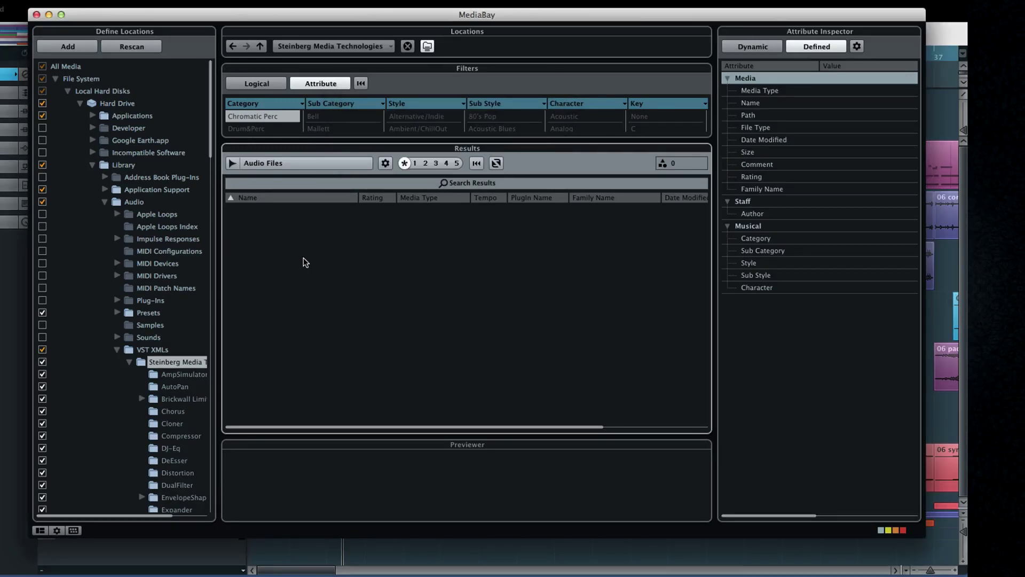
Collapse the VST XMLs, Audio, Library and Hard Drive folders in the locations tree
{"action": "left_click", "coordinate": [118, 349]}
{"action": "left_click", "coordinate": [104, 198]}
{"action": "left_click", "coordinate": [91, 164]}
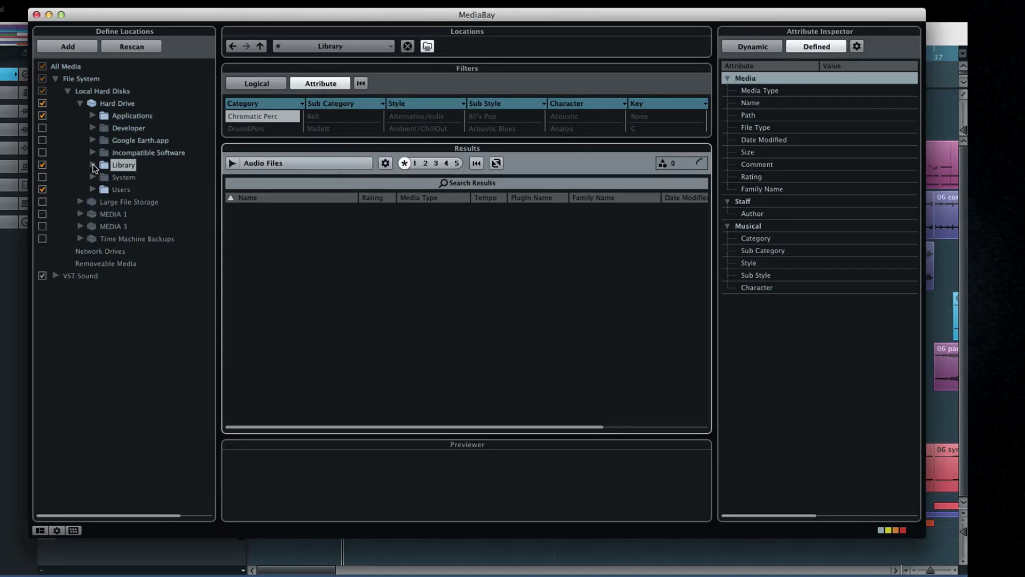
{"action": "left_click", "coordinate": [80, 103]}
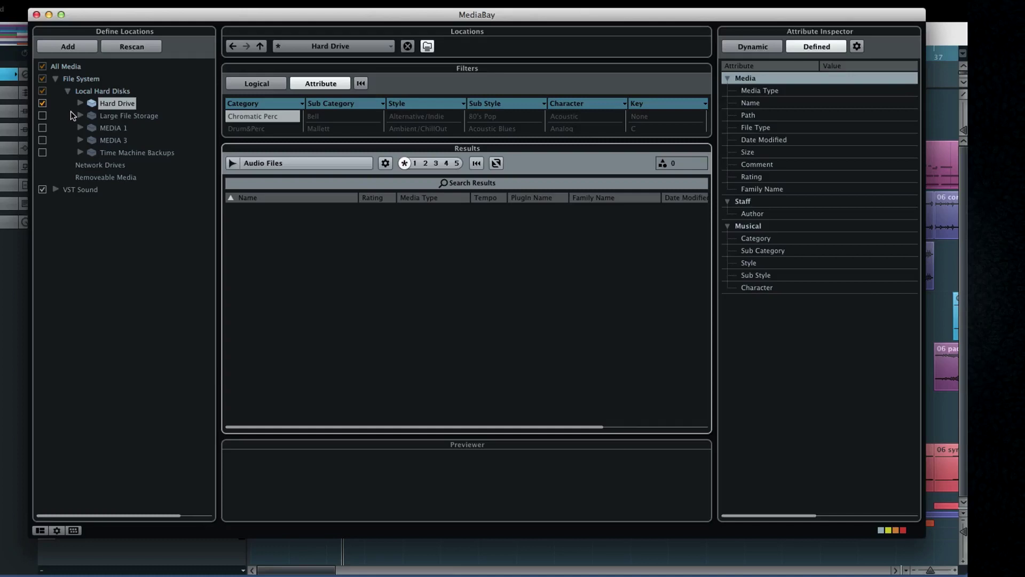
Add the 03 Sideways 096 Gm folder from VST Sound's Content Set HipHop as a location and choose it in the locations list
{"action": "left_click", "coordinate": [56, 189]}
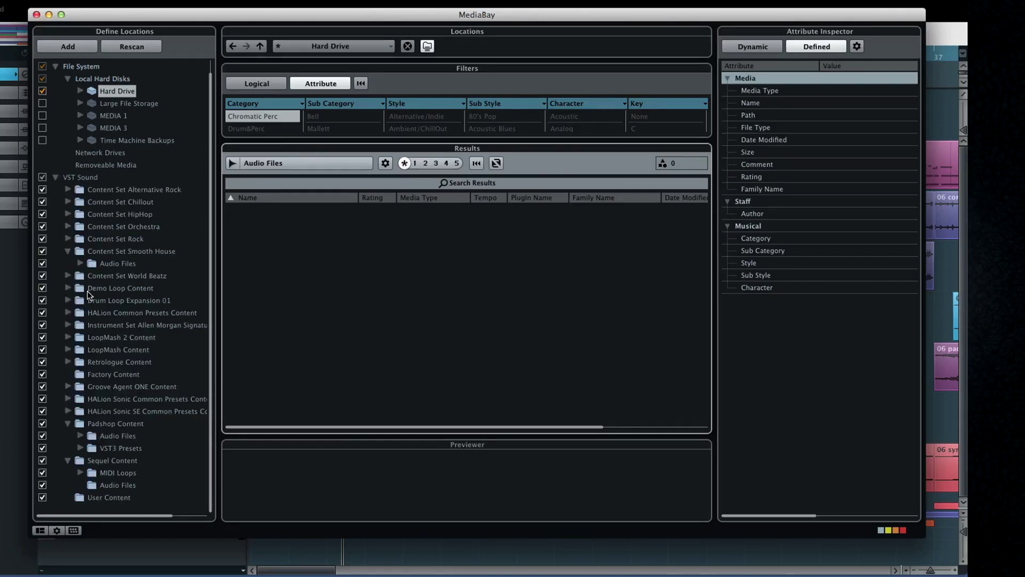
{"action": "left_click", "coordinate": [68, 214]}
{"action": "left_click", "coordinate": [99, 227]}
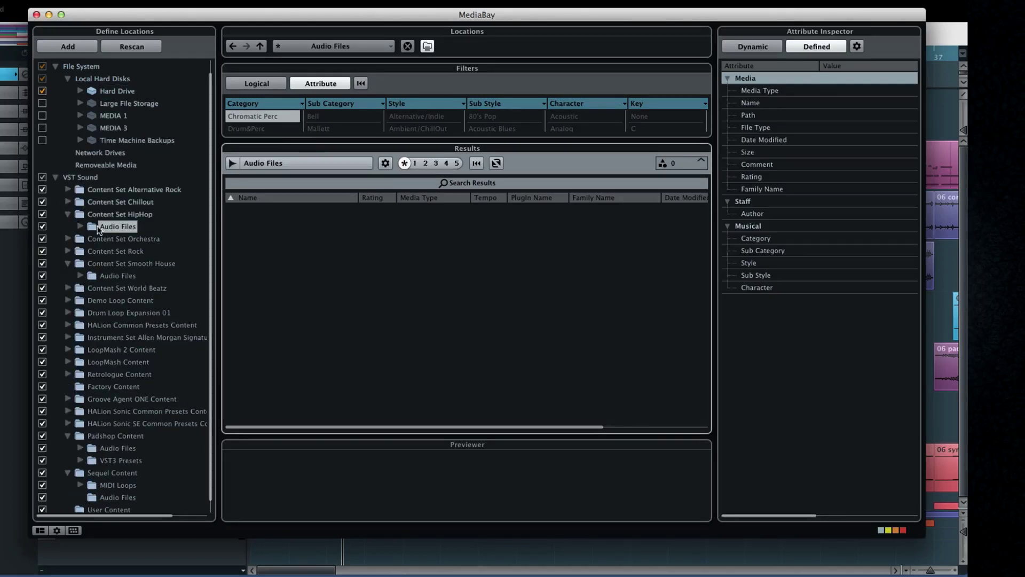
{"action": "left_click", "coordinate": [81, 226]}
{"action": "left_click", "coordinate": [122, 265]}
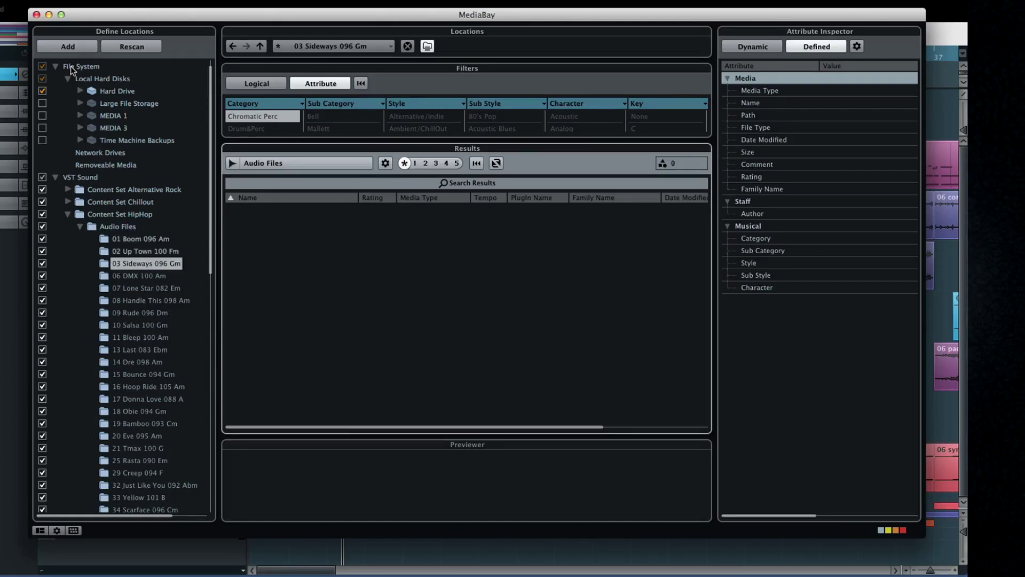
{"action": "left_click", "coordinate": [69, 48]}
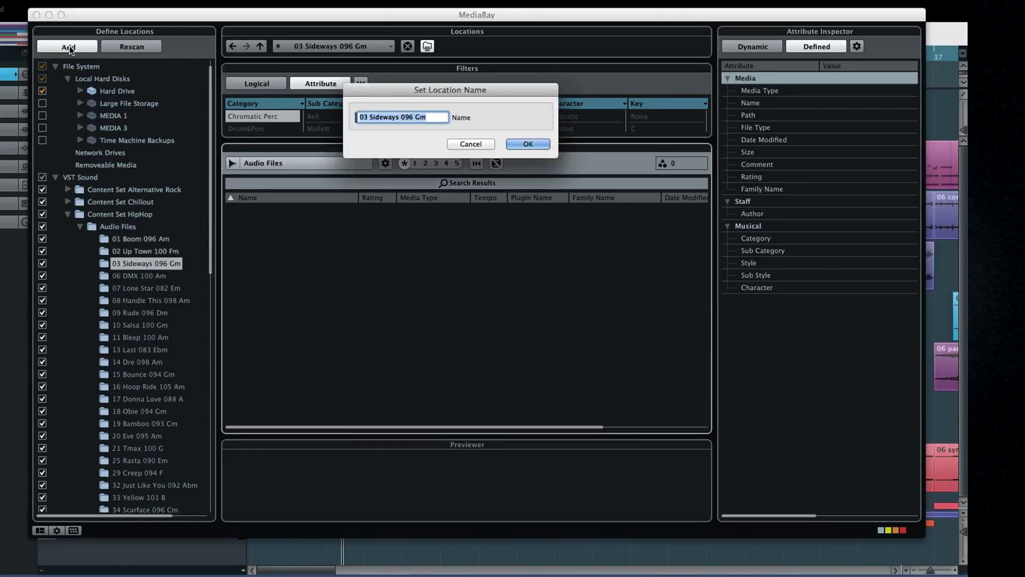
{"action": "left_click", "coordinate": [514, 143]}
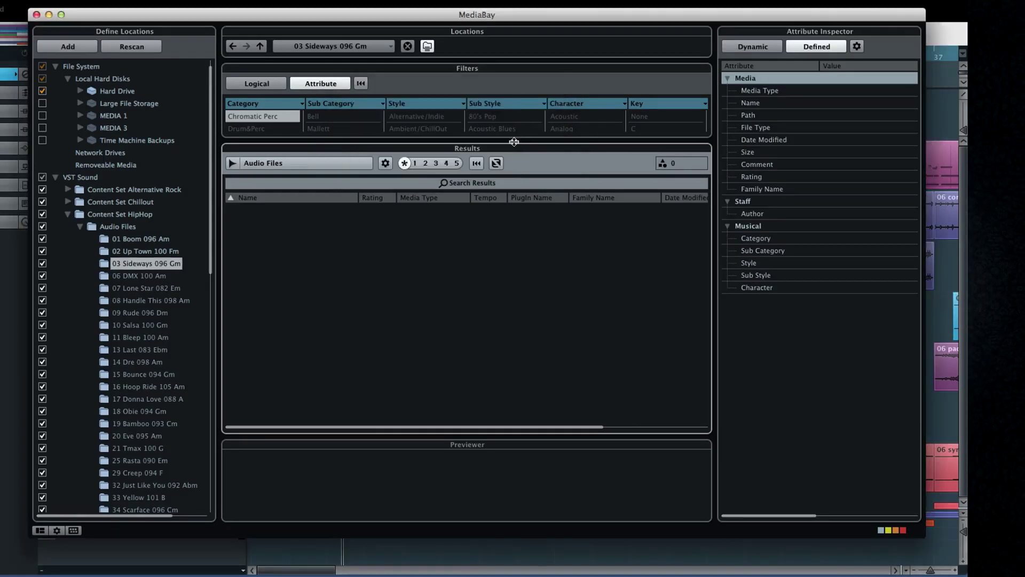
{"action": "left_click", "coordinate": [348, 47]}
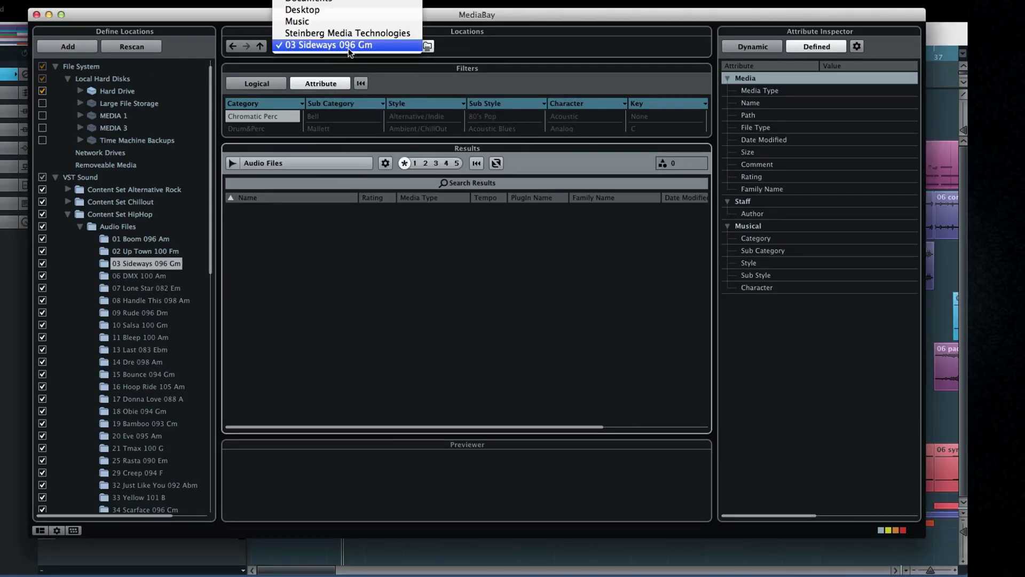
{"action": "left_click", "coordinate": [348, 46]}
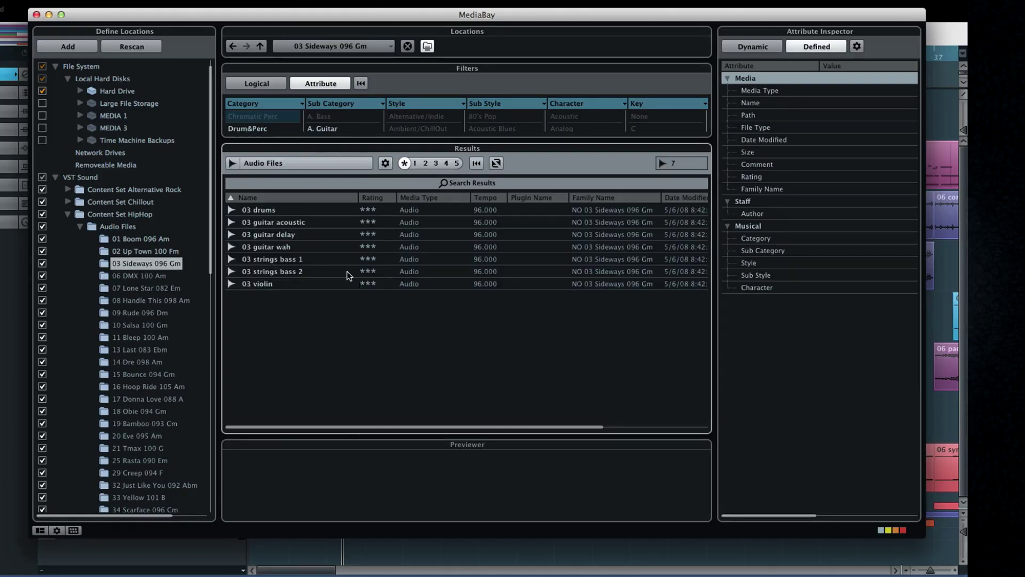
Collapse the VST Sound and Local Hard Disks trees and review the saved locations, keeping VST Sound as the current one
{"action": "left_click", "coordinate": [80, 227]}
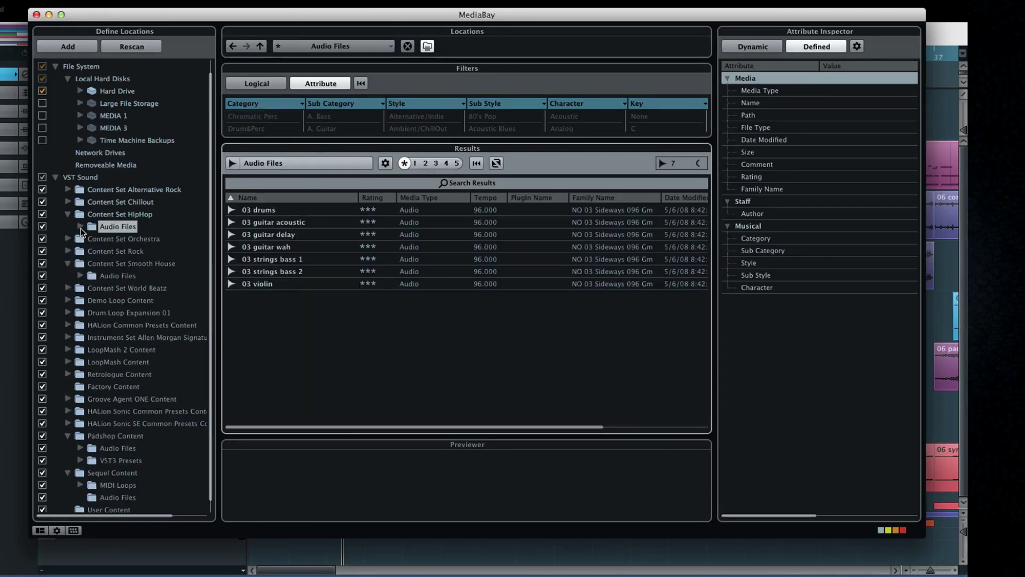
{"action": "left_click", "coordinate": [68, 214]}
{"action": "left_click", "coordinate": [56, 177]}
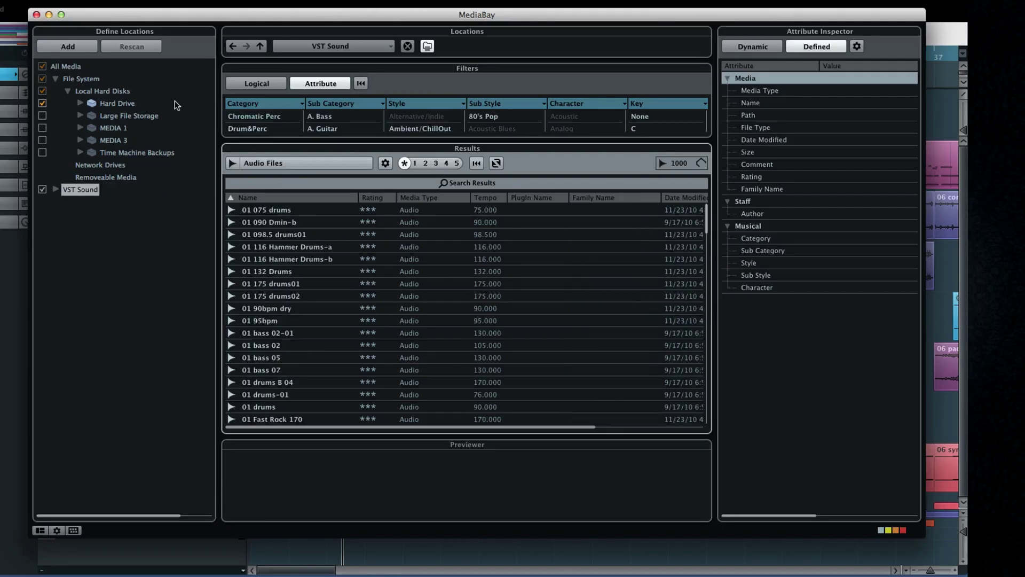
{"action": "left_click", "coordinate": [381, 47]}
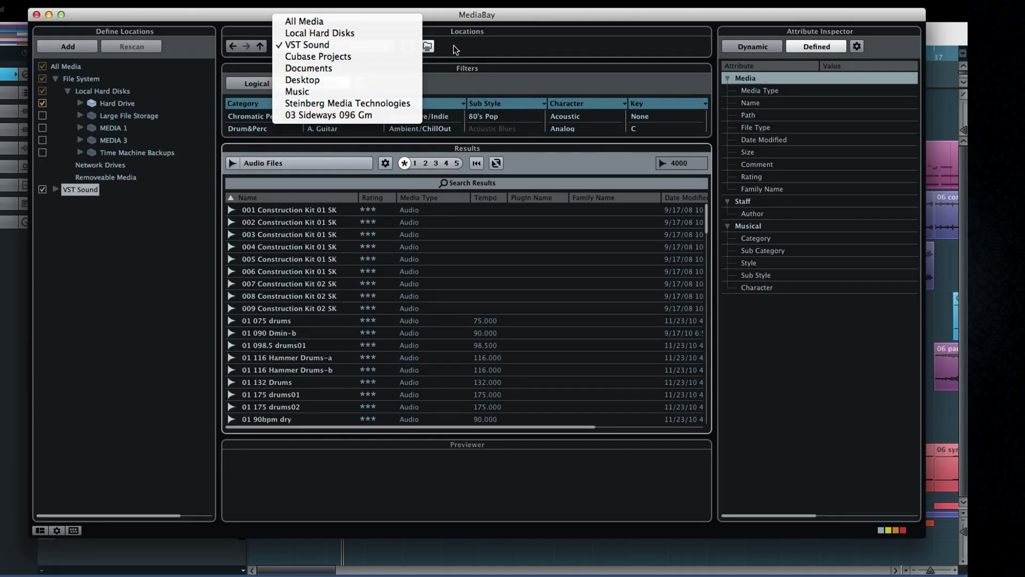
{"action": "left_click", "coordinate": [374, 41]}
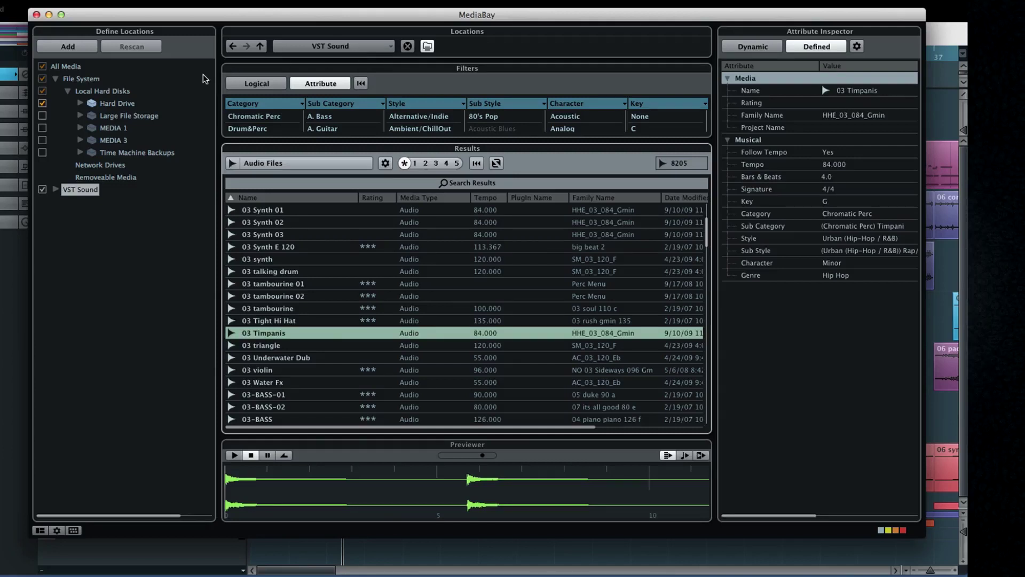
{"action": "left_click", "coordinate": [68, 91]}
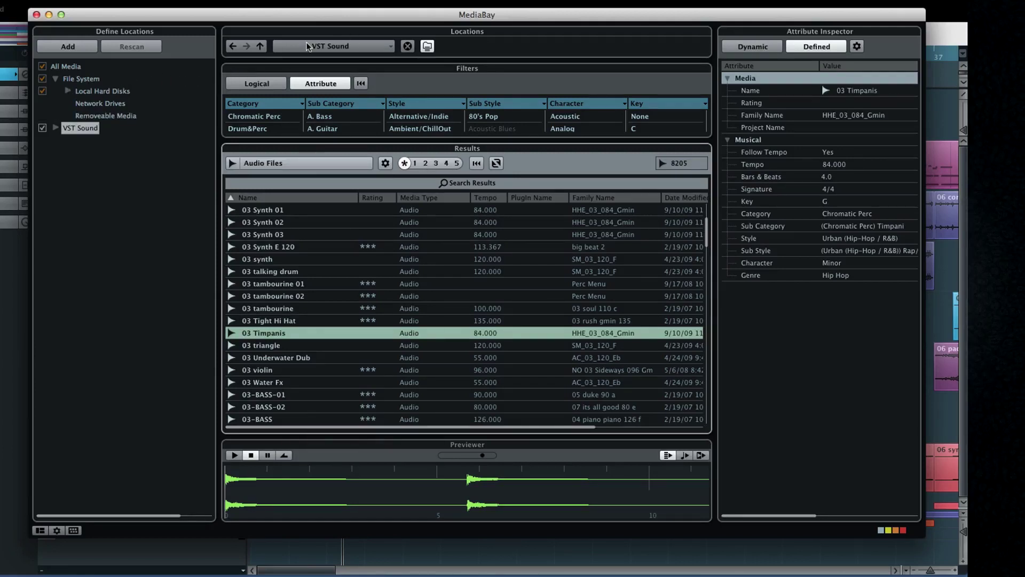
Go back and forward through the visited locations, move up to All Media, and return to VST Sound
{"action": "left_click", "coordinate": [232, 45]}
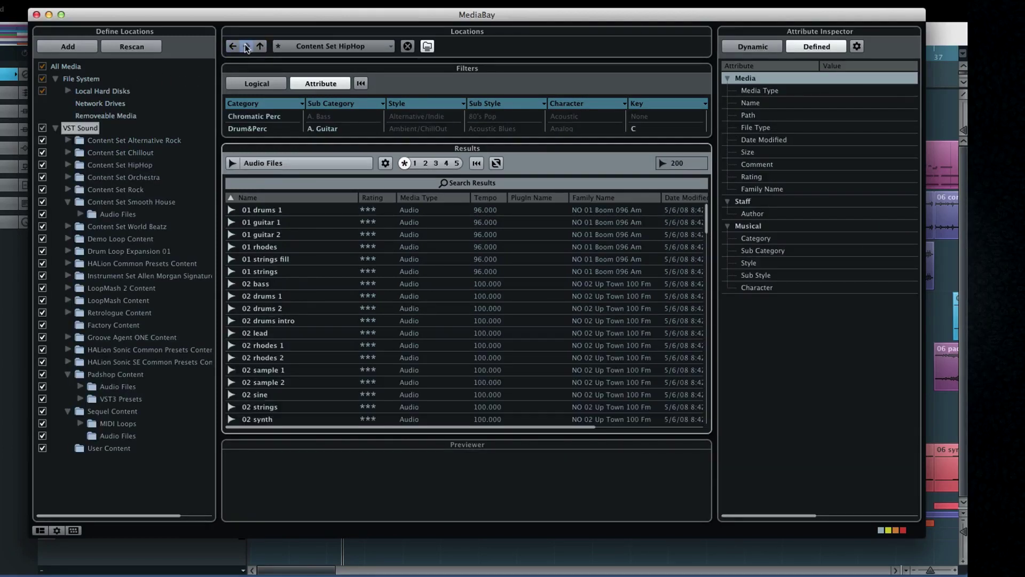
{"action": "left_click", "coordinate": [246, 46]}
{"action": "left_click", "coordinate": [260, 46]}
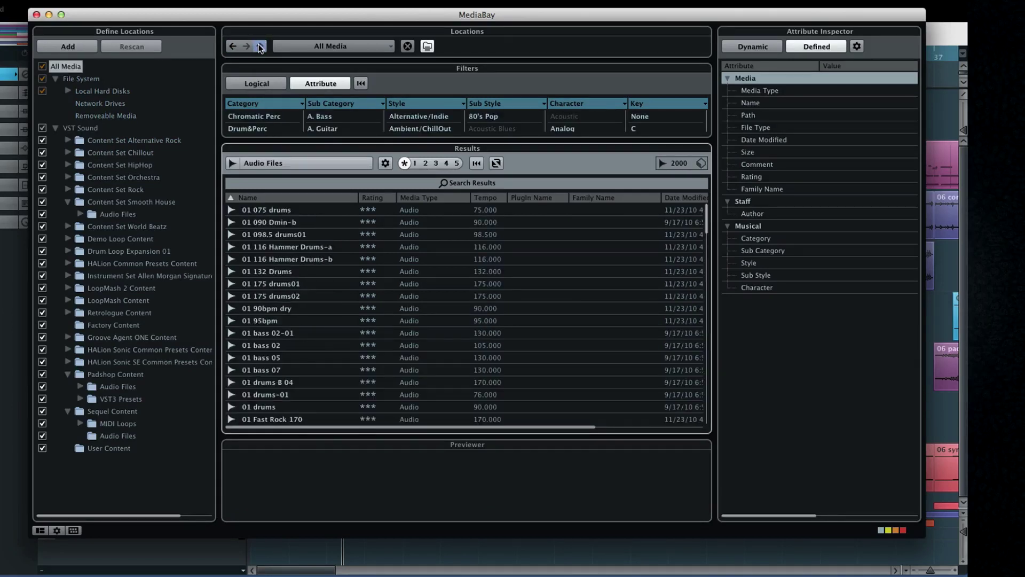
{"action": "left_click", "coordinate": [232, 46]}
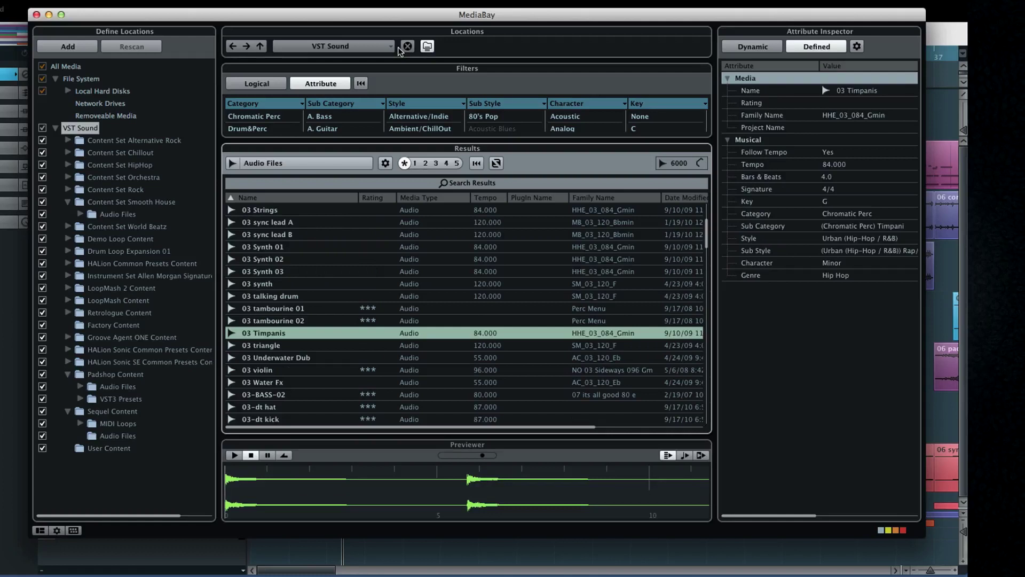
Remove Steinberg Media Technologies from the saved locations and check the locations list
{"action": "left_click", "coordinate": [391, 47]}
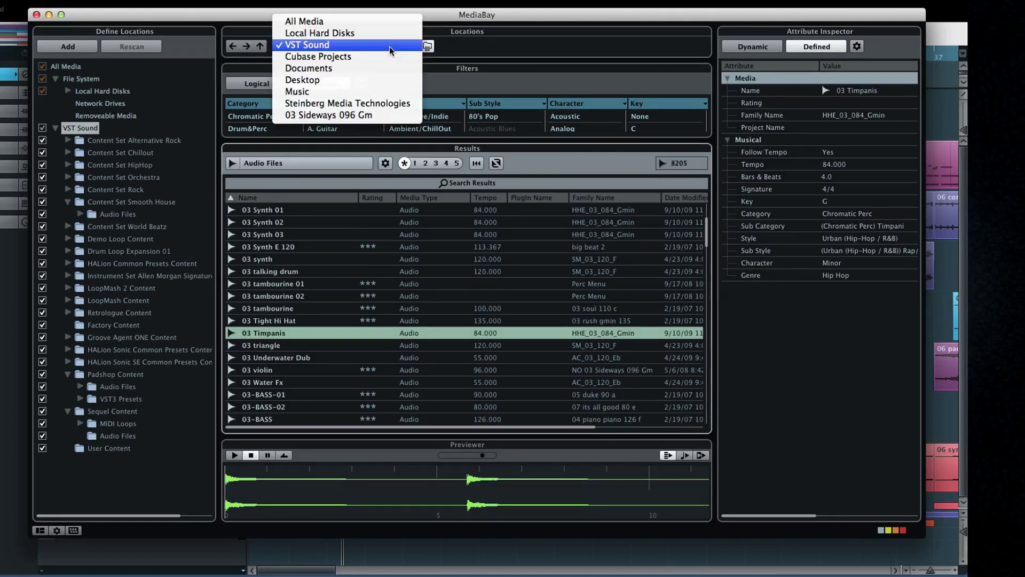
{"action": "left_click", "coordinate": [393, 104]}
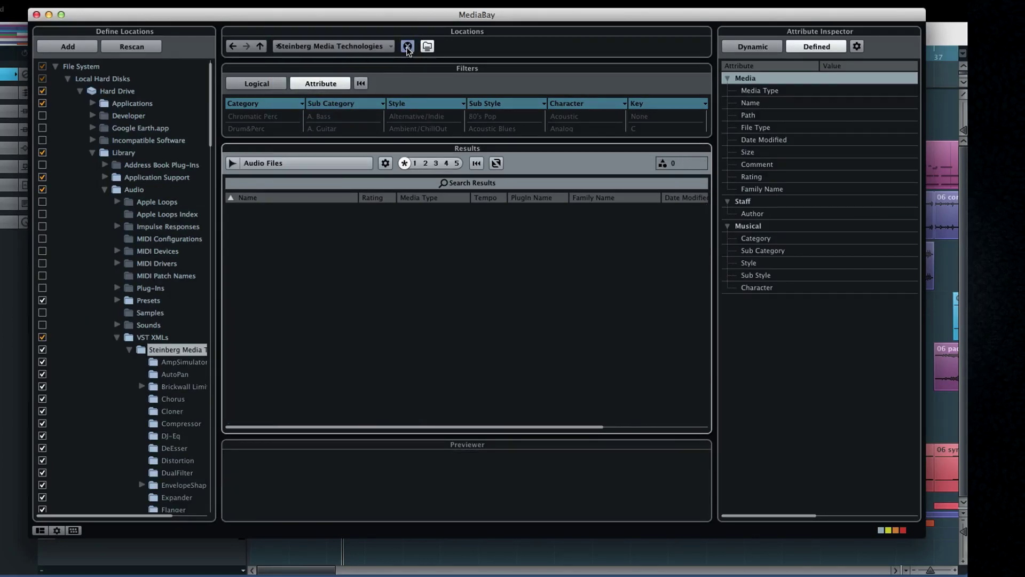
{"action": "left_click", "coordinate": [235, 47]}
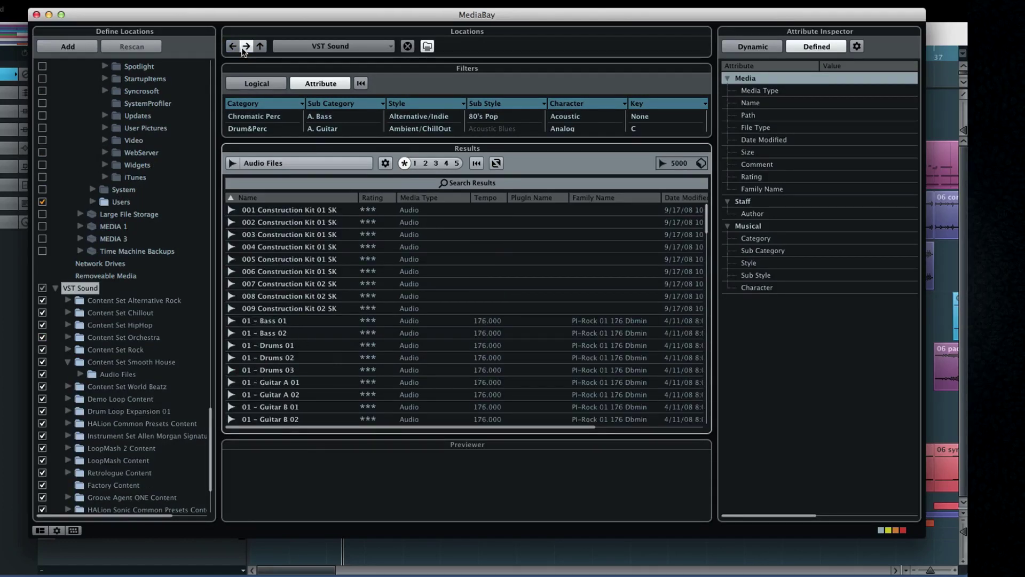
{"action": "left_click", "coordinate": [245, 47]}
{"action": "left_click", "coordinate": [391, 47]}
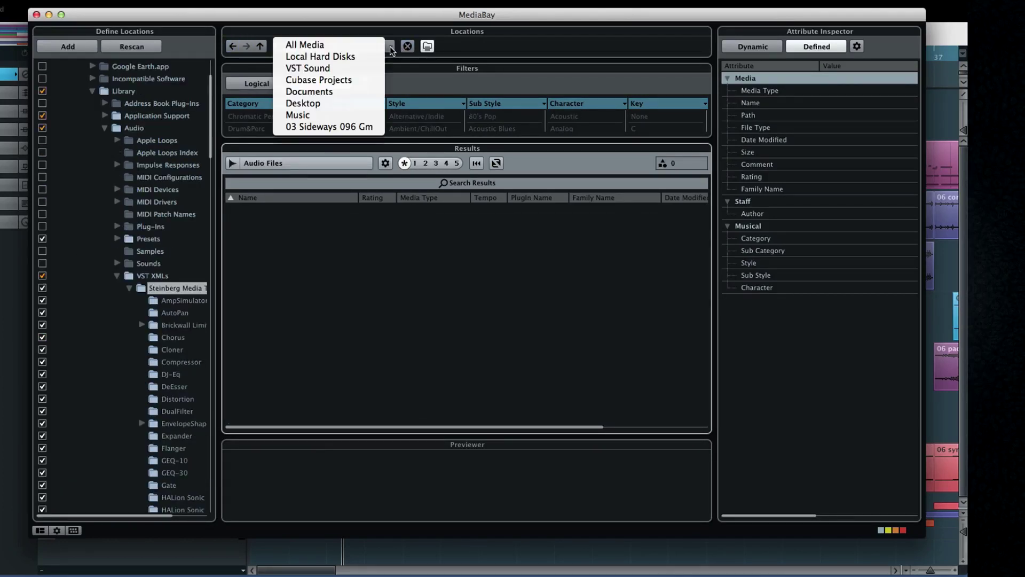
{"action": "left_click", "coordinate": [408, 48]}
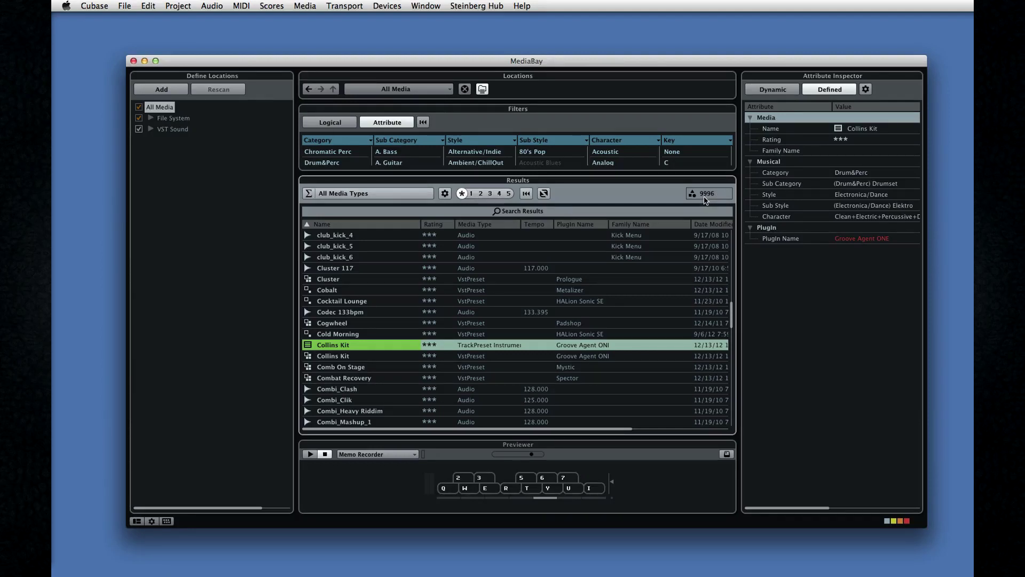
Review the media types available for the results and limit the results to Pattern Banks
{"action": "left_click", "coordinate": [377, 196]}
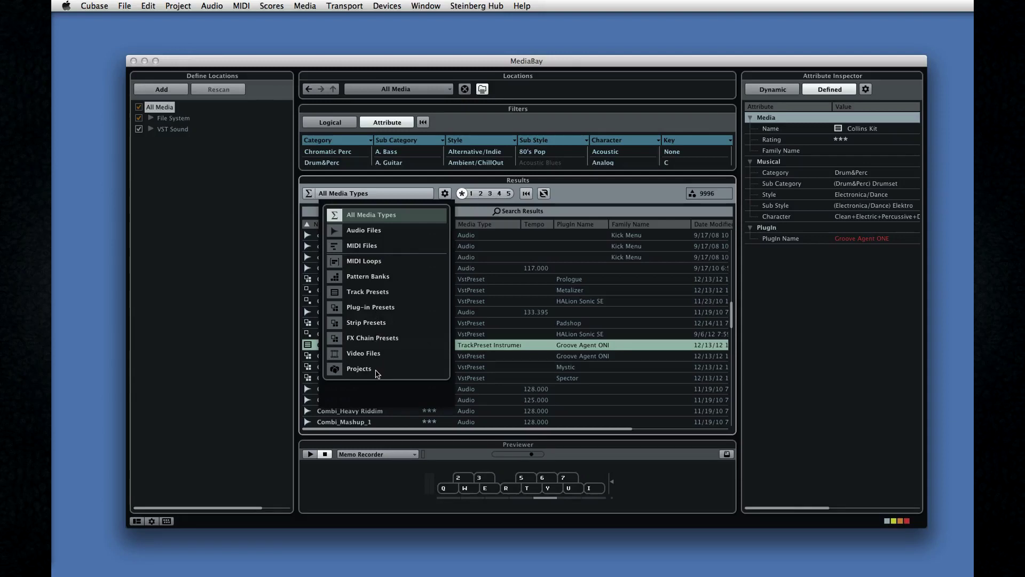
{"action": "left_click", "coordinate": [574, 198]}
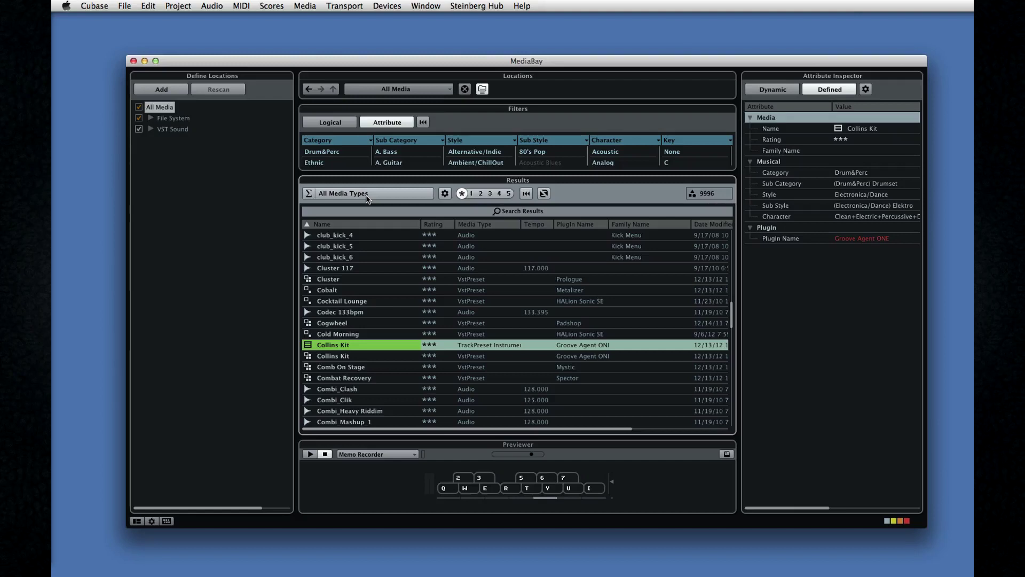
{"action": "left_click", "coordinate": [307, 195]}
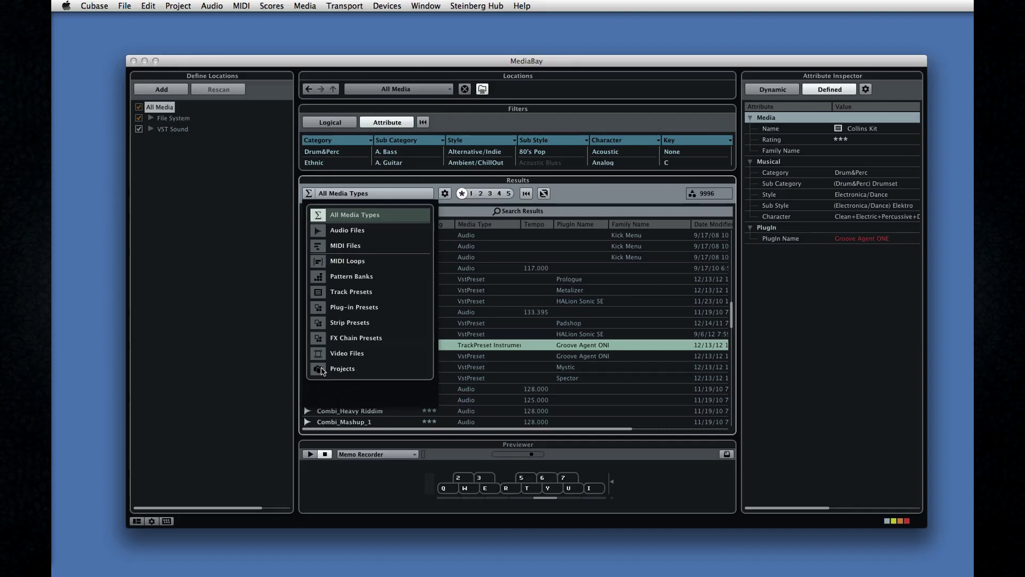
{"action": "left_click", "coordinate": [321, 277]}
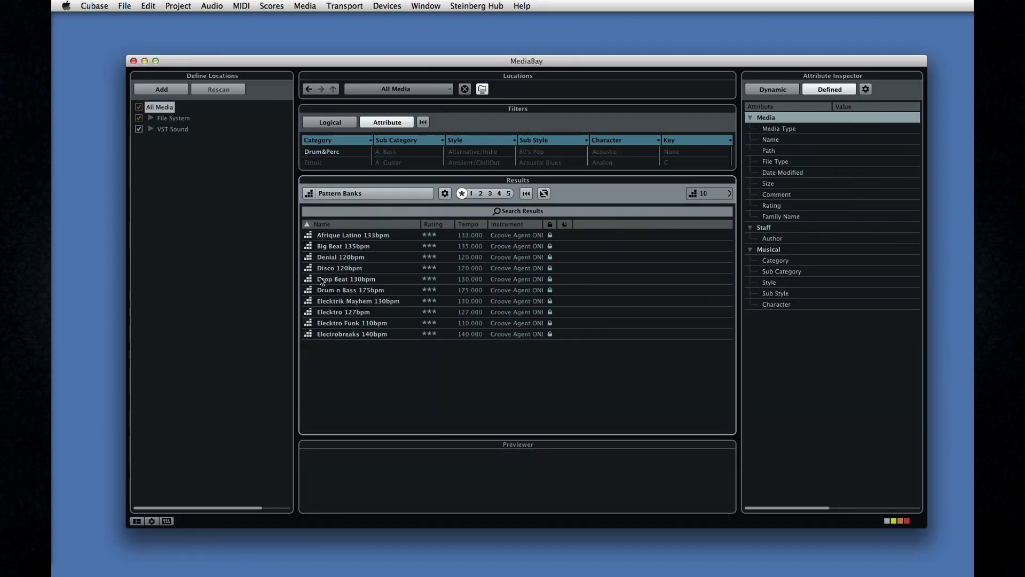
Search the results for "Synth", switch the media type to All Media Types, and browse the matching files
{"action": "left_click", "coordinate": [332, 195]}
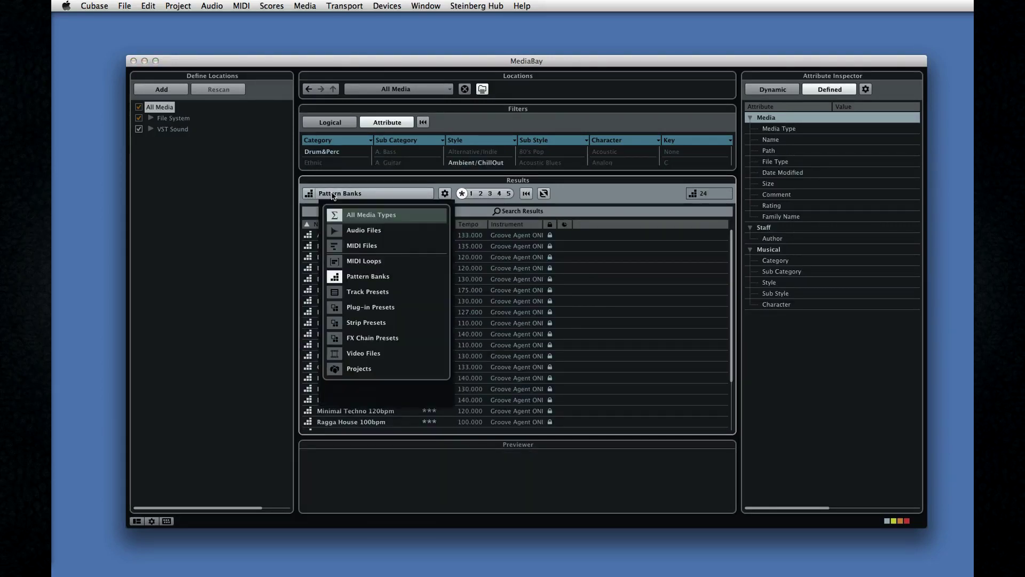
{"action": "left_click", "coordinate": [357, 216]}
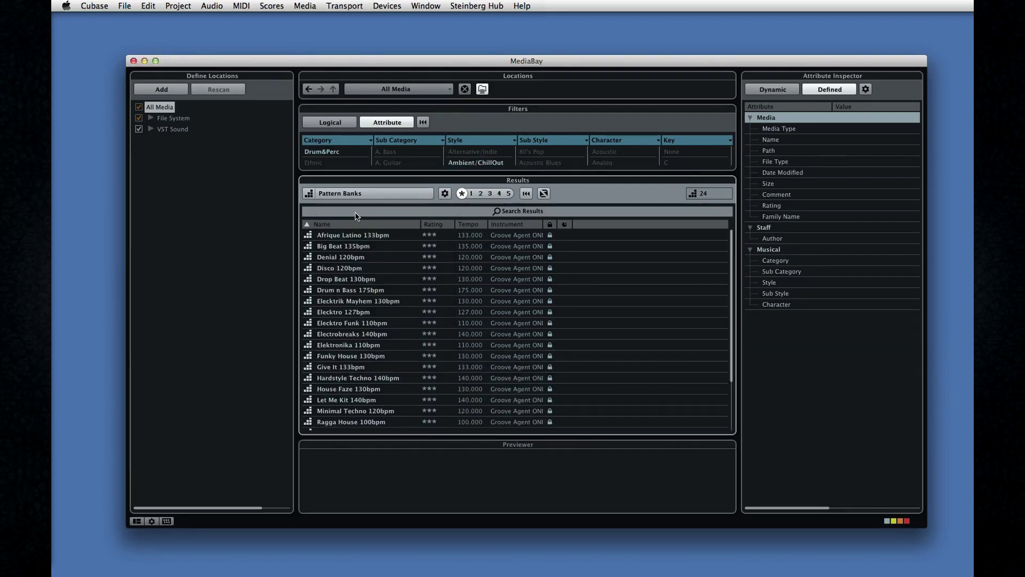
{"action": "left_click", "coordinate": [509, 211]}
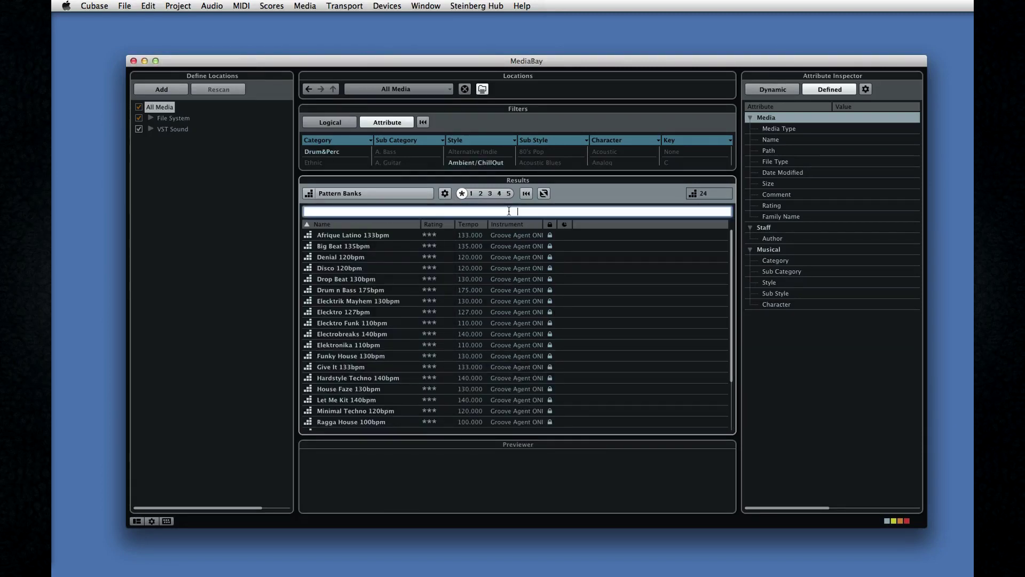
{"action": "type", "text": "Synth"}
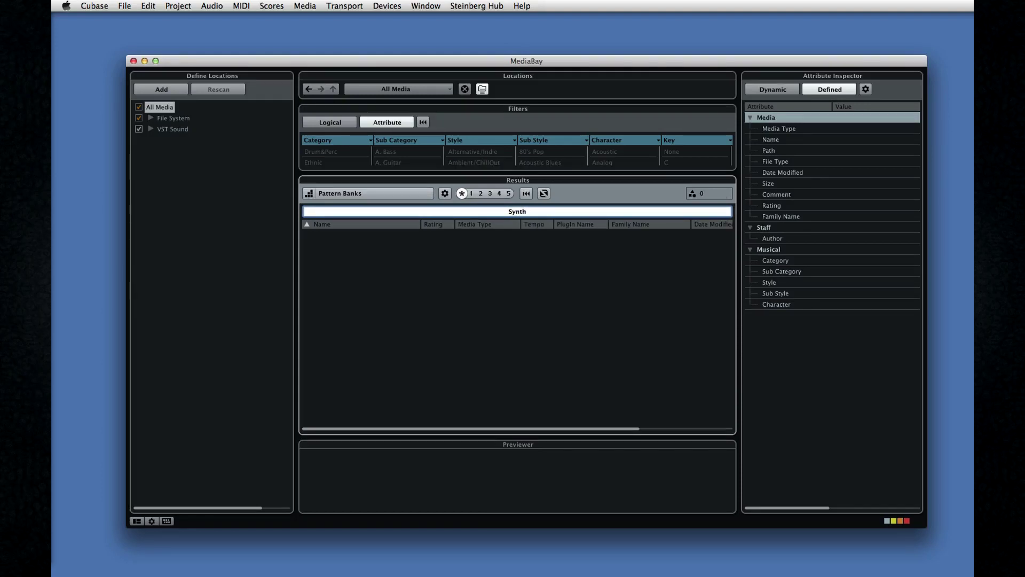
{"action": "left_click", "coordinate": [367, 197]}
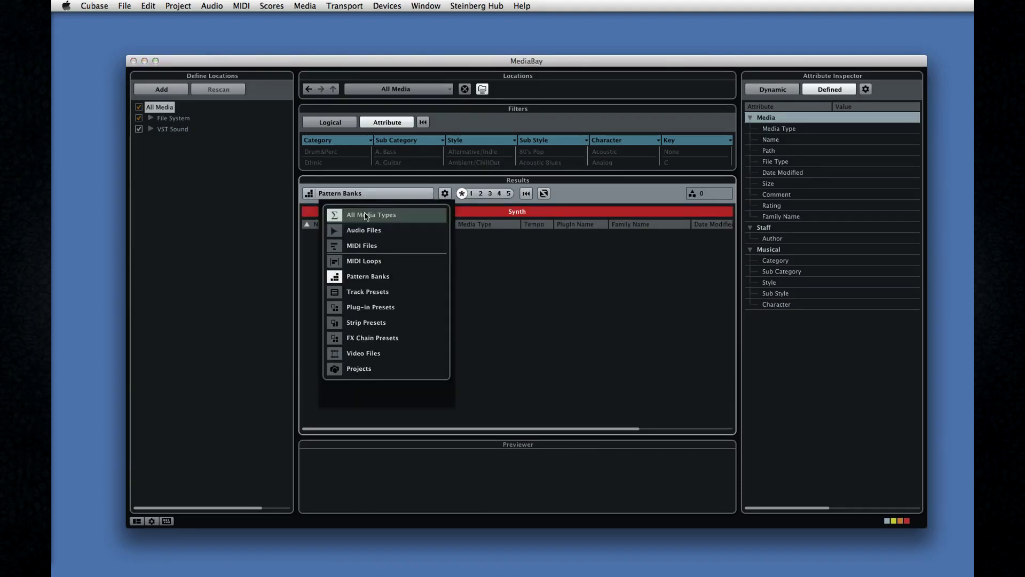
{"action": "left_click", "coordinate": [359, 216]}
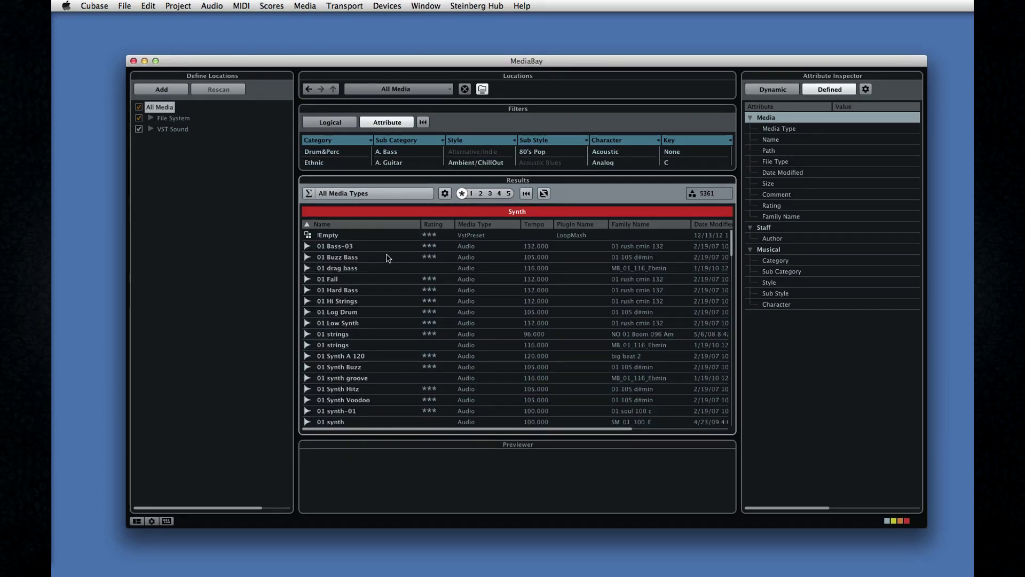
{"action": "scroll", "coordinate": [388, 258], "scroll_direction": "down", "scroll_amount": 20}
{"action": "scroll", "coordinate": [390, 278], "scroll_direction": "down", "scroll_amount": 15}
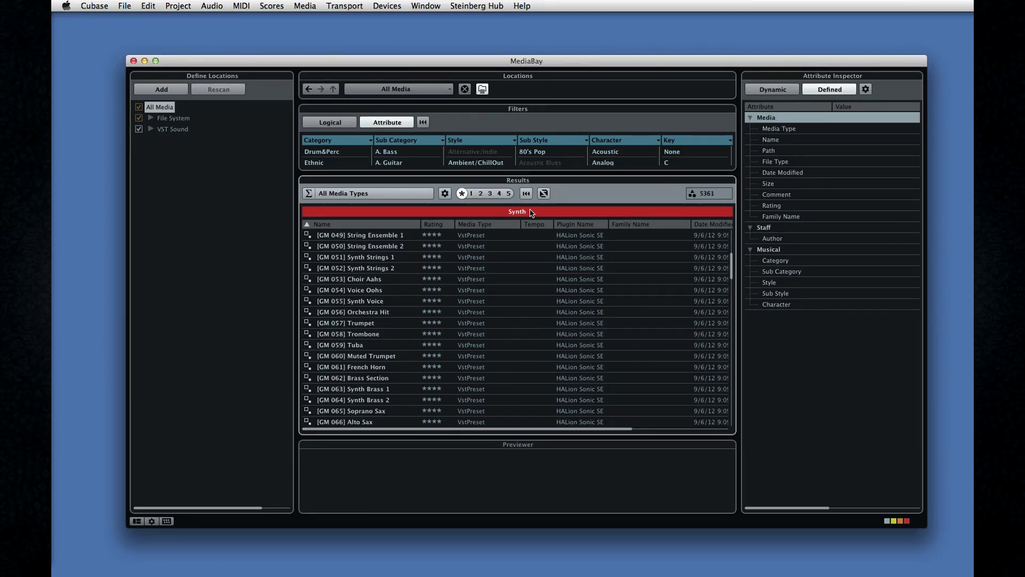
Review the attribute columns available for the results list, and call up the removal of all columns but cancel it
{"action": "left_click", "coordinate": [448, 194]}
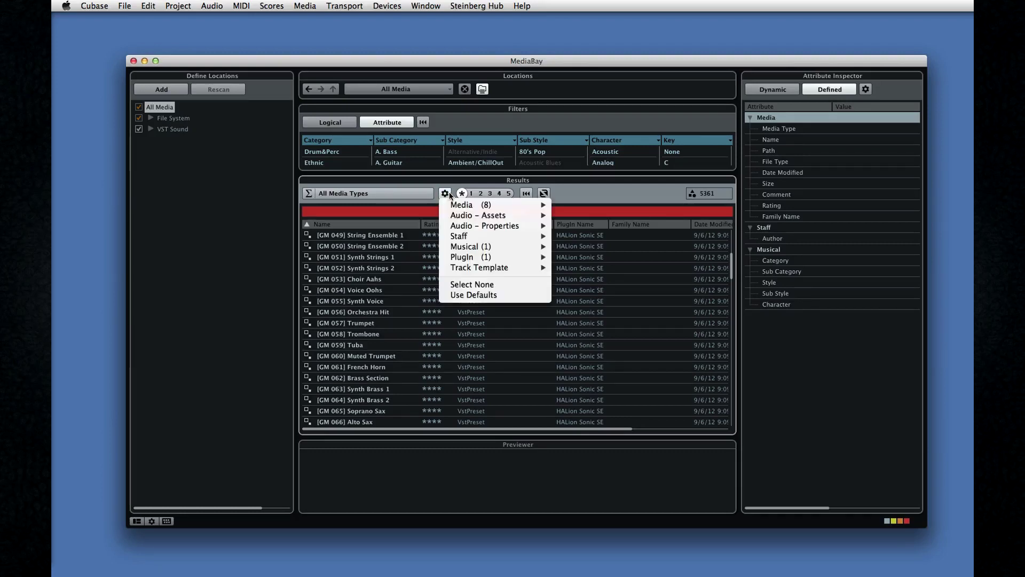
{"action": "mouse_move", "coordinate": [453, 215]}
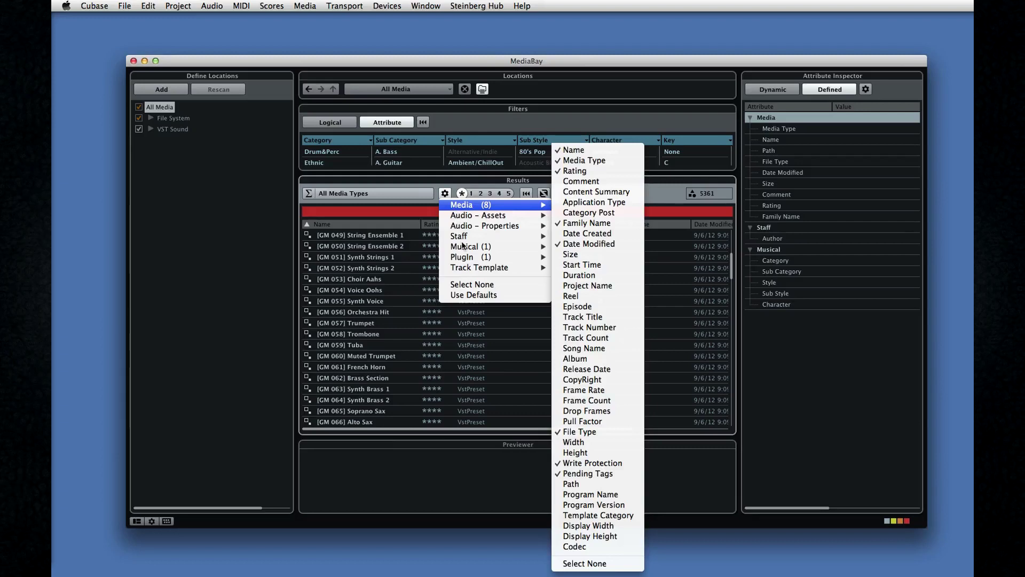
{"action": "left_click", "coordinate": [464, 285]}
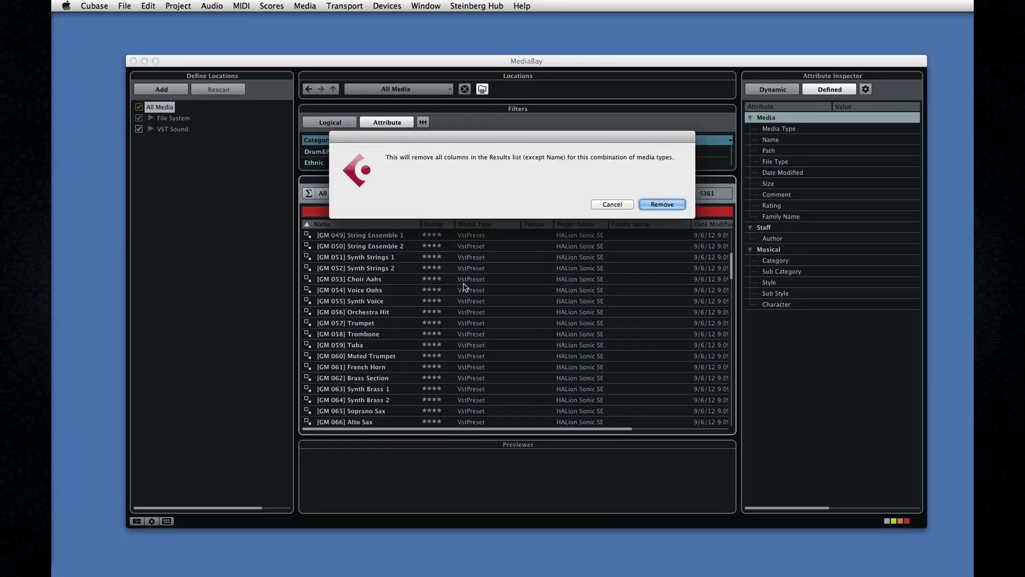
{"action": "left_click", "coordinate": [607, 205]}
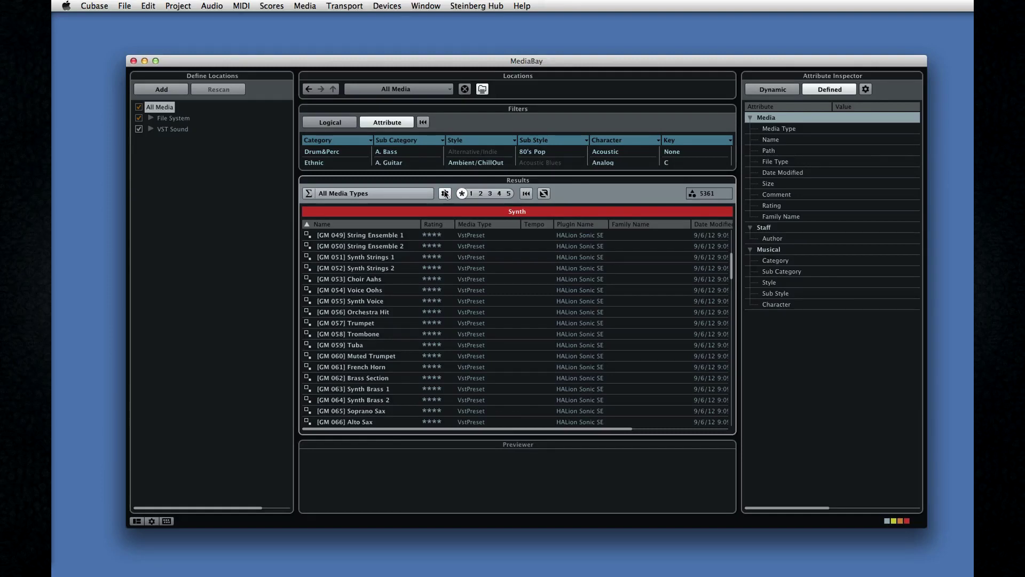
Extend the results search to "Synth + Retro"
{"action": "left_click", "coordinate": [506, 212]}
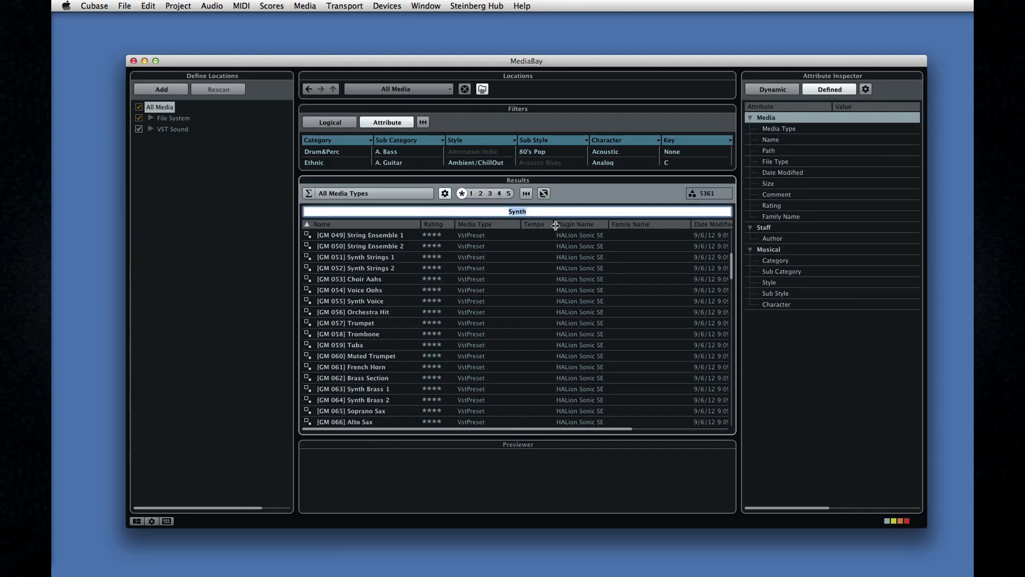
{"action": "left_click", "coordinate": [533, 211]}
{"action": "left_click", "coordinate": [533, 236]}
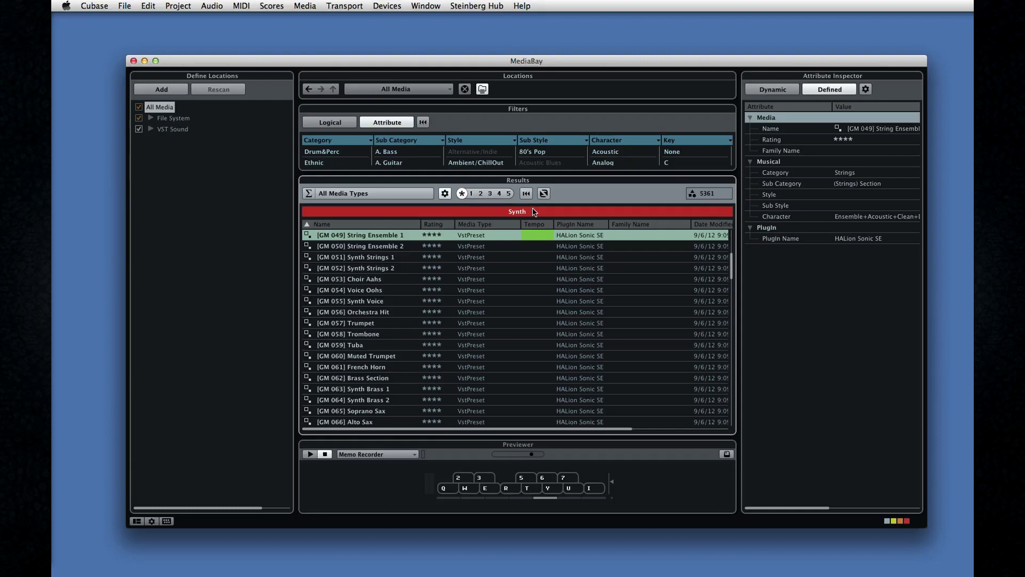
{"action": "left_click", "coordinate": [534, 210]}
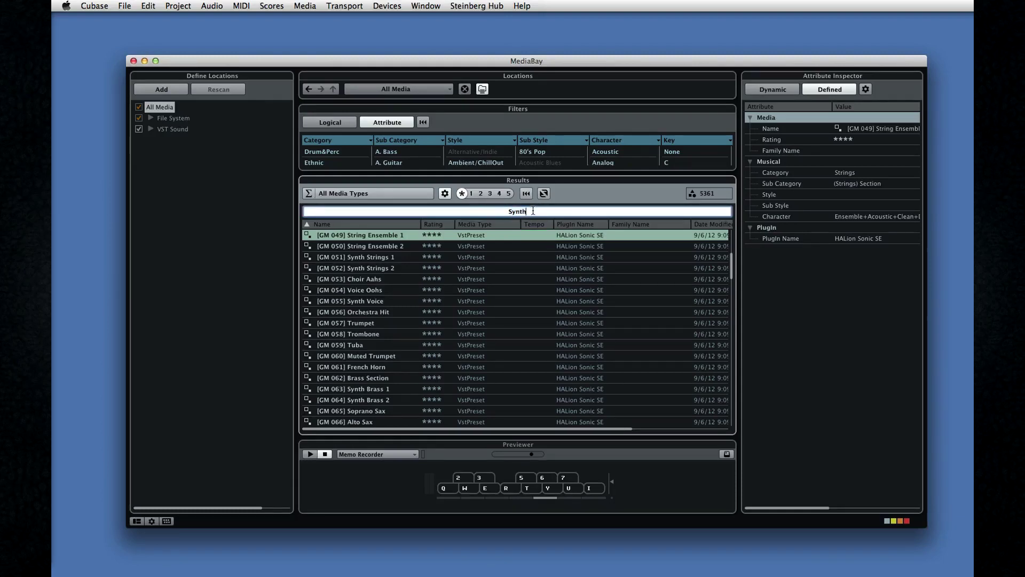
{"action": "type", "text": "+ "}
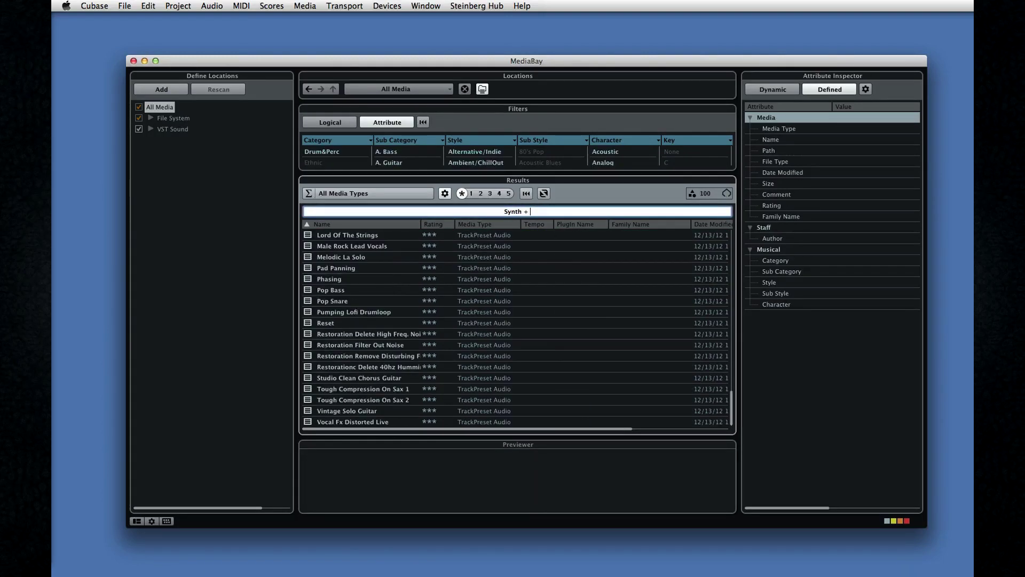
{"action": "type", "text": "Retro"}
{"action": "key", "text": "Return"}
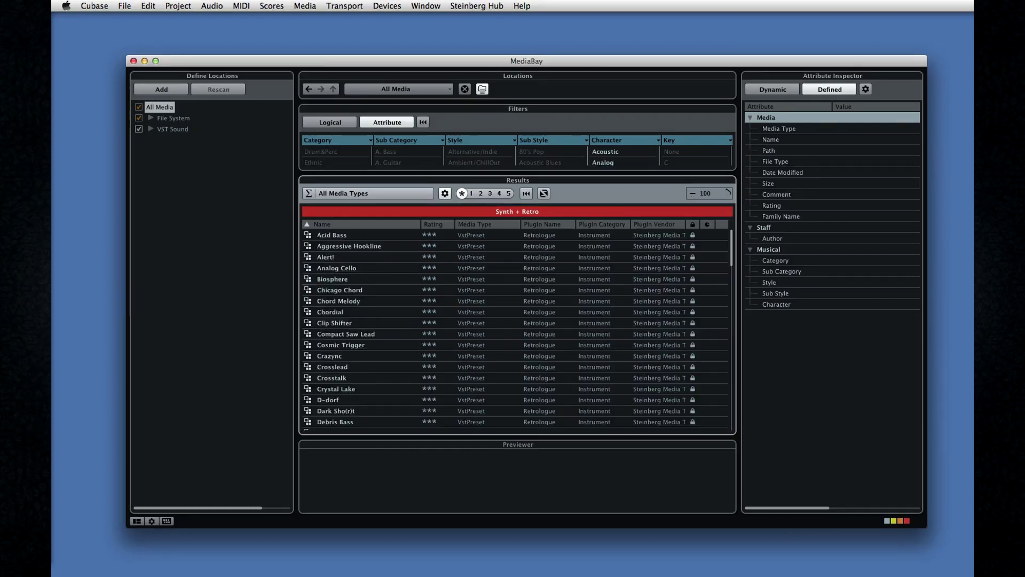
Replace Retro in the search text with "Hip -Hop" in quotation marks, and reset the results filter
{"action": "left_click", "coordinate": [530, 214]}
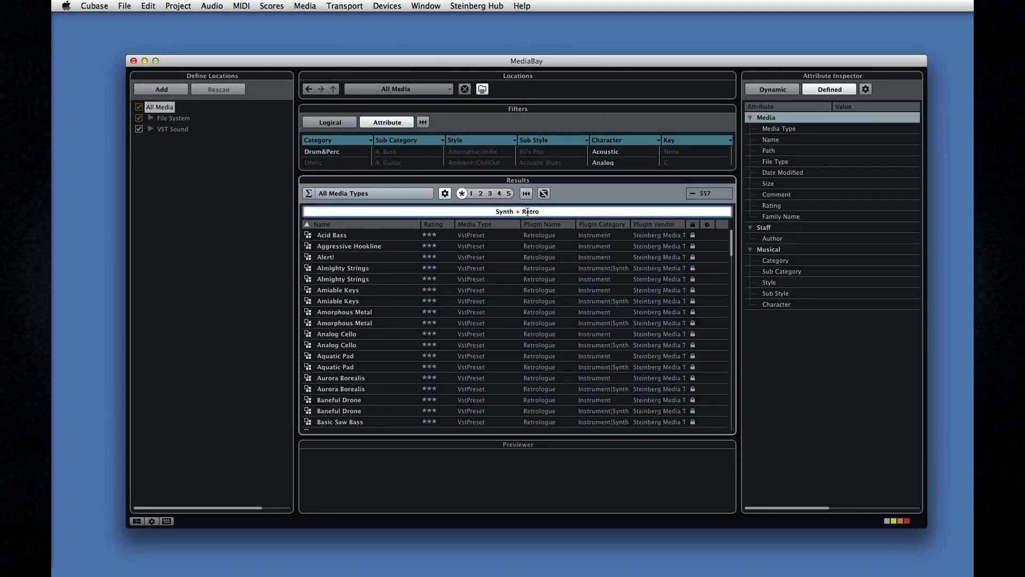
{"action": "left_click_drag", "start_coordinate": [539, 211], "coordinate": [524, 212]}
{"action": "type", "text": "\"Hip"}
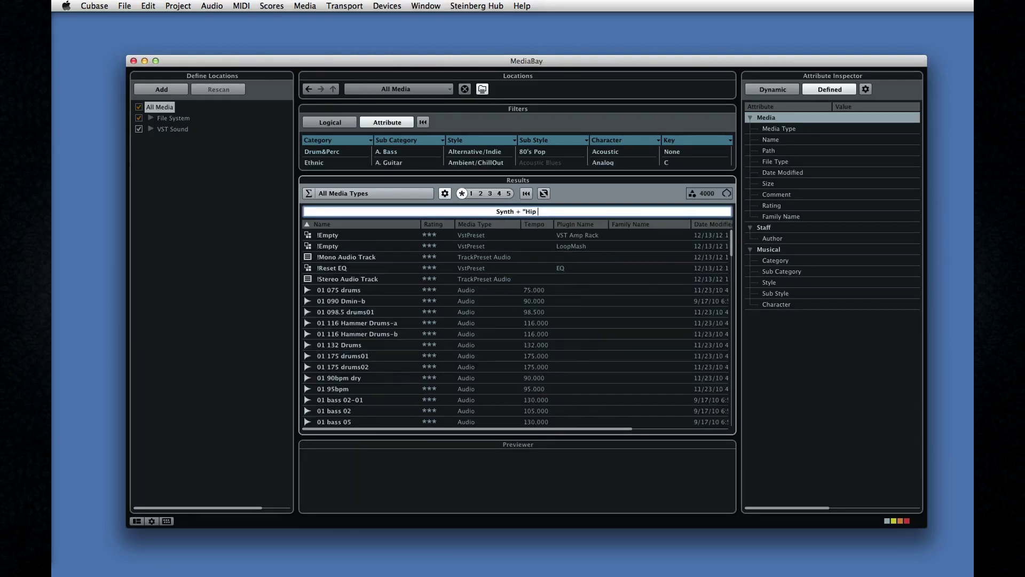
{"action": "type", "text": " -Hop\""}
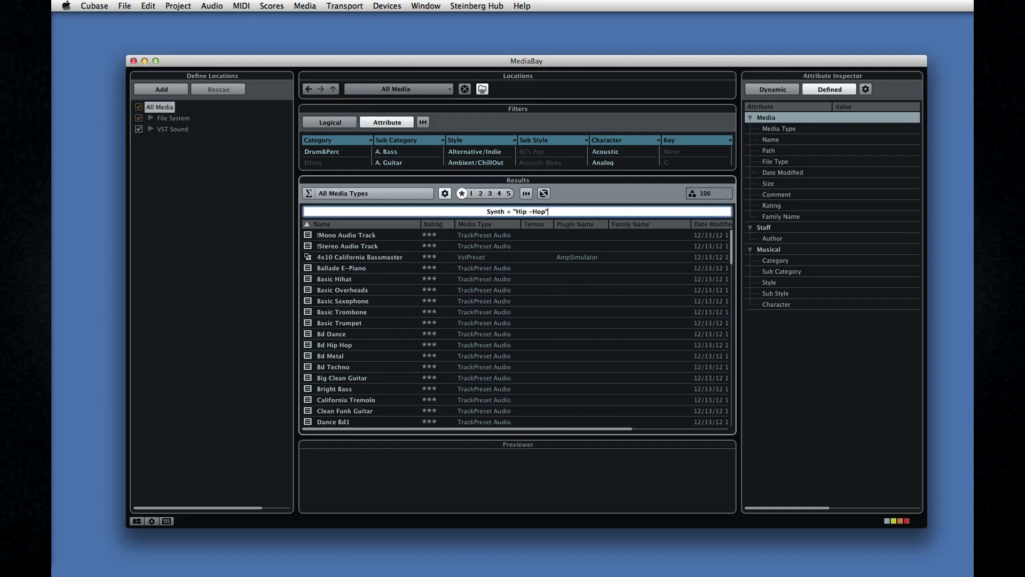
{"action": "left_click", "coordinate": [525, 193]}
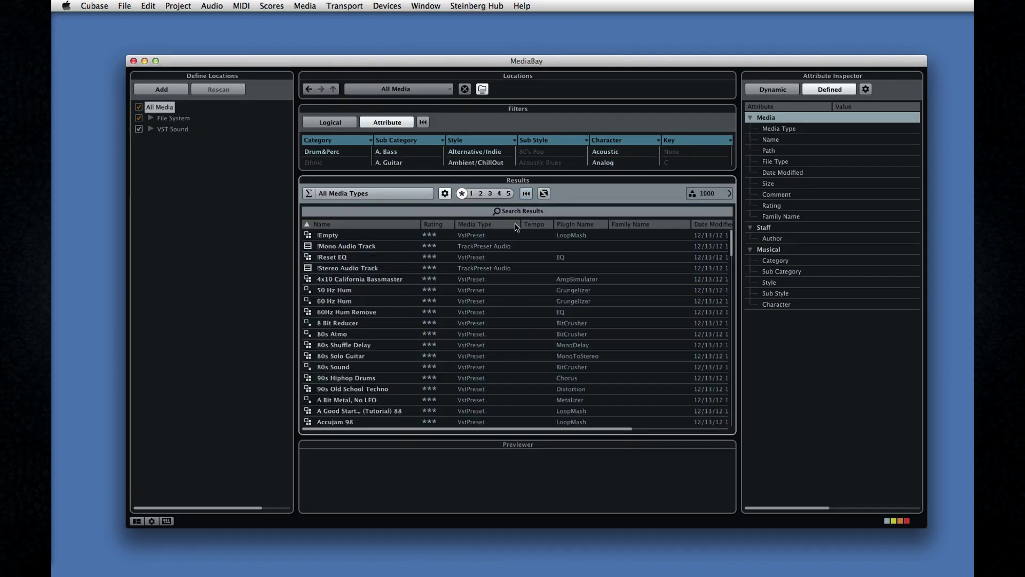
Select several results in turn, including 24_hit-kick1, and preview the 39 piano loop
{"action": "left_click", "coordinate": [373, 299]}
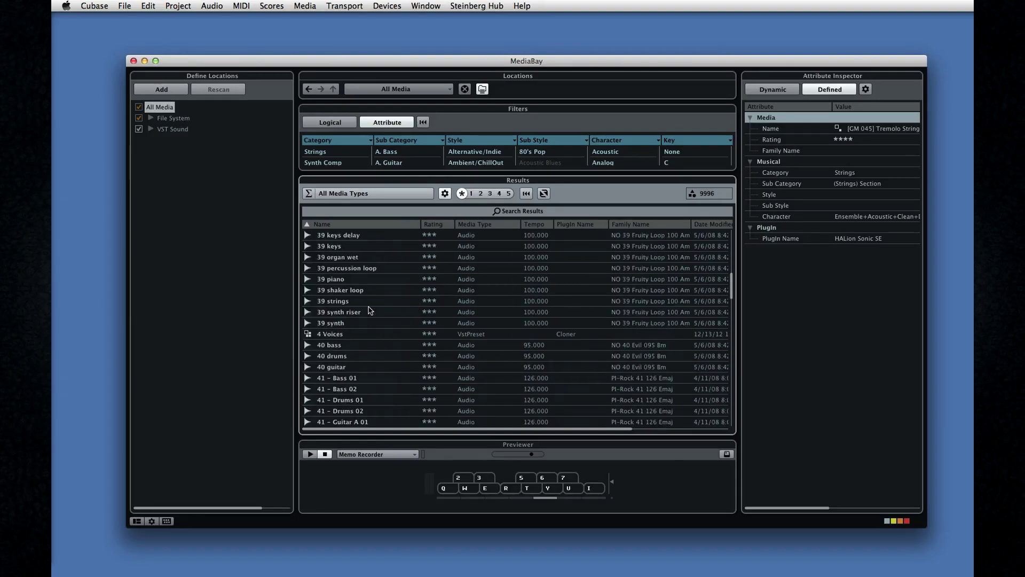
{"action": "left_click", "coordinate": [339, 270]}
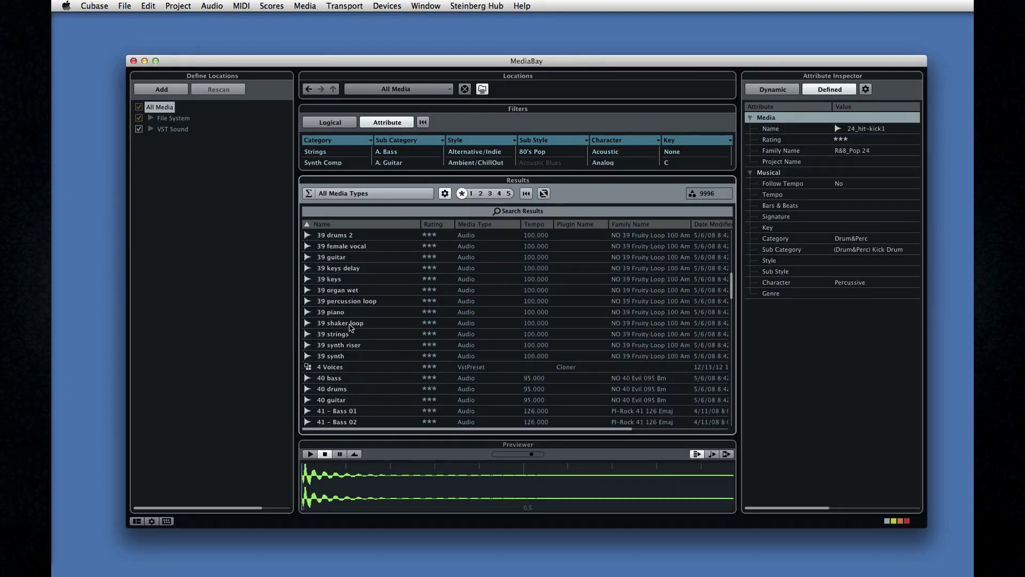
{"action": "left_click", "coordinate": [349, 314]}
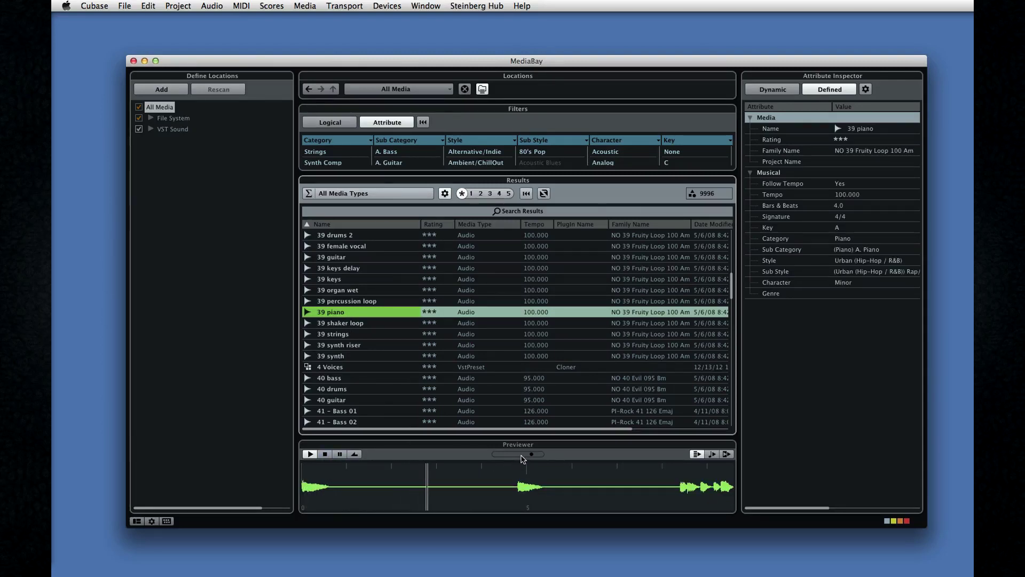
Select the 4 Voices preset, try notes on the preview keyboard, and check its MIDI source options, keeping Memo Recorder
{"action": "left_click", "coordinate": [397, 367]}
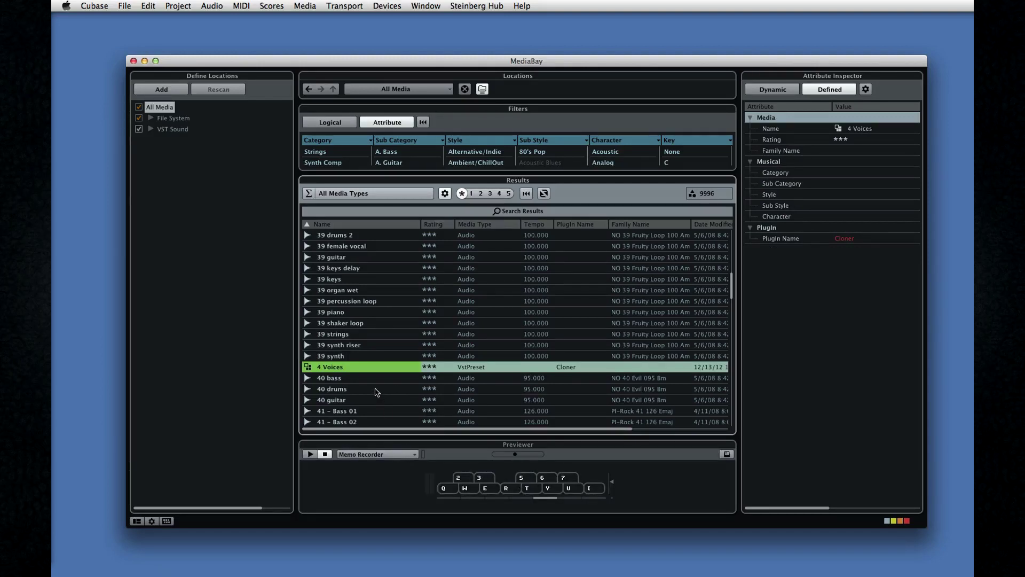
{"action": "scroll", "coordinate": [361, 329], "scroll_direction": "up", "scroll_amount": 4}
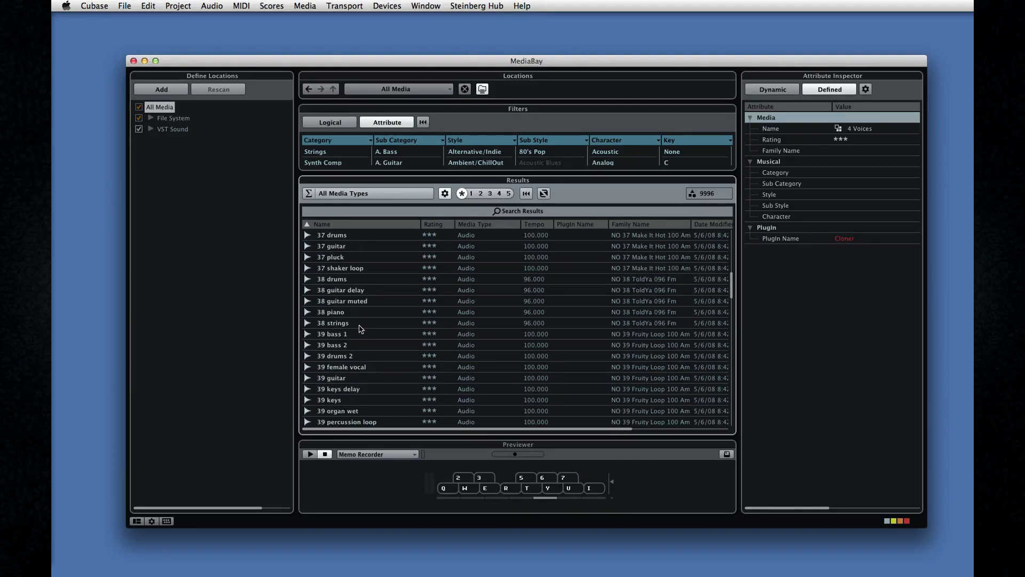
{"action": "scroll", "coordinate": [361, 328], "scroll_direction": "down", "scroll_amount": 6}
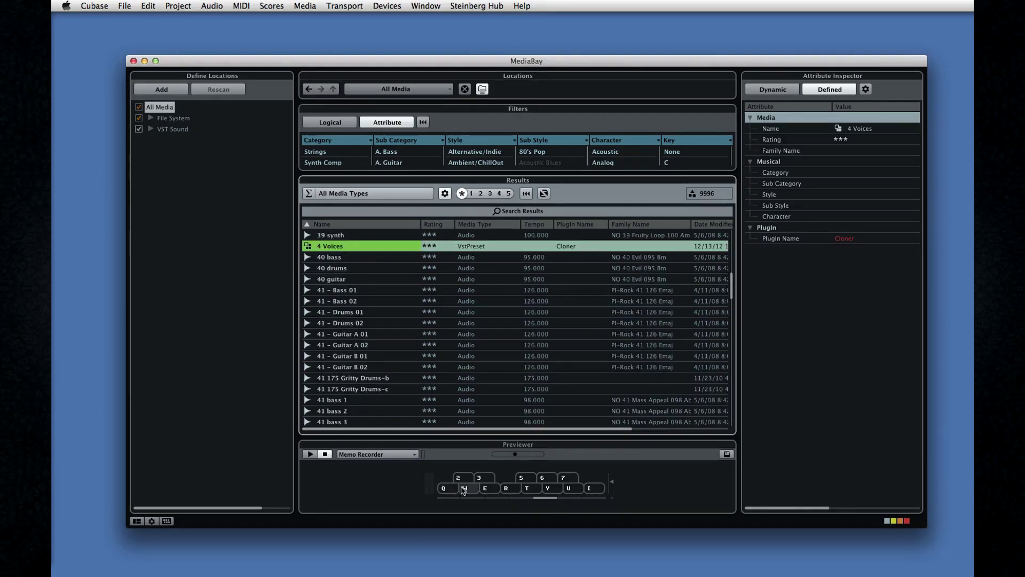
{"action": "left_click", "coordinate": [505, 487]}
{"action": "scroll", "coordinate": [407, 382], "scroll_direction": "down", "scroll_amount": 10}
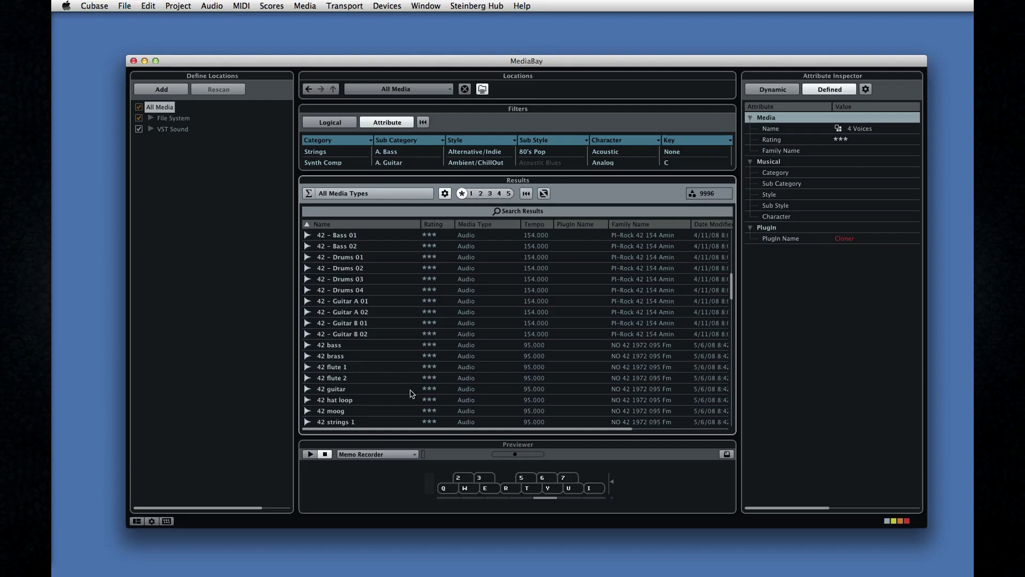
{"action": "left_click", "coordinate": [449, 489]}
{"action": "left_click", "coordinate": [406, 455]}
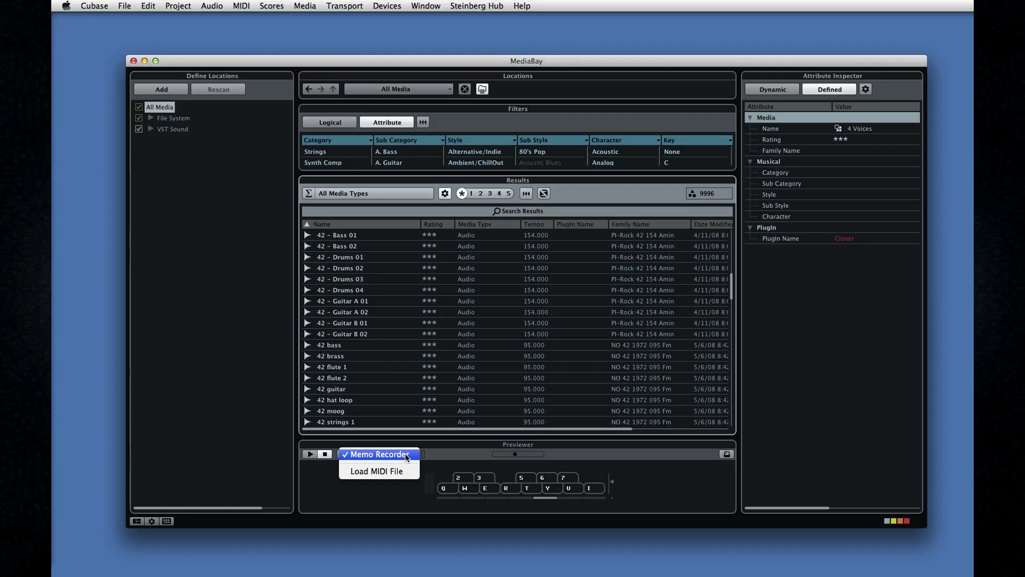
{"action": "left_click", "coordinate": [438, 457]}
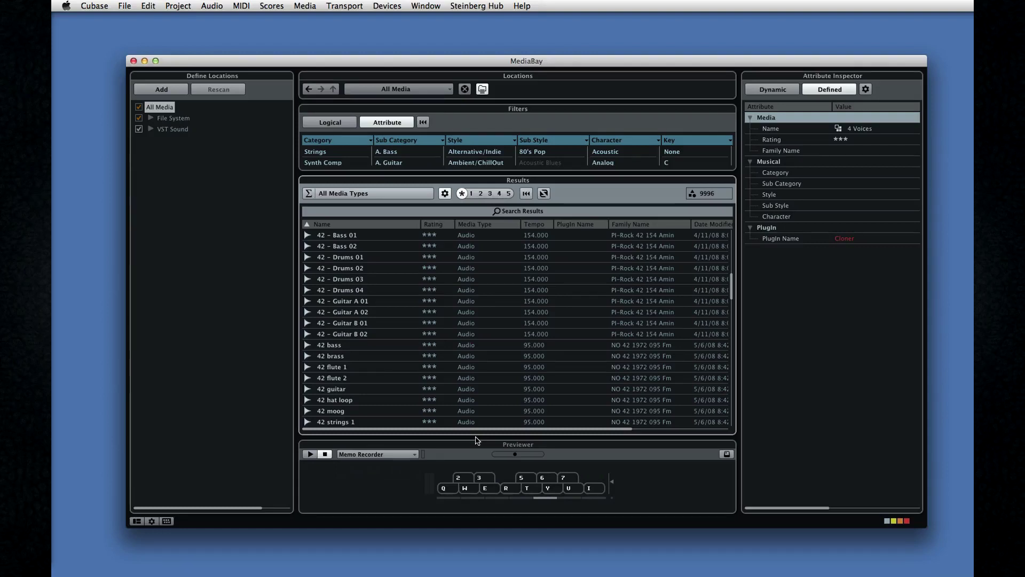
Limit the results to Pattern Banks and preview different patterns of Drum n Bass 175bpm on the preview keyboard
{"action": "scroll", "coordinate": [390, 377], "scroll_direction": "up", "scroll_amount": 10}
{"action": "left_click", "coordinate": [363, 195]}
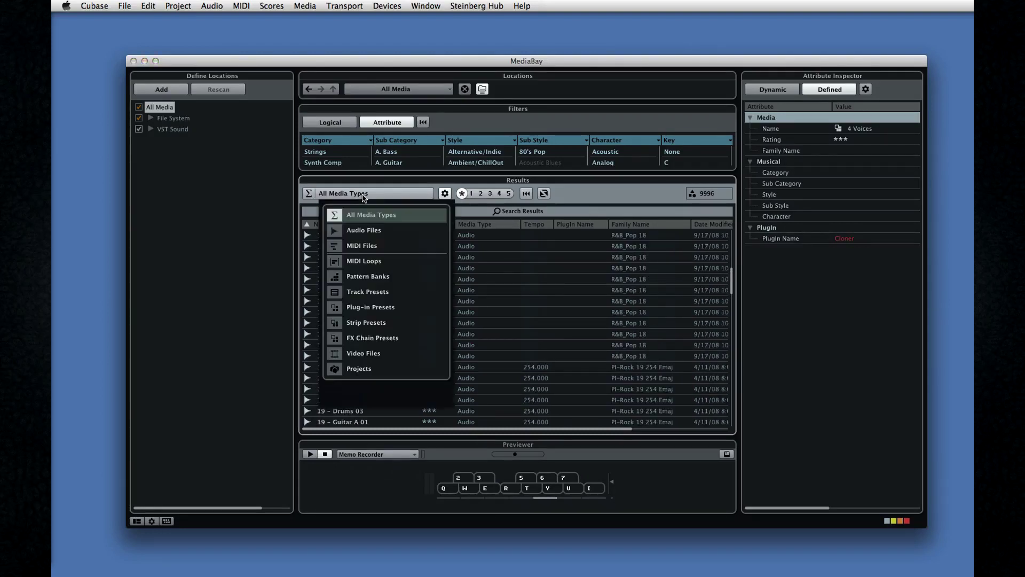
{"action": "left_click", "coordinate": [336, 277]}
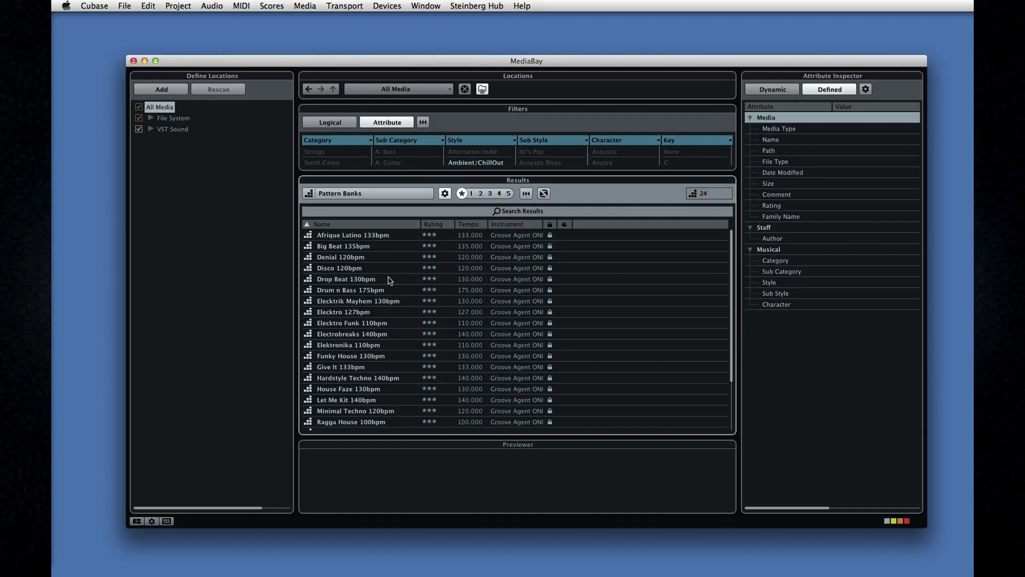
{"action": "left_click", "coordinate": [376, 290]}
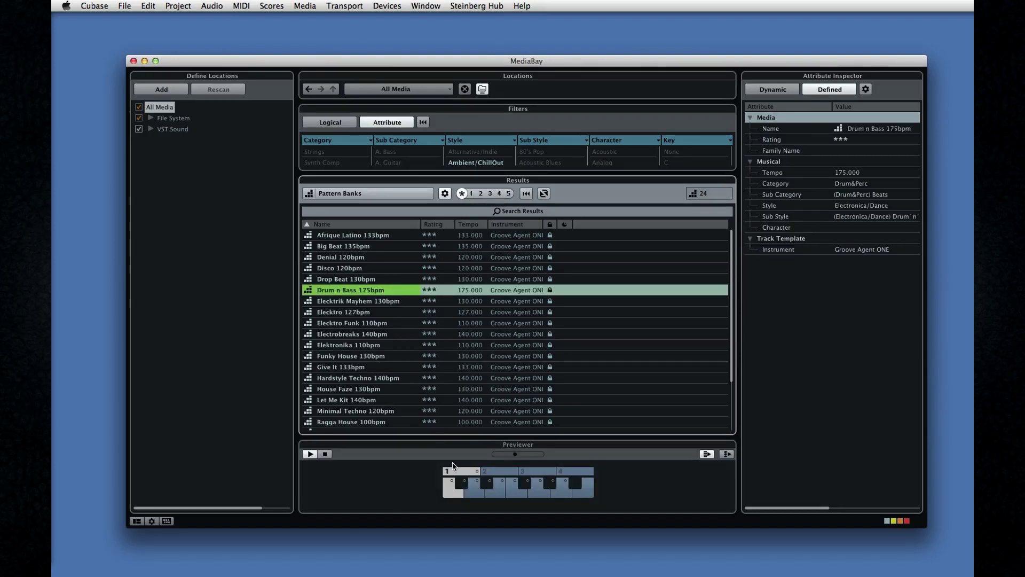
{"action": "left_click", "coordinate": [474, 481]}
{"action": "left_click", "coordinate": [501, 492]}
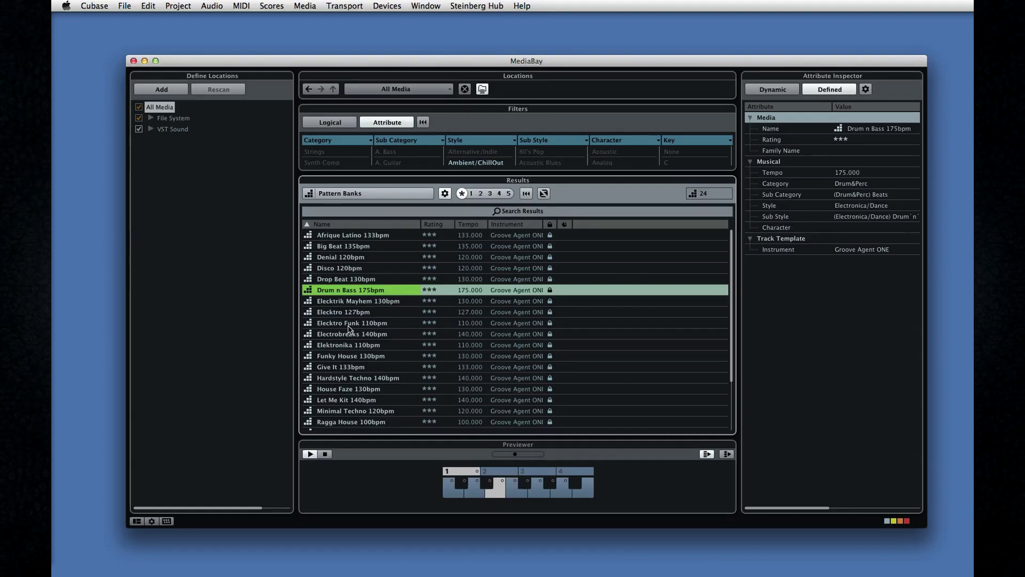
Filter the results to ratings 3 to 5 and insert the Drum Boxe 133Bpm loop into the project on an audio track
{"action": "mouse_move", "coordinate": [474, 192]}
{"action": "left_mouse_down"}
{"action": "mouse_move", "coordinate": [504, 193]}
{"action": "mouse_move", "coordinate": [489, 196]}
{"action": "left_mouse_up"}
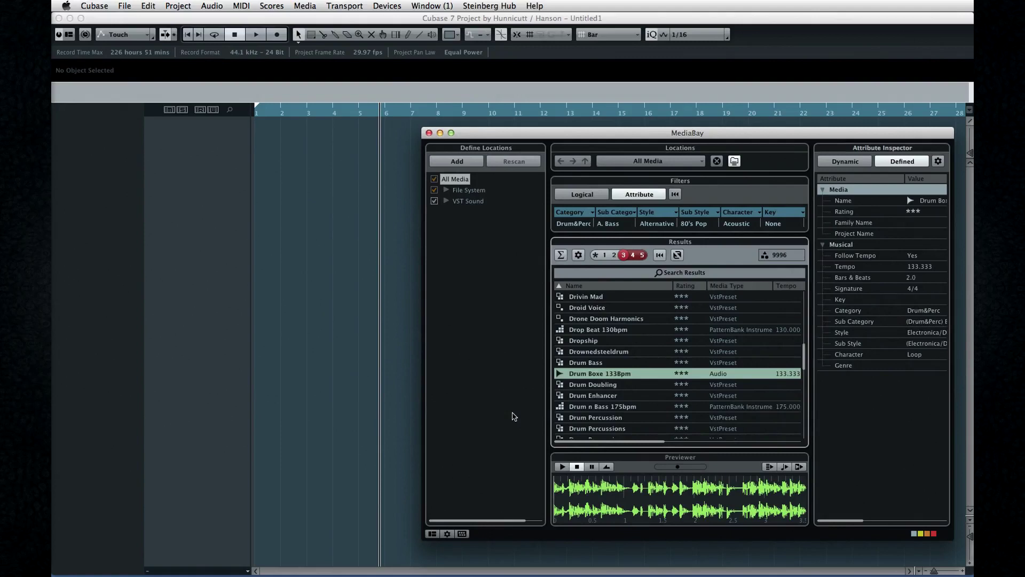
{"action": "double_click", "coordinate": [596, 377]}
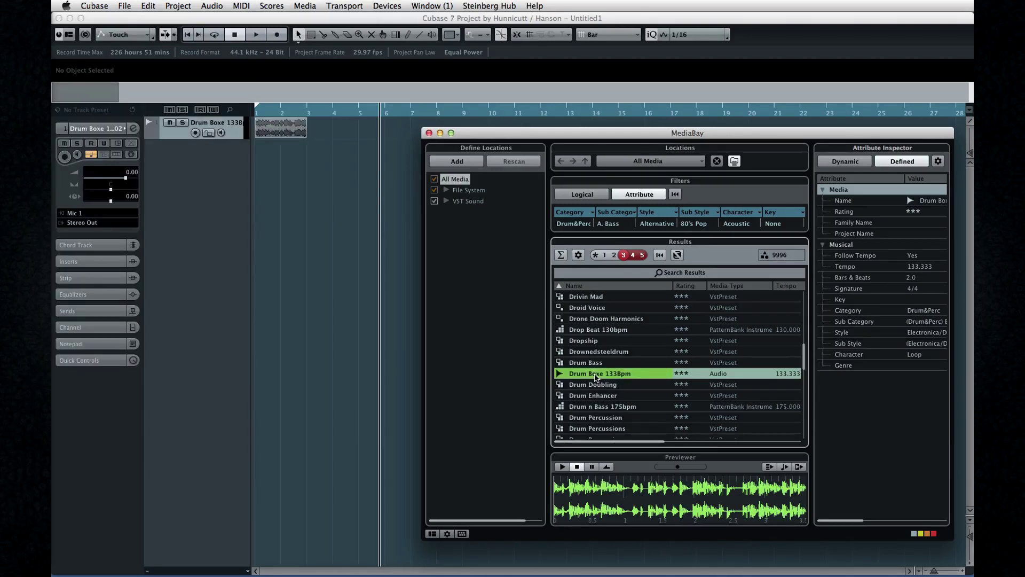
Move the project cursor to just after bar 3 and insert the Drum Boxe 133Bpm loop at the cursor
{"action": "left_click", "coordinate": [316, 110]}
{"action": "key", "text": "F5"}
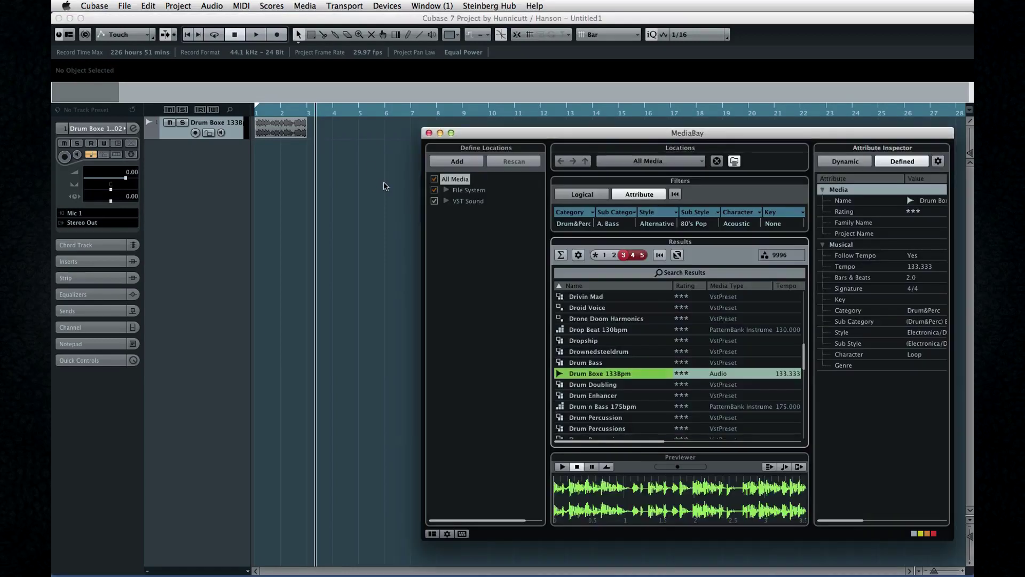
{"action": "right_click", "coordinate": [584, 374]}
{"action": "mouse_move", "coordinate": [635, 395]}
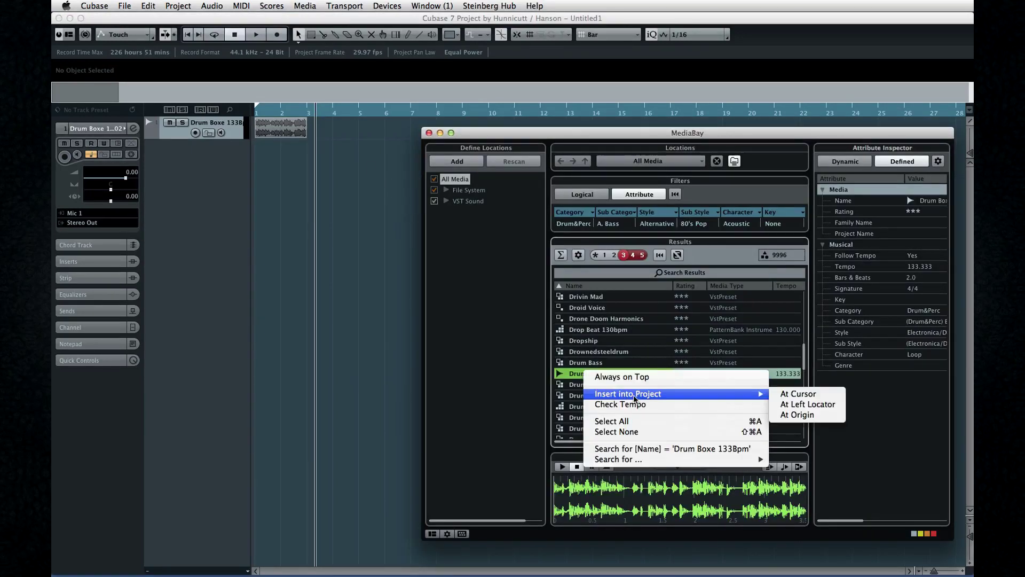
{"action": "left_click", "coordinate": [786, 397]}
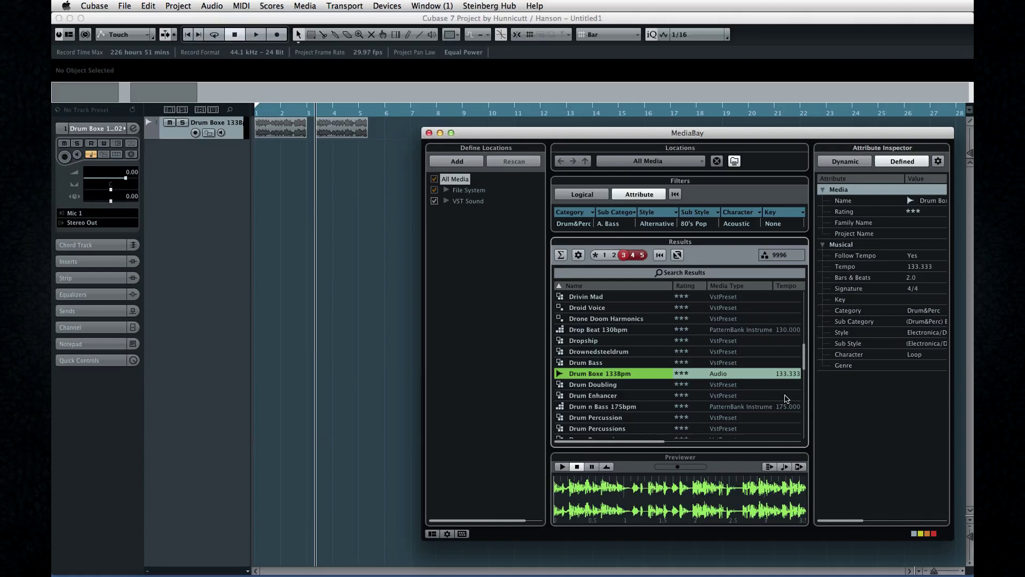
Insert the Drum Bass preset as an instrument track, and load the Studio Clean Chorus Guitar preset with results limited to Track Presets
{"action": "left_click", "coordinate": [578, 363]}
{"action": "double_click", "coordinate": [578, 363]}
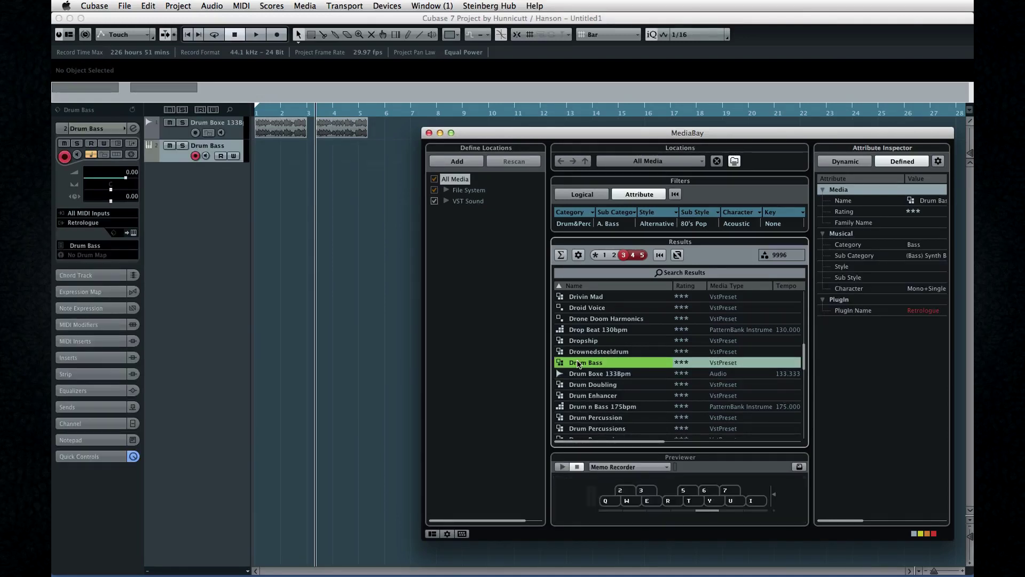
{"action": "left_click", "coordinate": [560, 255]}
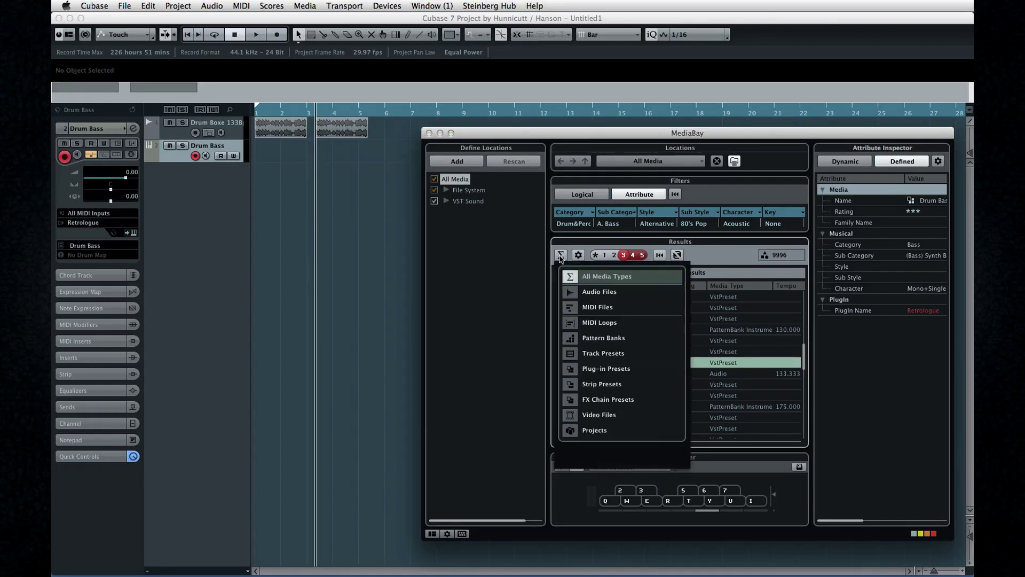
{"action": "left_click", "coordinate": [576, 353]}
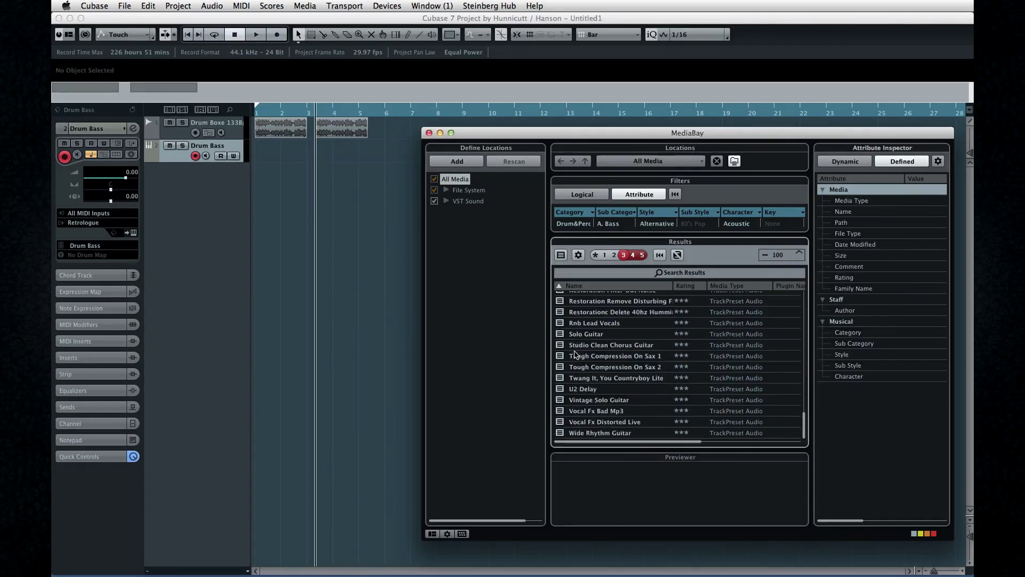
{"action": "double_click", "coordinate": [577, 347]}
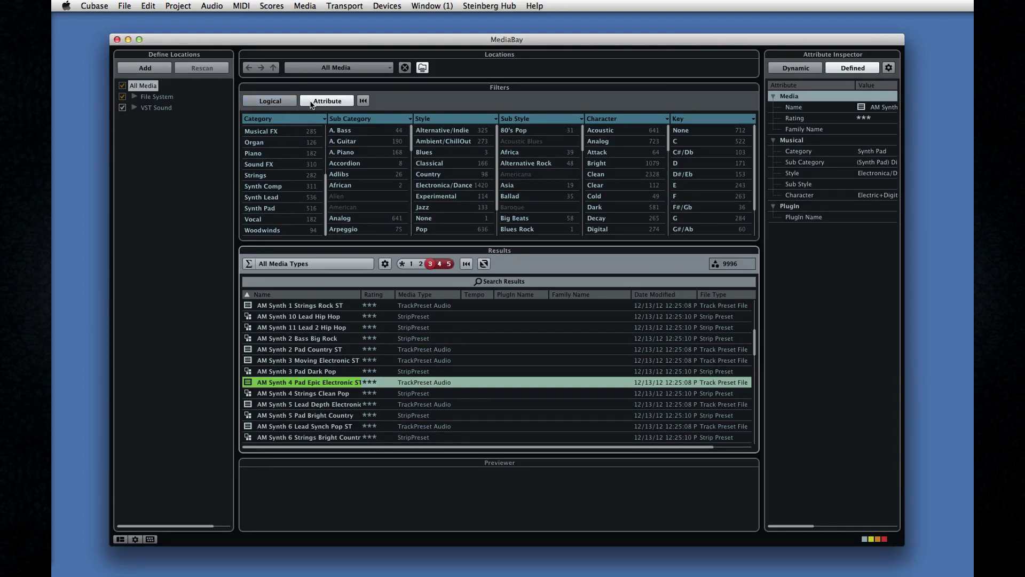
Filter the results by attribute to category Organ, sub category Electric and style Classical
{"action": "left_click", "coordinate": [272, 142]}
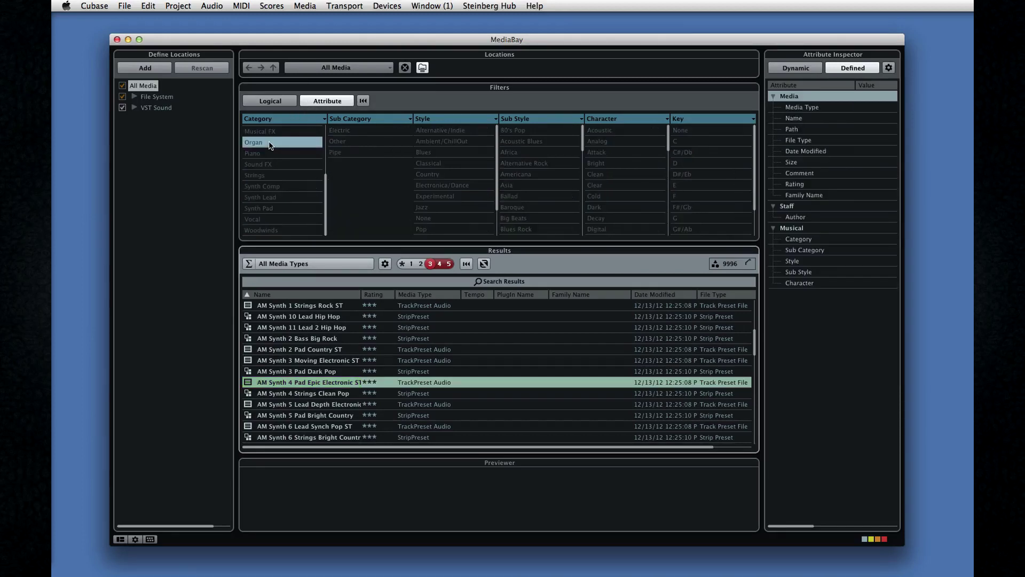
{"action": "left_click", "coordinate": [363, 132]}
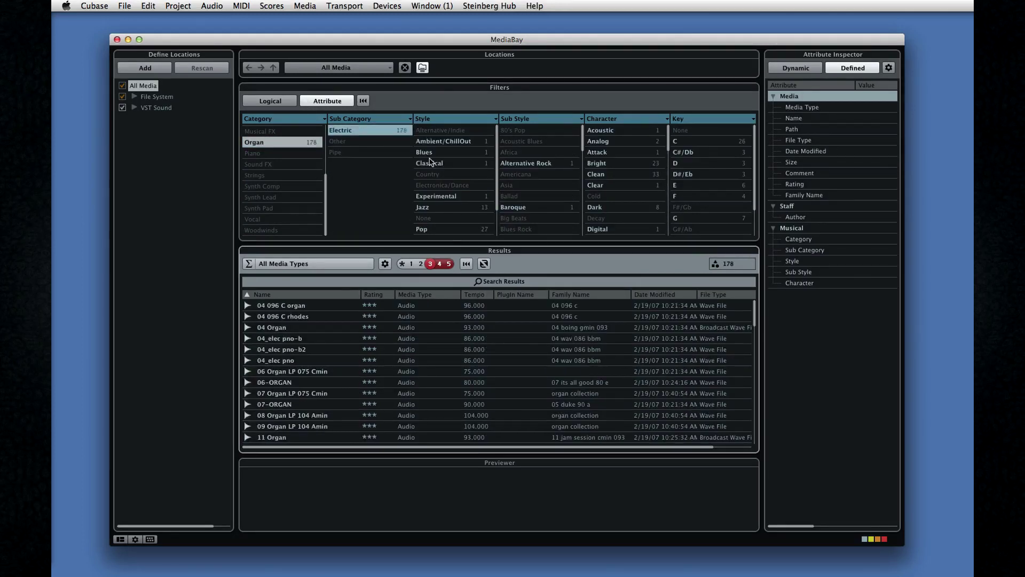
{"action": "left_click", "coordinate": [431, 164]}
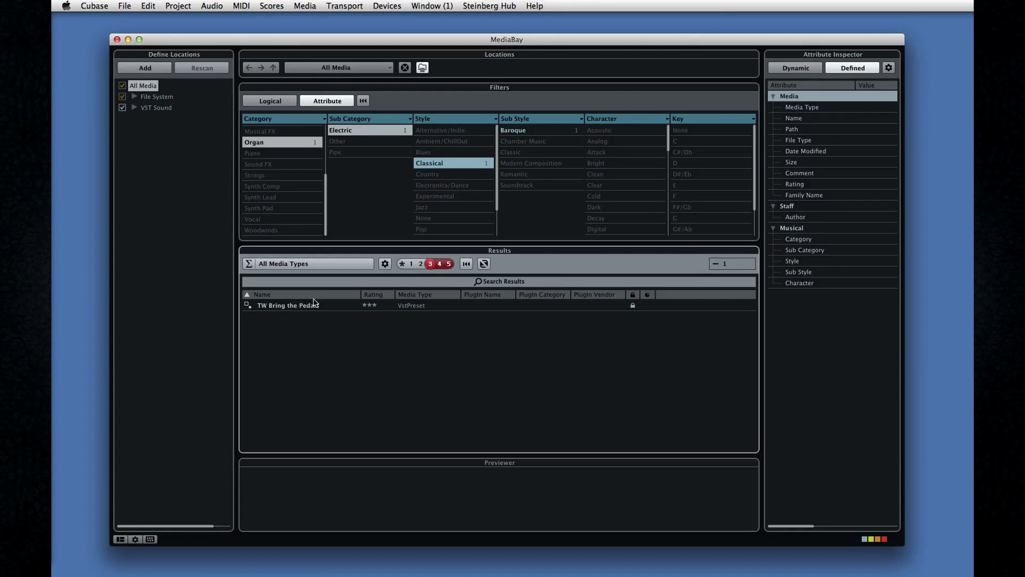
Change the Category filter column to the Media attribute Frame Rate and the Sub Category column to the Staff attribute Author
{"action": "left_click", "coordinate": [410, 118]}
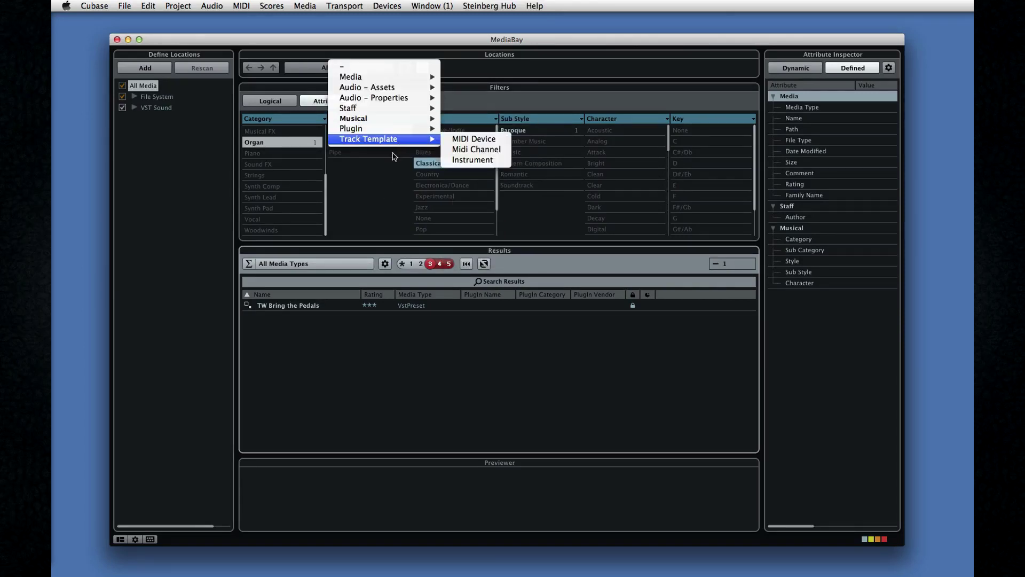
{"action": "left_click", "coordinate": [331, 155]}
{"action": "left_click", "coordinate": [320, 119]}
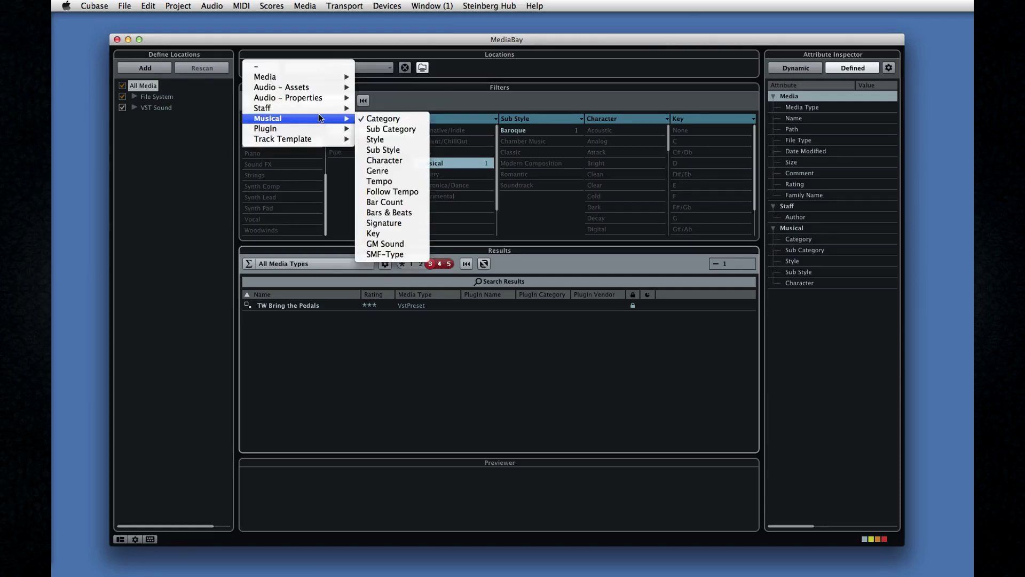
{"action": "mouse_move", "coordinate": [318, 77]}
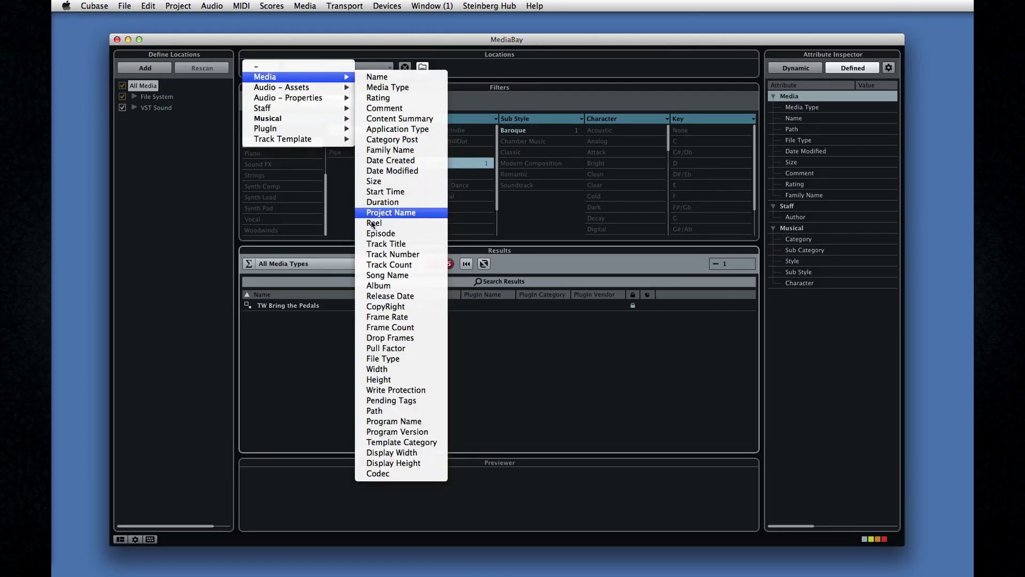
{"action": "left_click", "coordinate": [421, 318]}
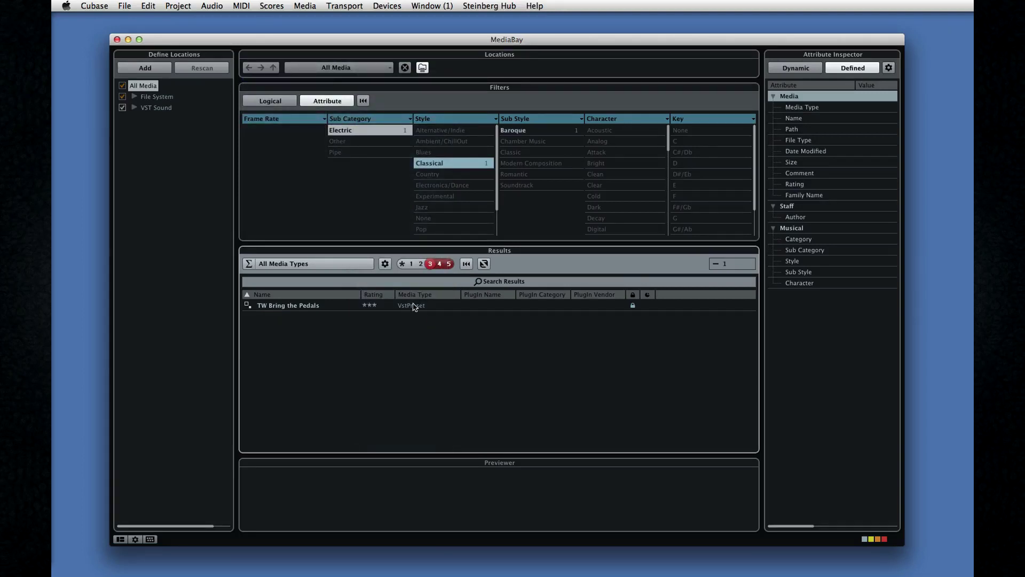
{"action": "left_click", "coordinate": [409, 118]}
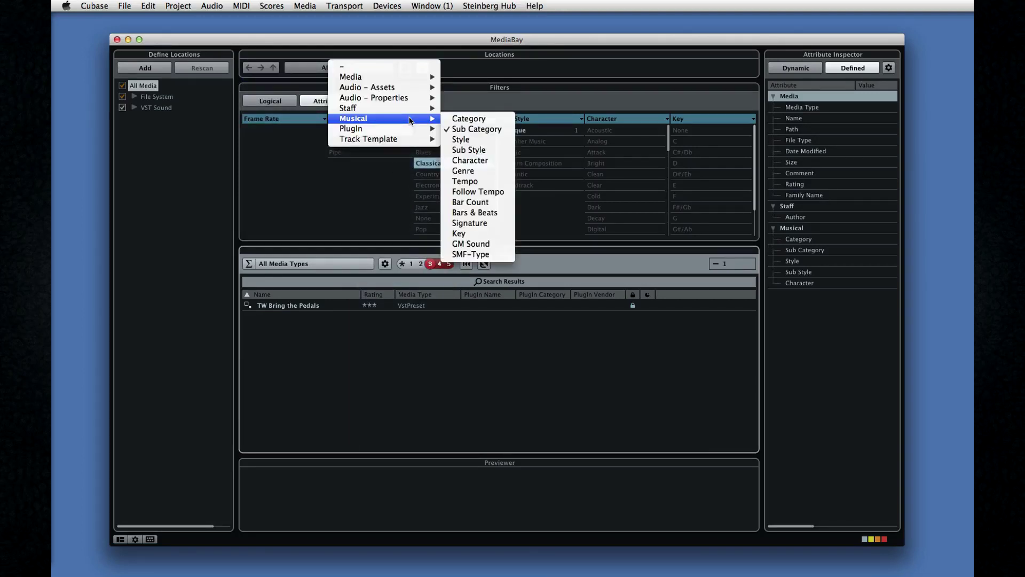
{"action": "mouse_move", "coordinate": [408, 107]}
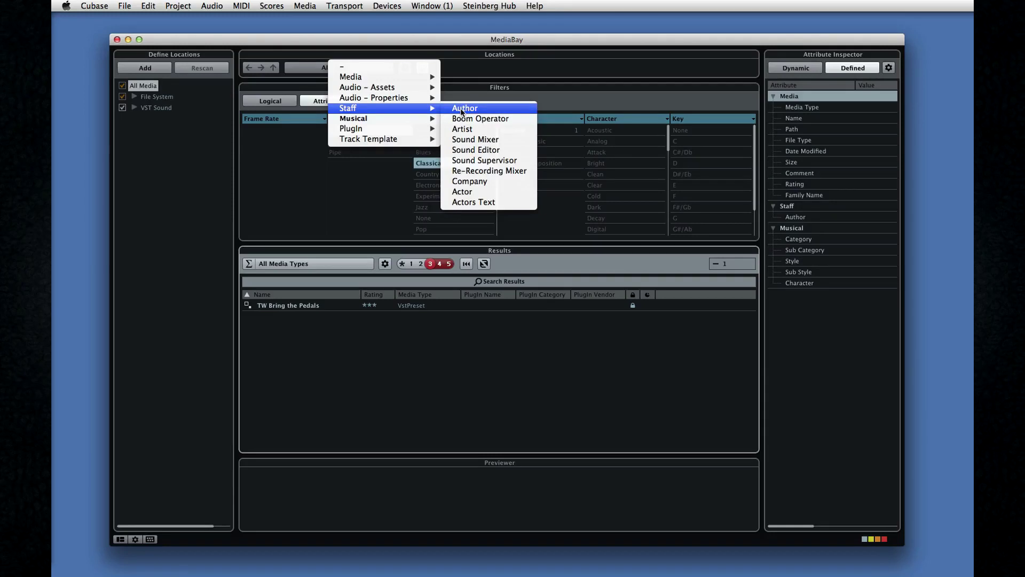
{"action": "left_click", "coordinate": [483, 109]}
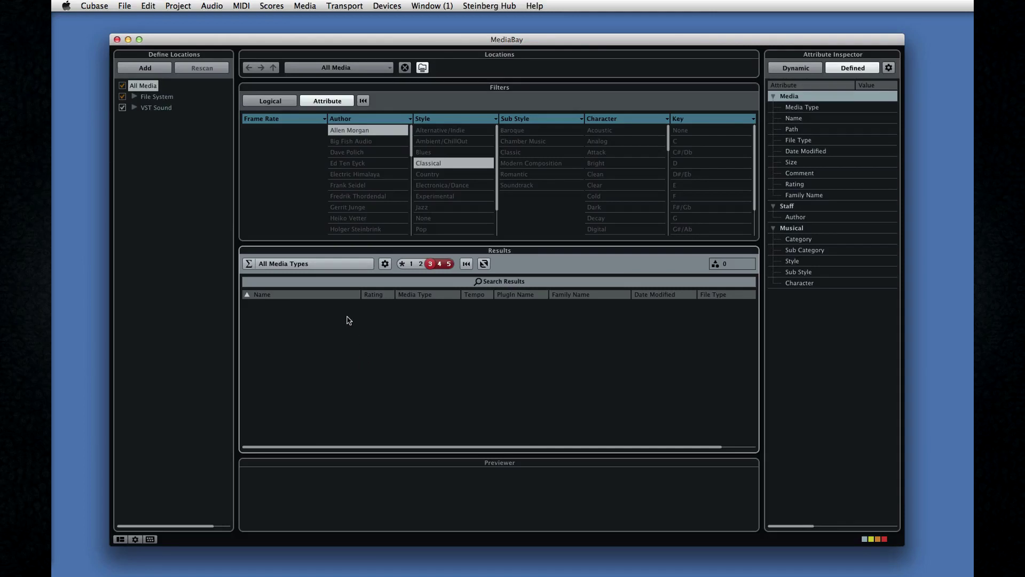
Switch the browsed location to VST Sound and clear the Classical style filter
{"action": "left_click", "coordinate": [154, 108]}
{"action": "left_click", "coordinate": [439, 163]}
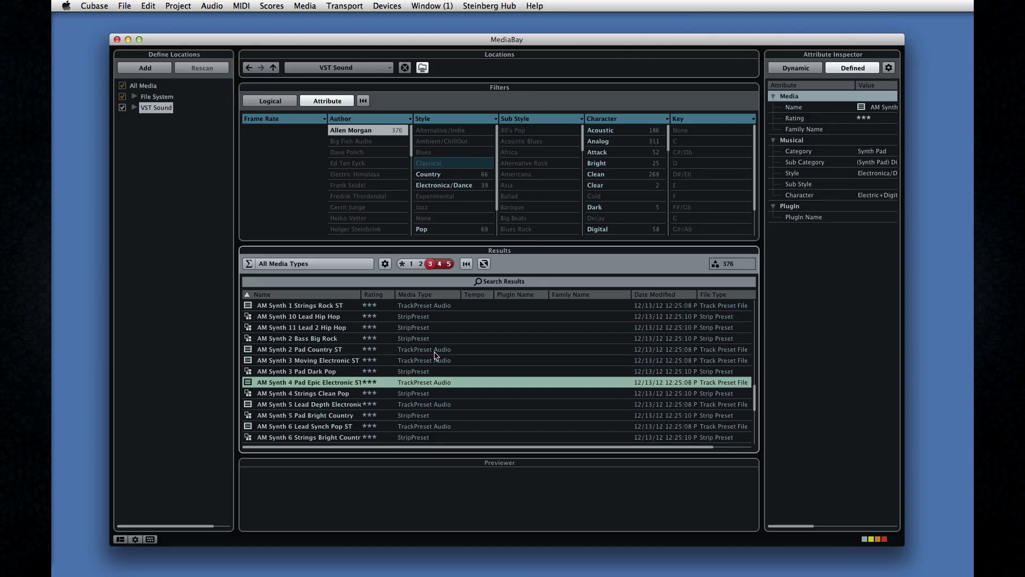
Switch to logical filtering and set the filter condition's attribute to Name
{"action": "left_click", "coordinate": [270, 101]}
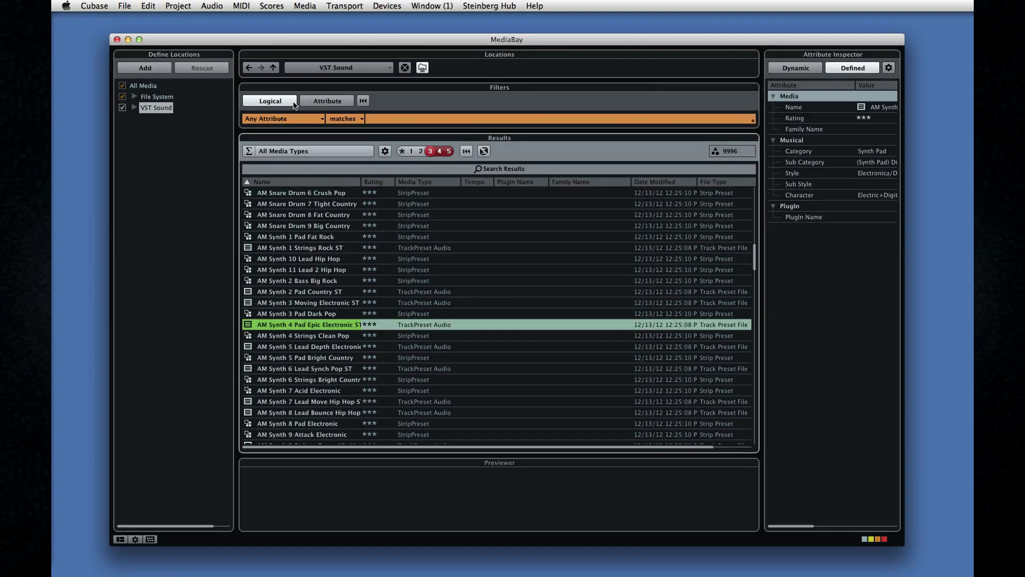
{"action": "left_click", "coordinate": [322, 118]}
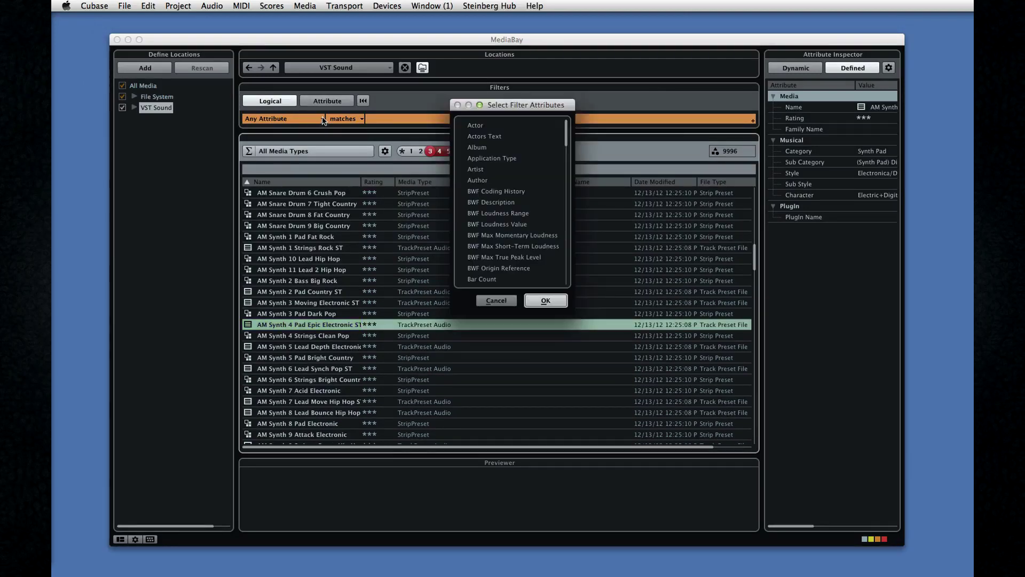
{"action": "left_click_drag", "start_coordinate": [567, 138], "coordinate": [569, 215]}
{"action": "left_click", "coordinate": [499, 214]}
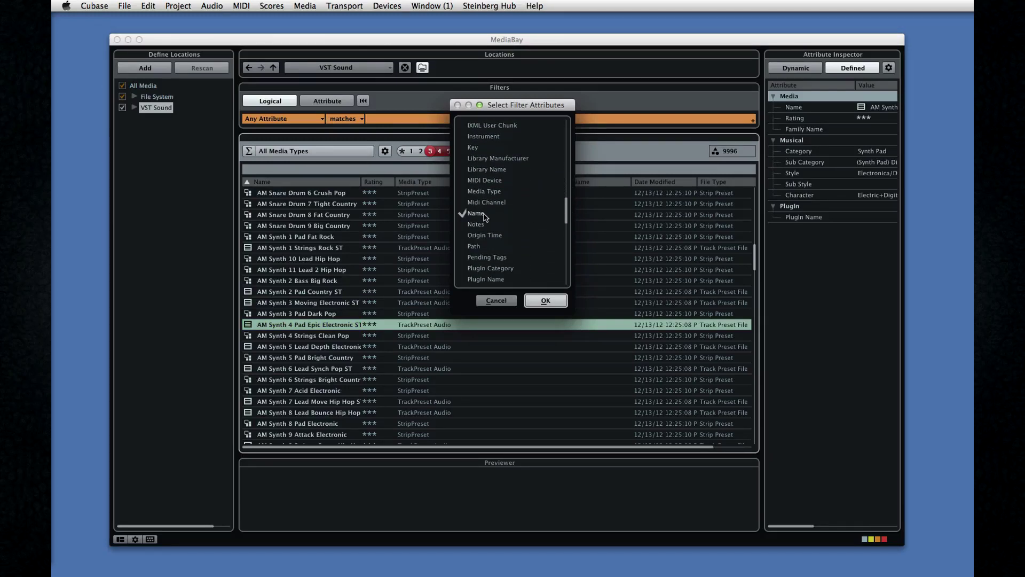
{"action": "left_click", "coordinate": [544, 301]}
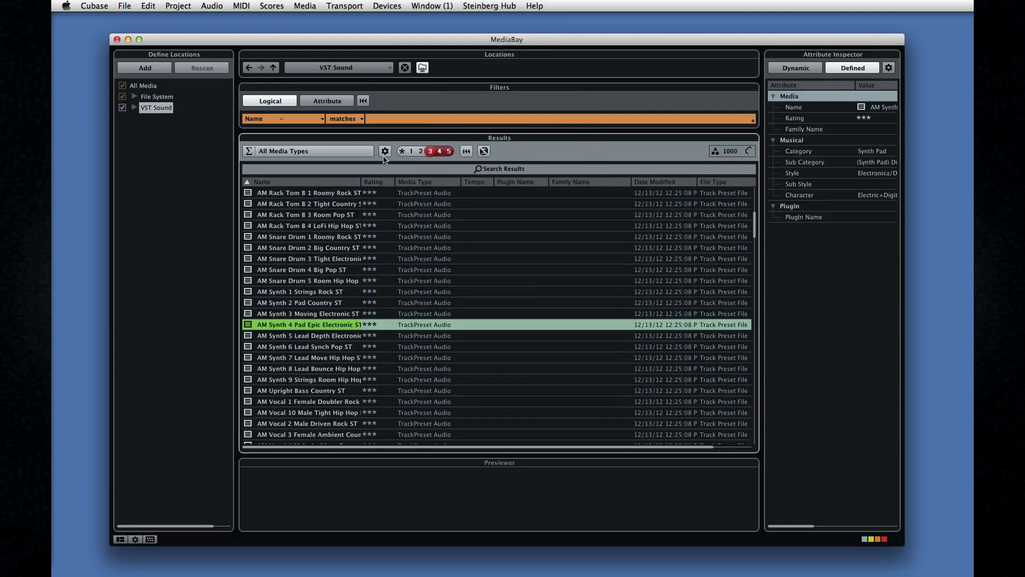
Set the Name filter's condition to equals with the search text DRUMS
{"action": "left_click", "coordinate": [358, 118]}
{"action": "left_click", "coordinate": [349, 76]}
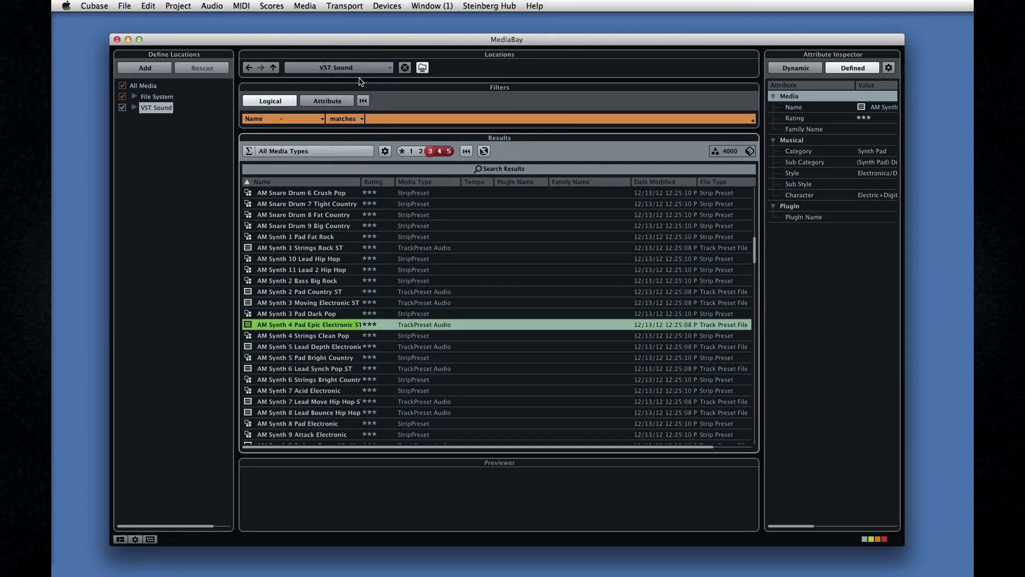
{"action": "left_click", "coordinate": [384, 118]}
{"action": "type", "text": "DRUMS"}
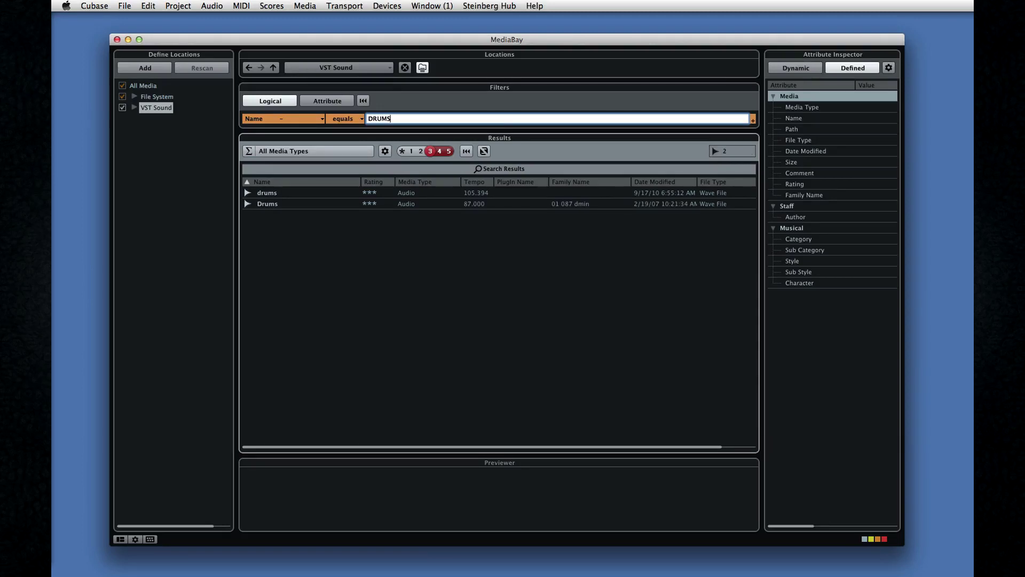
{"action": "key", "text": "Return"}
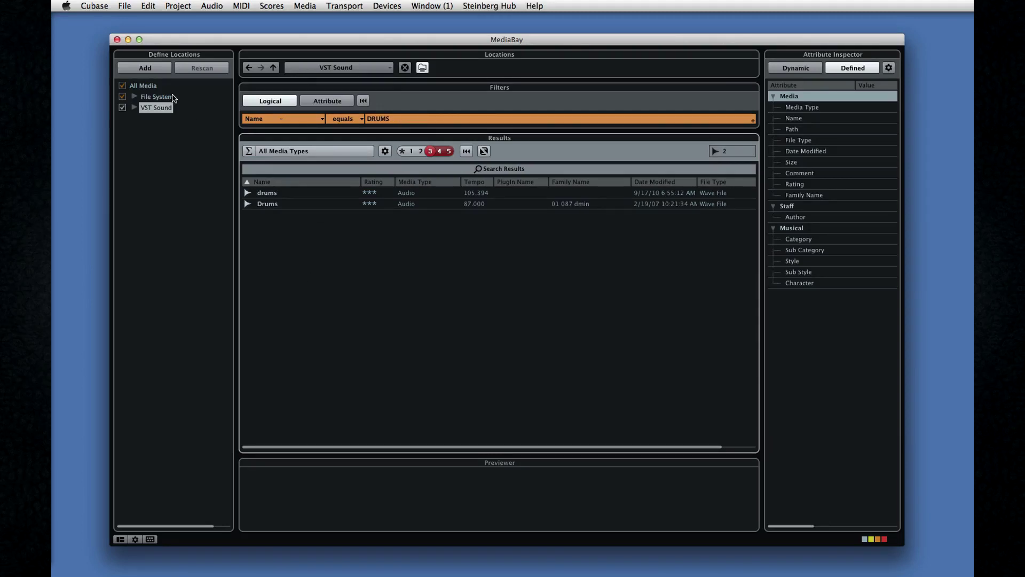
Widen the search to All Media and make the Name filter match names that contain DRUM
{"action": "left_click", "coordinate": [144, 86]}
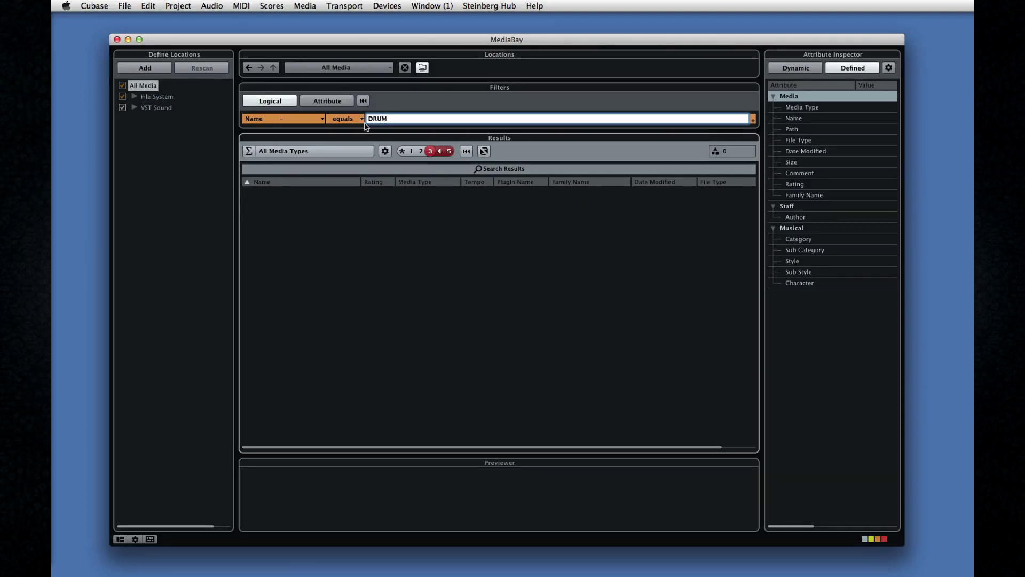
{"action": "left_click", "coordinate": [352, 119]}
{"action": "left_click", "coordinate": [342, 99]}
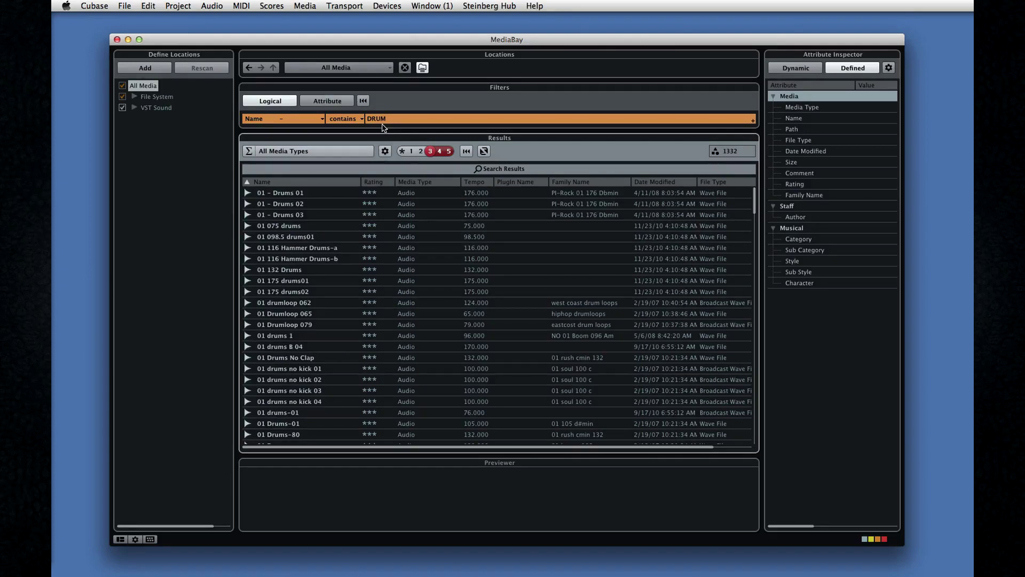
Add a second logical filter line that requires Tempo >= 120
{"action": "left_click", "coordinate": [752, 121]}
{"action": "left_click", "coordinate": [318, 130]}
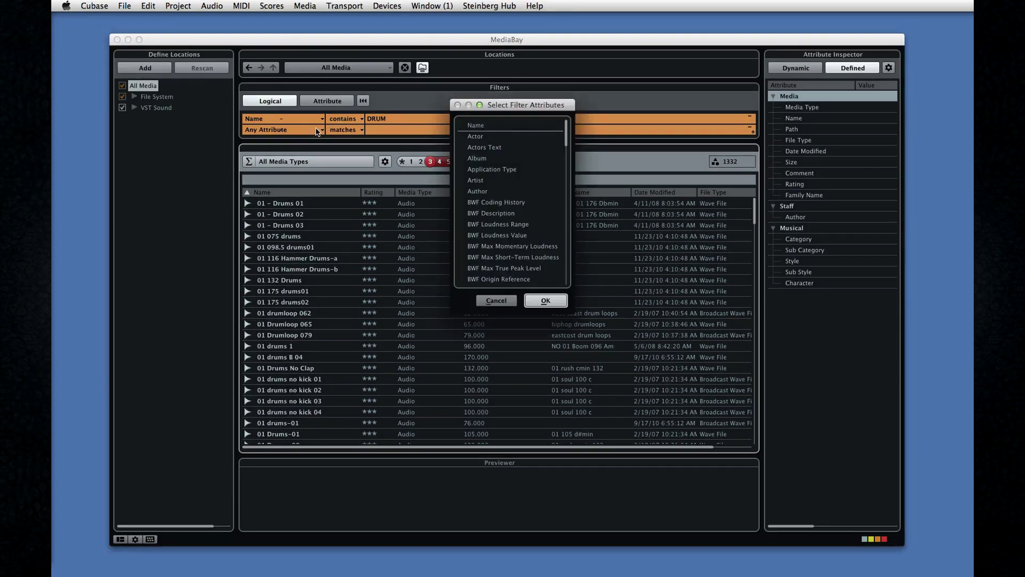
{"action": "scroll", "coordinate": [569, 140], "scroll_direction": "down", "scroll_amount": 5}
{"action": "left_click", "coordinate": [485, 248]}
{"action": "left_click", "coordinate": [546, 300]}
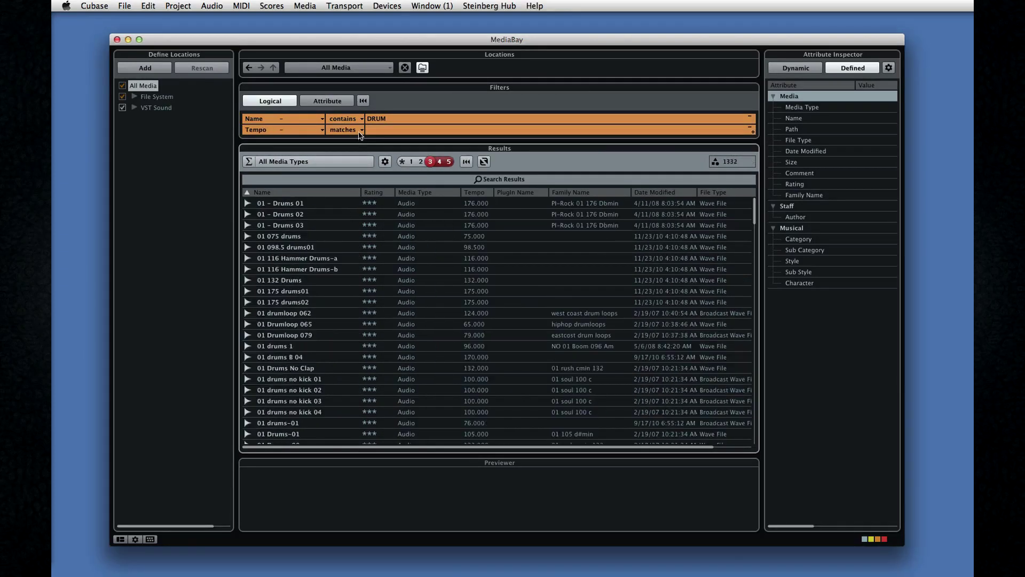
{"action": "left_click", "coordinate": [359, 133]}
{"action": "left_click", "coordinate": [360, 98]}
{"action": "left_click", "coordinate": [387, 130]}
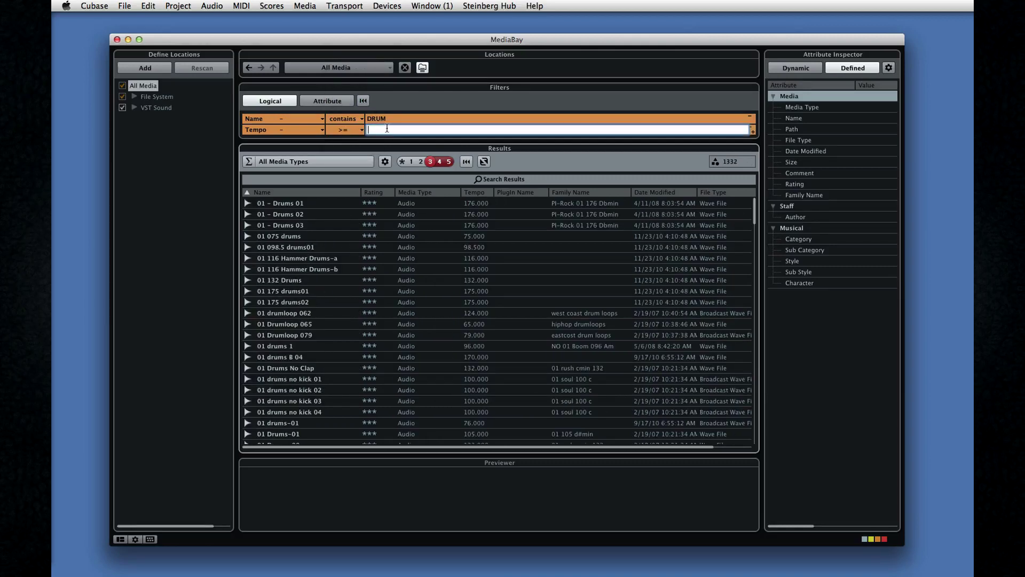
{"action": "type", "text": "120"}
{"action": "key", "text": "Return"}
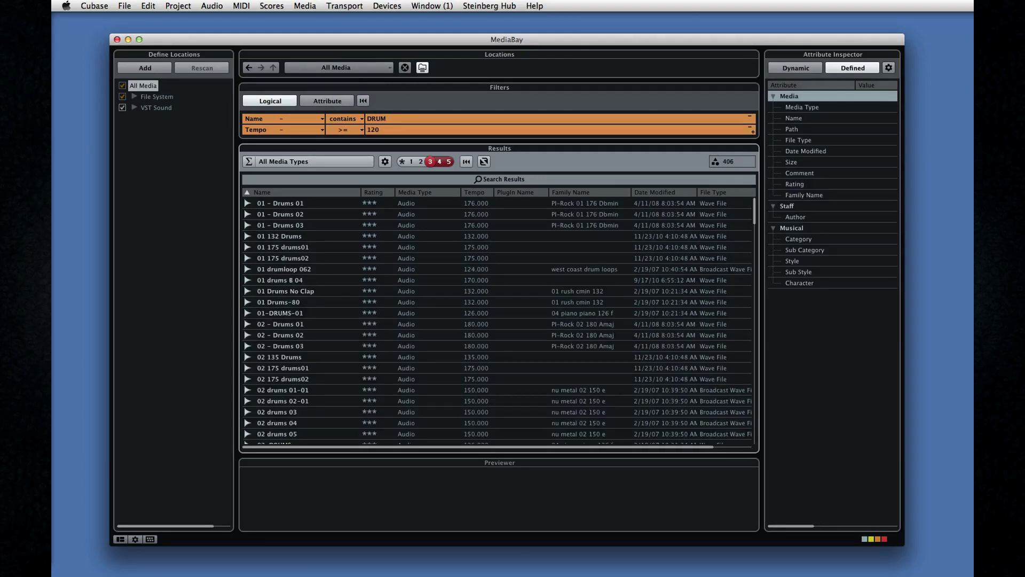
Select 01 drumloop 062 and search for other files with its Family Name, west coast drum loops
{"action": "left_click", "coordinate": [290, 270]}
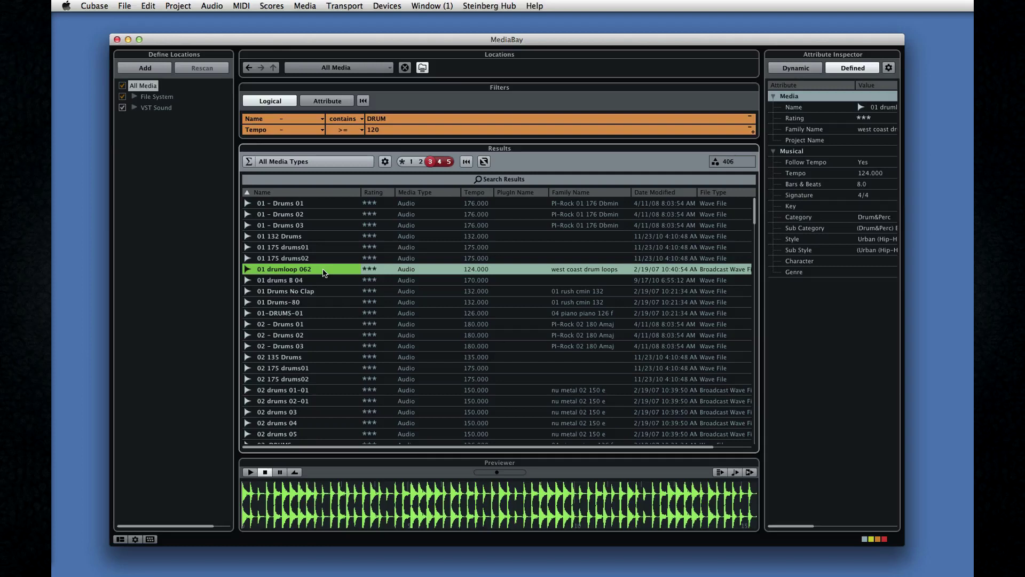
{"action": "right_click", "coordinate": [323, 273]}
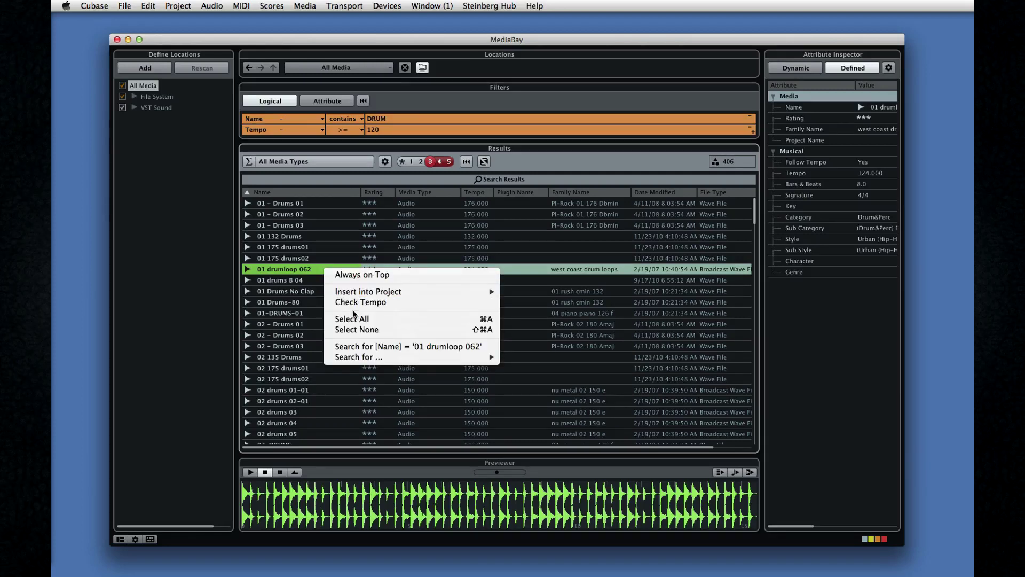
{"action": "mouse_move", "coordinate": [377, 360]}
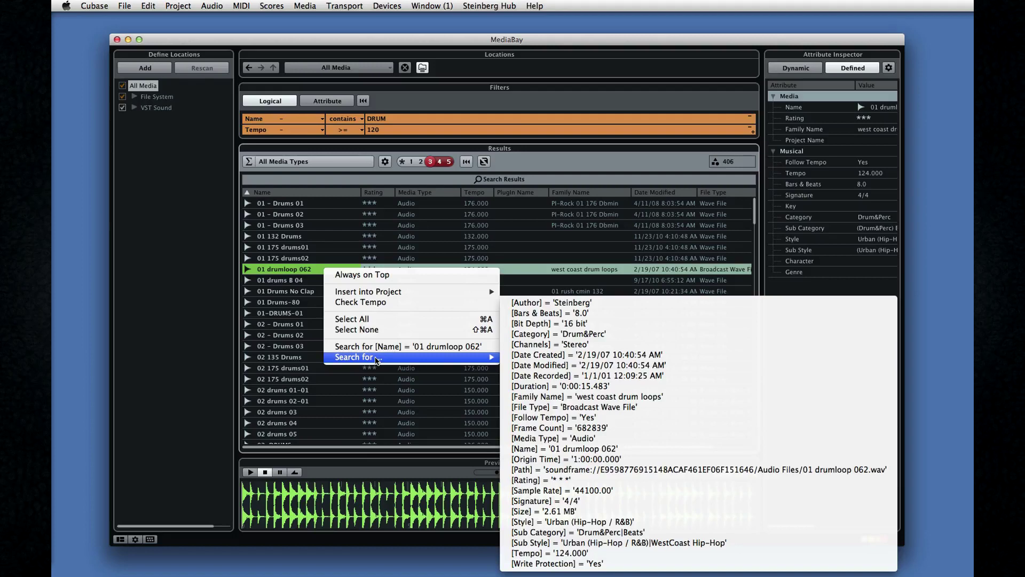
{"action": "left_click", "coordinate": [600, 401]}
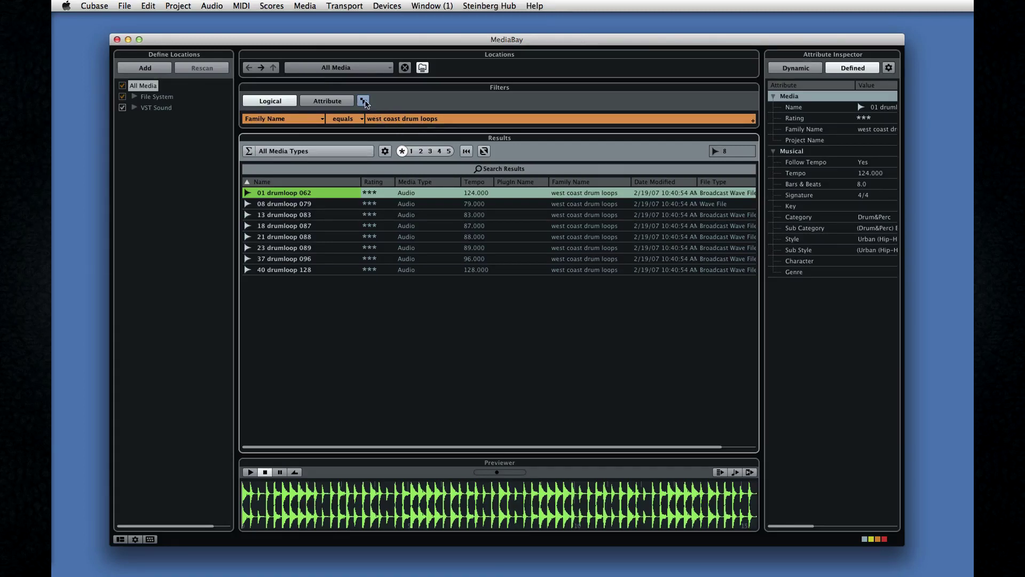
Return from the Family Name search to the previous filter and reset the logical filter lines
{"action": "left_click", "coordinate": [365, 103]}
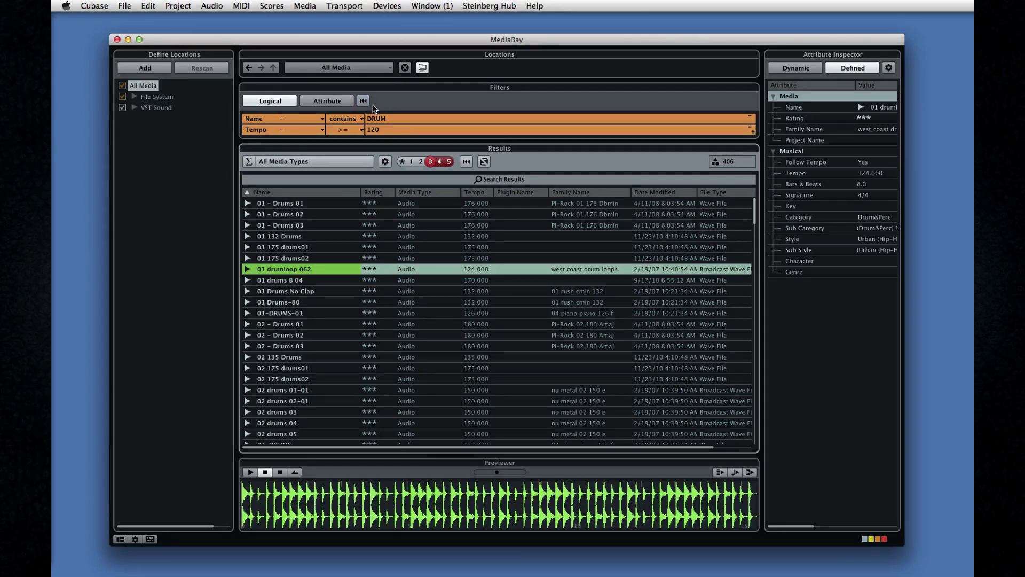
{"action": "left_click", "coordinate": [364, 102]}
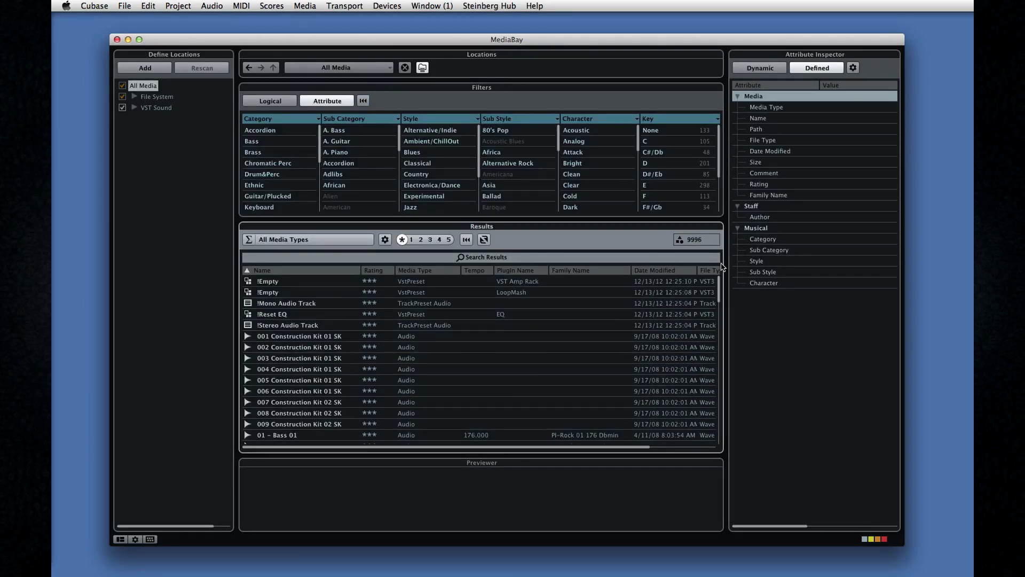
Widen the Attribute Inspector and compare the dynamic and defined attributes of 002 Construction Kit 01 SK
{"action": "left_click_drag", "start_coordinate": [726, 214], "coordinate": [574, 217]}
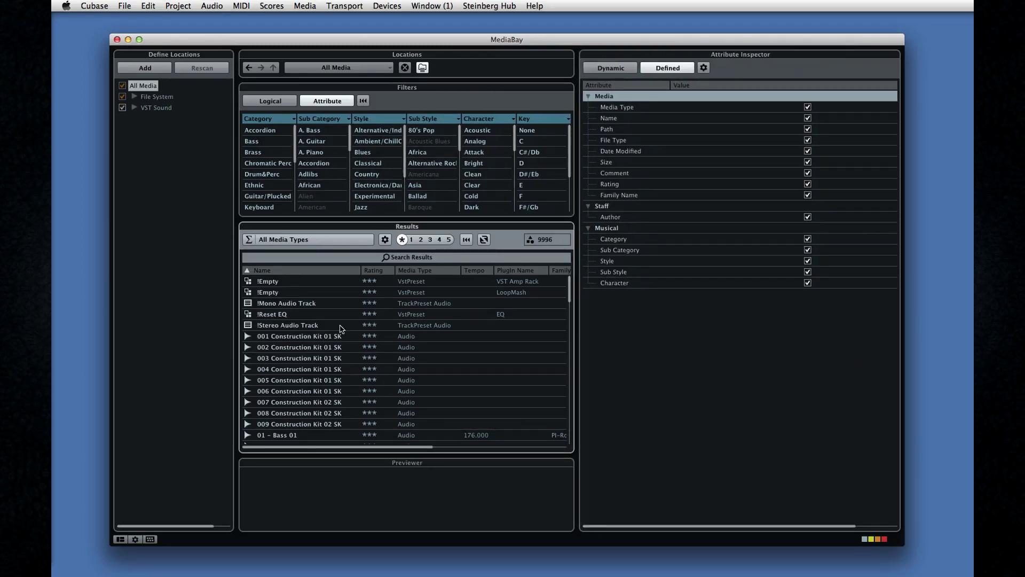
{"action": "left_click", "coordinate": [298, 348]}
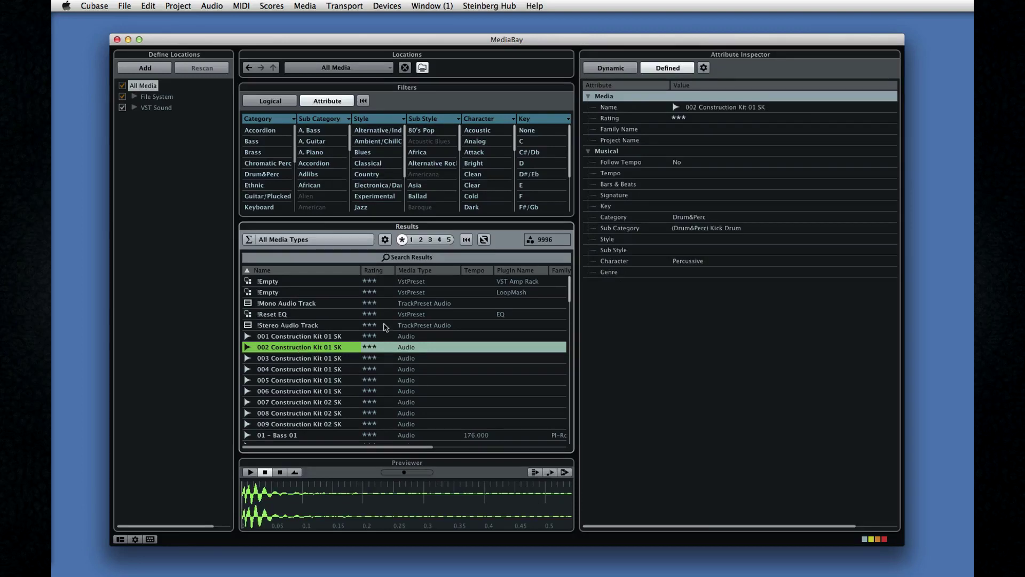
{"action": "left_click", "coordinate": [617, 69]}
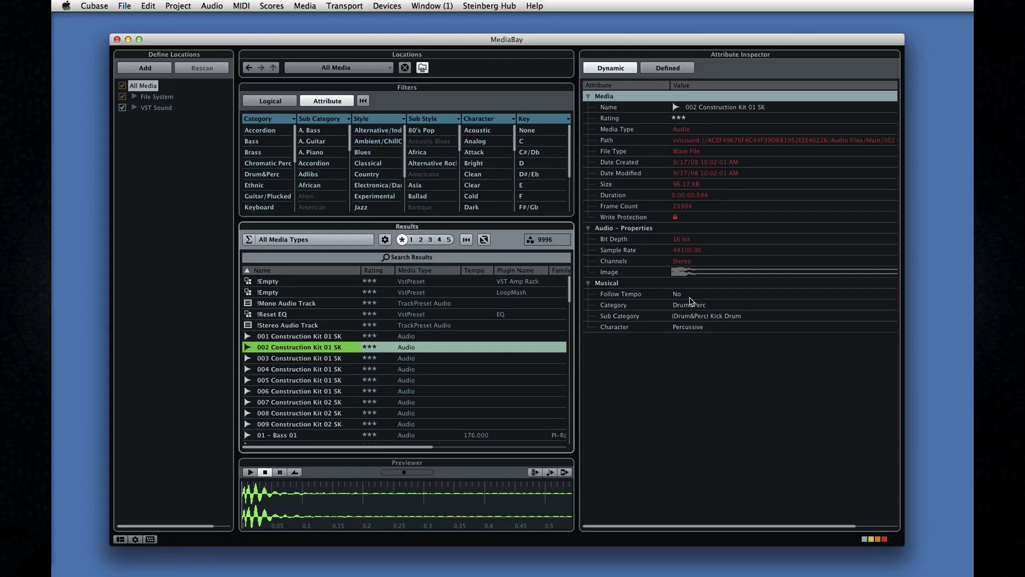
{"action": "left_click", "coordinate": [670, 71]}
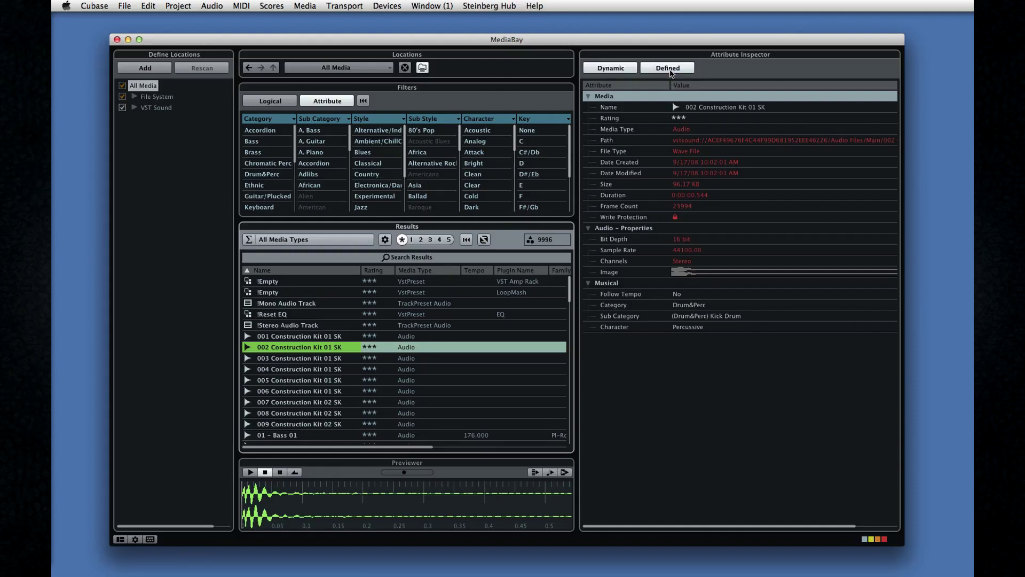
{"action": "left_click", "coordinate": [649, 142]}
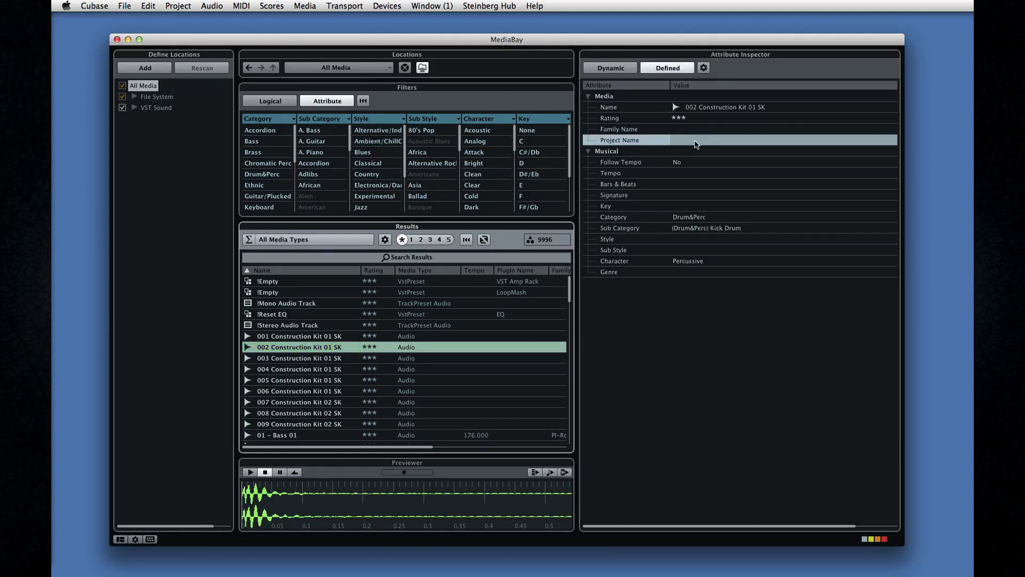
{"action": "left_click", "coordinate": [617, 72]}
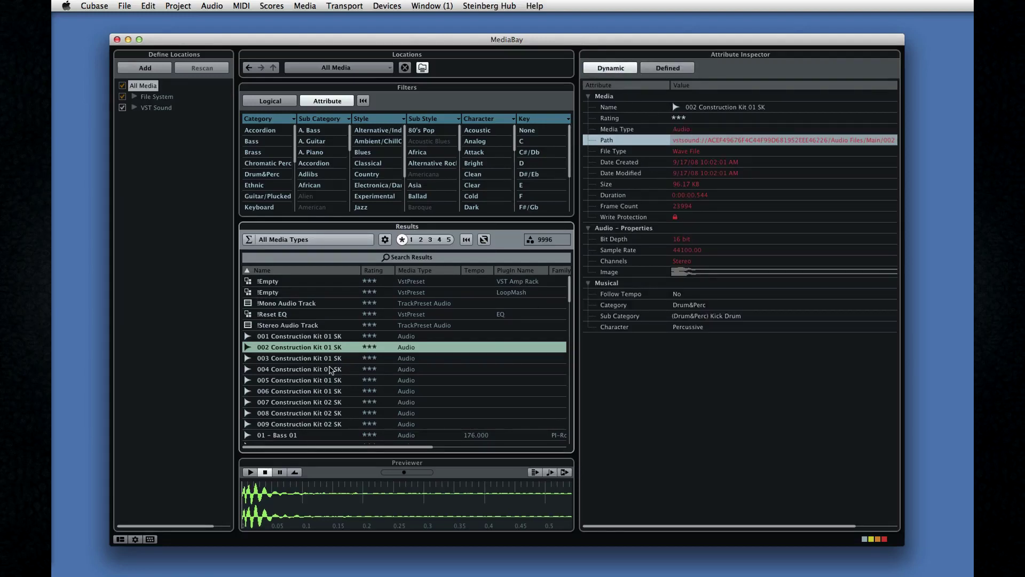
Select the files 002 through 005 Construction Kit 01 SK and try to set their defined Bars & Beats attribute to 4
{"action": "left_click", "coordinate": [314, 382], "text": "shift"}
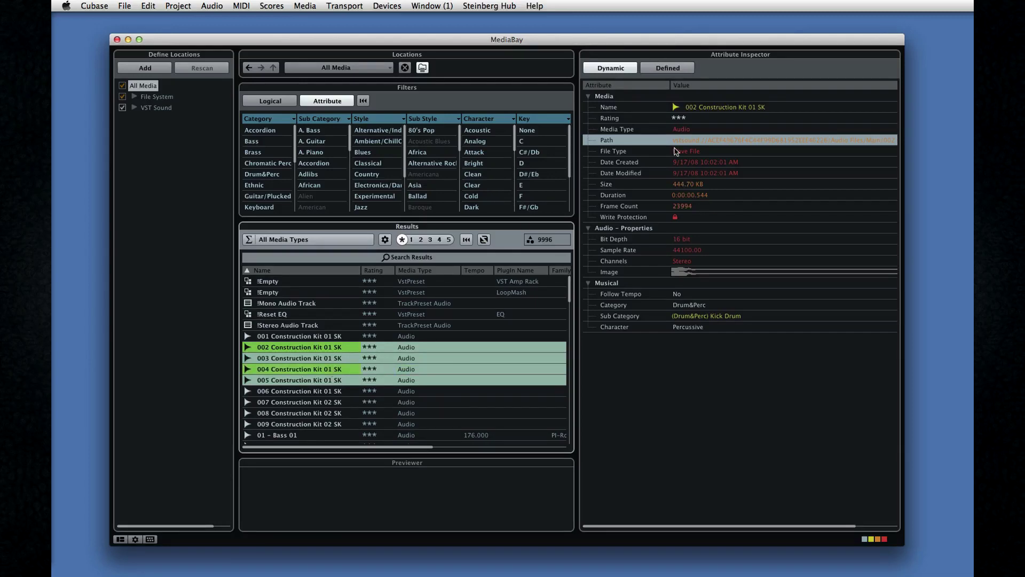
{"action": "left_click", "coordinate": [686, 70]}
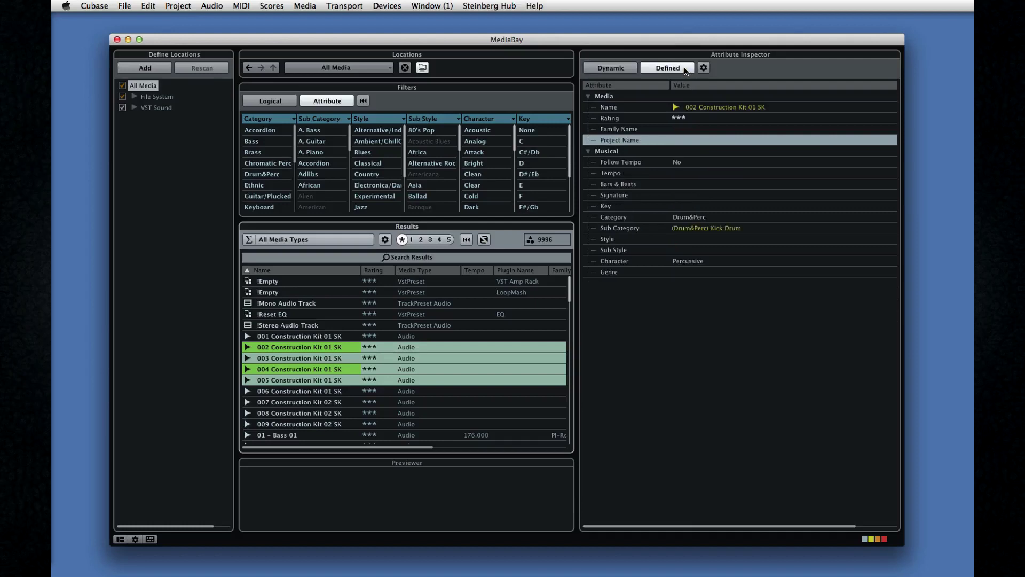
{"action": "double_click", "coordinate": [684, 183]}
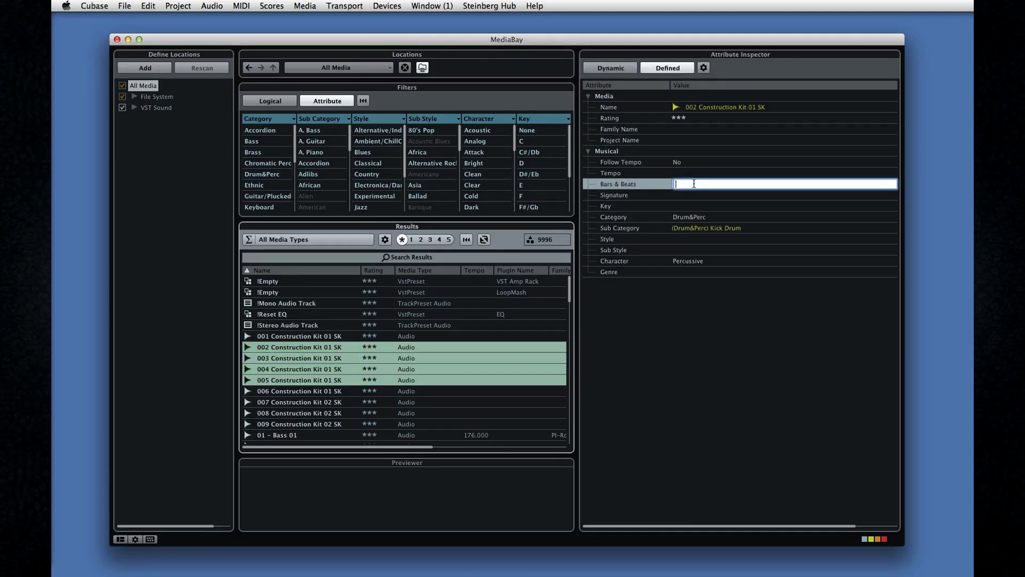
{"action": "type", "text": "4"}
{"action": "key", "text": "Return"}
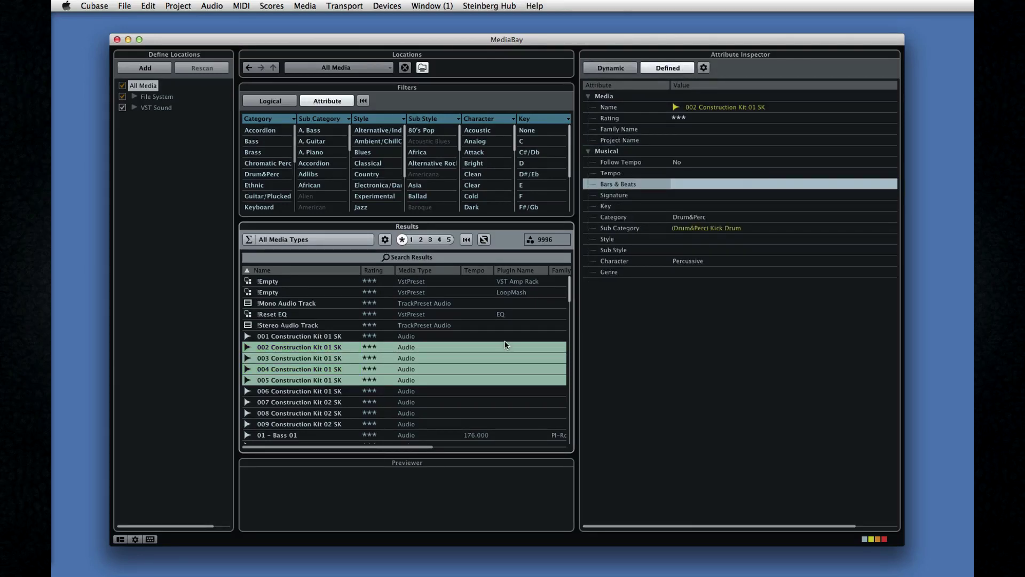
Select 001 Construction Kit 01 SK and open the configuration of the defined attributes
{"action": "left_click", "coordinate": [319, 335]}
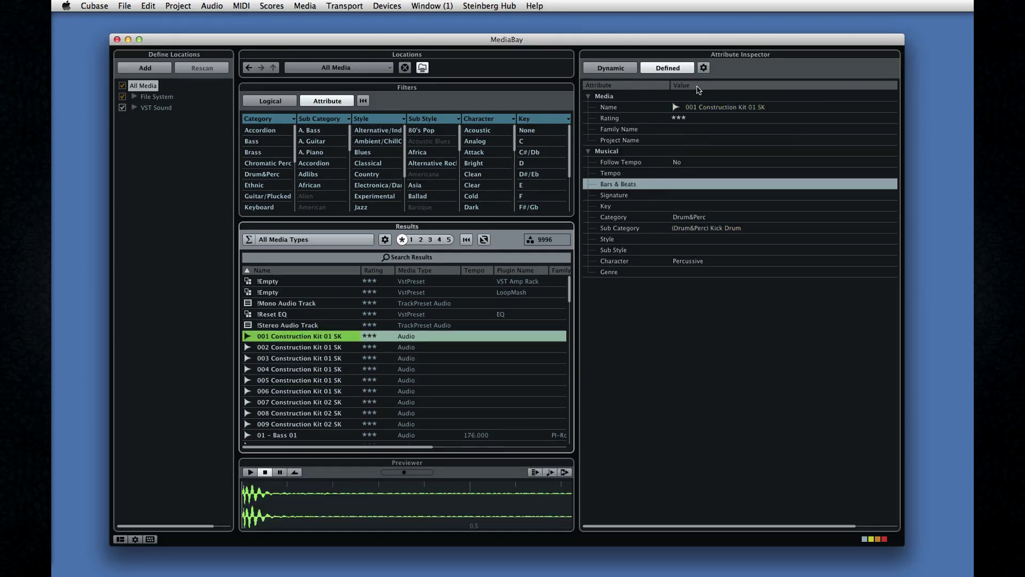
{"action": "left_click", "coordinate": [704, 68]}
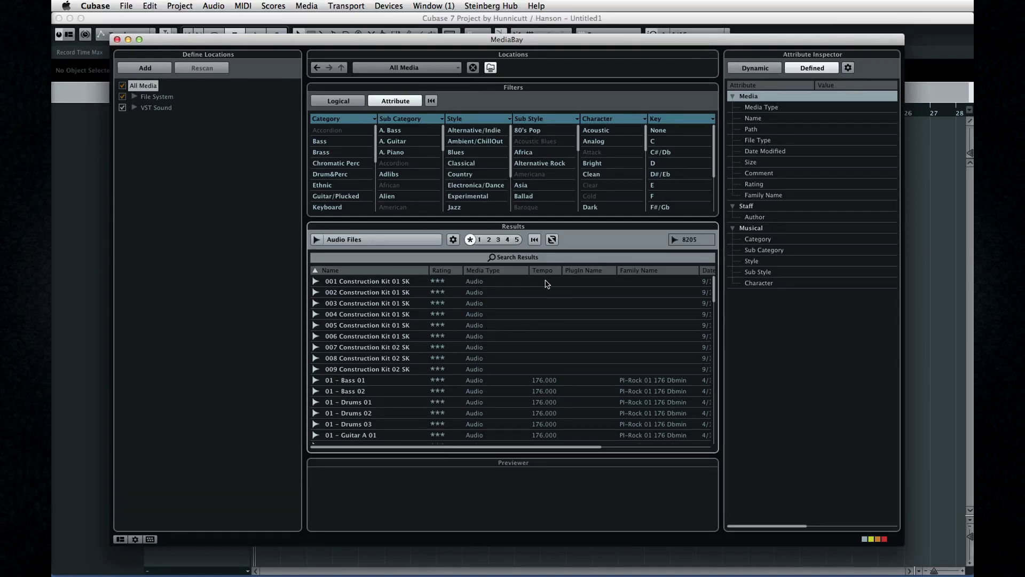
Search the audio file results for Drums
{"action": "left_click", "coordinate": [464, 358]}
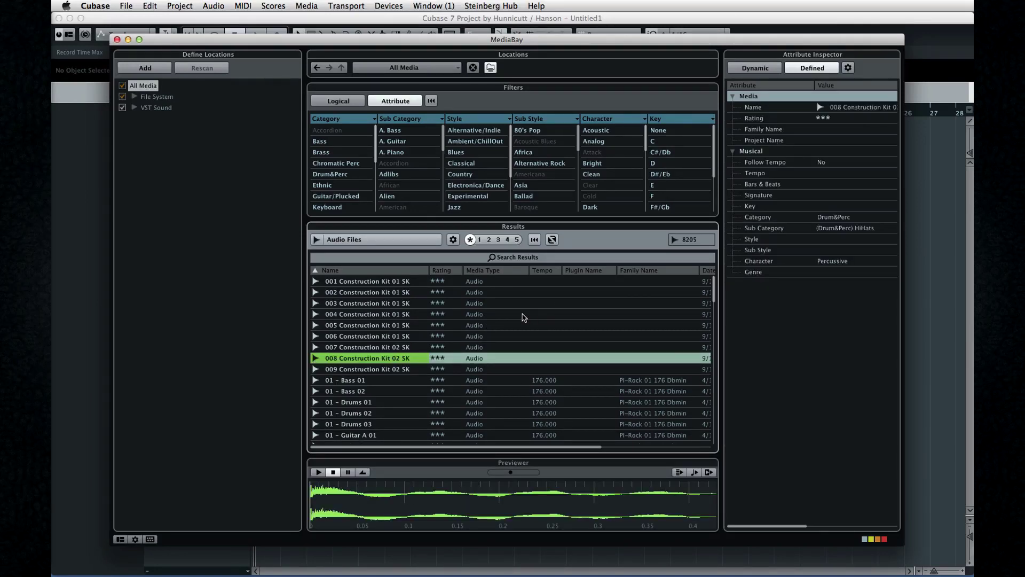
{"action": "left_click", "coordinate": [512, 257]}
{"action": "type", "text": "Drums"}
{"action": "key", "text": "Return"}
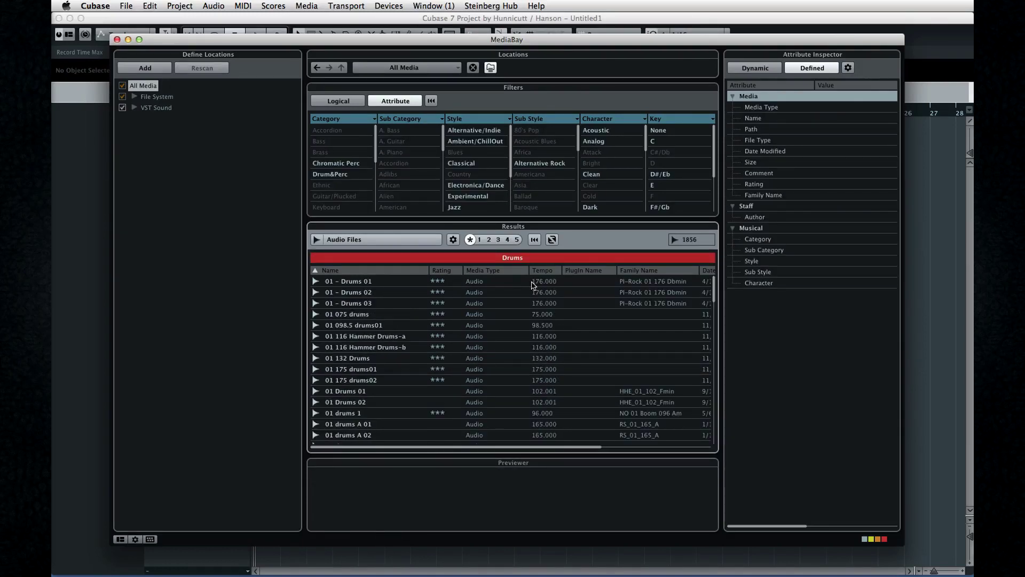
Locate the DRUMS! folder on MEDIA 3 under Local Hard Disks, select it and include it in the media scan
{"action": "left_click", "coordinate": [133, 97]}
{"action": "left_click", "coordinate": [145, 108]}
{"action": "left_click", "coordinate": [155, 152]}
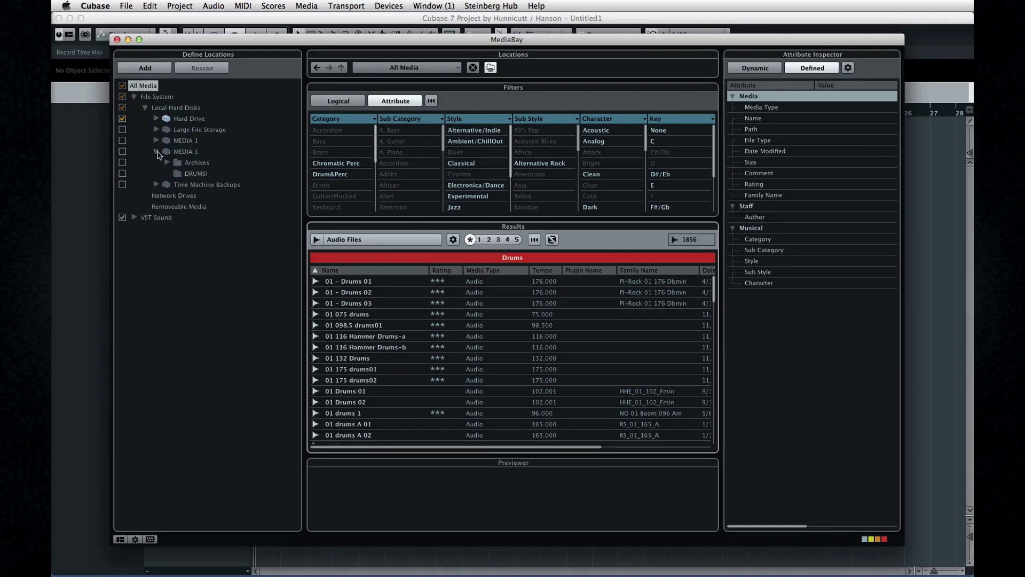
{"action": "left_click", "coordinate": [187, 175]}
{"action": "left_click", "coordinate": [122, 174]}
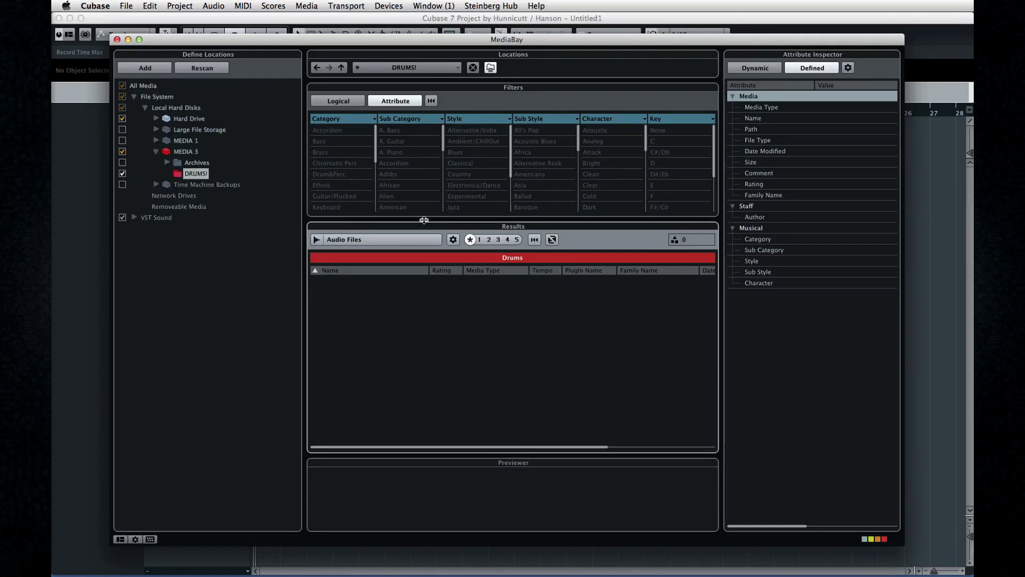
Show All Media again, select the files from 01 - Drums 03 through 01 drums 1 and transfer them to the DRUMS! folder
{"action": "left_click", "coordinate": [151, 87]}
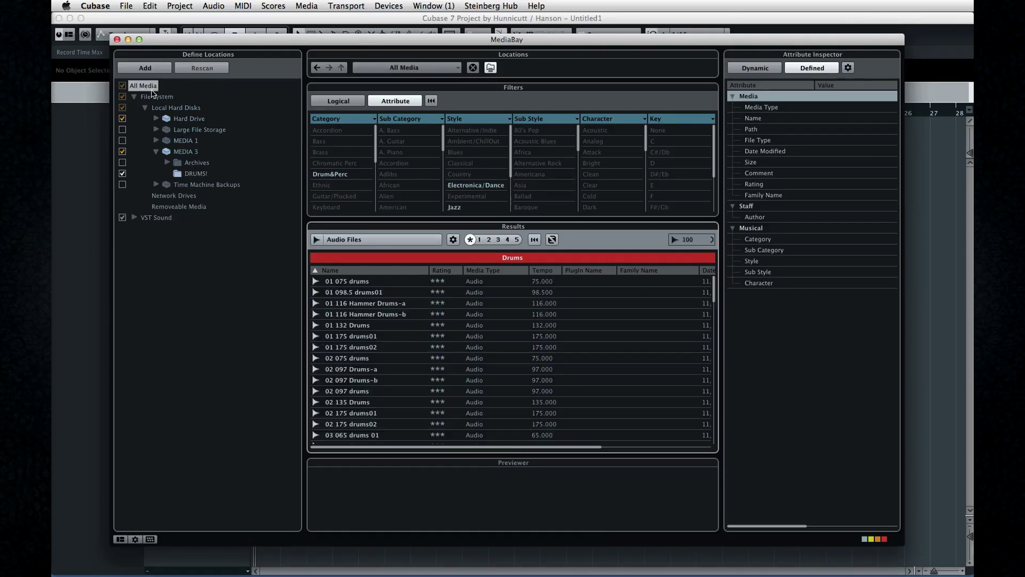
{"action": "left_click", "coordinate": [365, 303]}
{"action": "left_click", "coordinate": [359, 412], "text": "shift"}
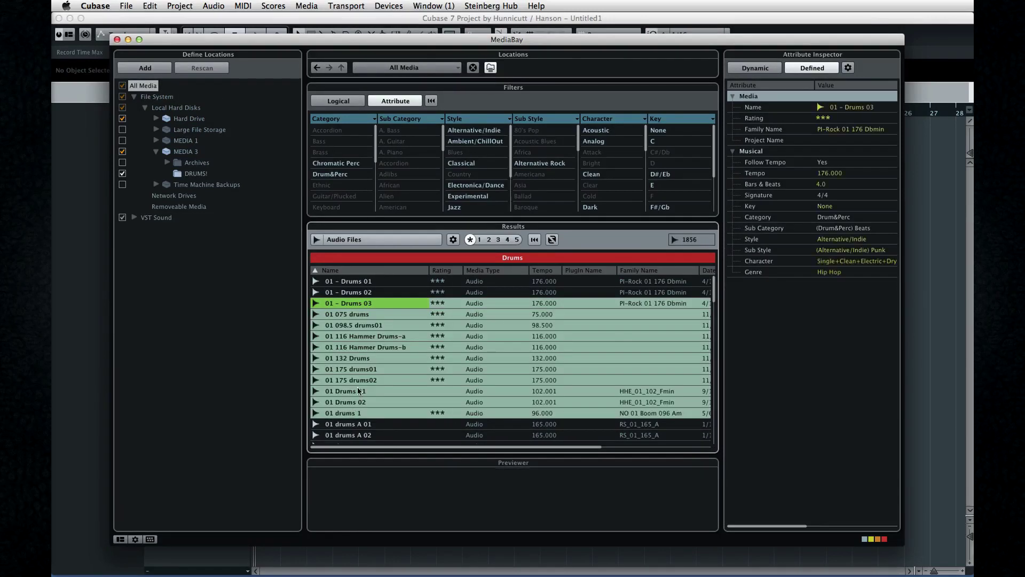
{"action": "left_click_drag", "start_coordinate": [355, 303], "coordinate": [189, 175]}
{"action": "key", "text": "super+shift+2"}
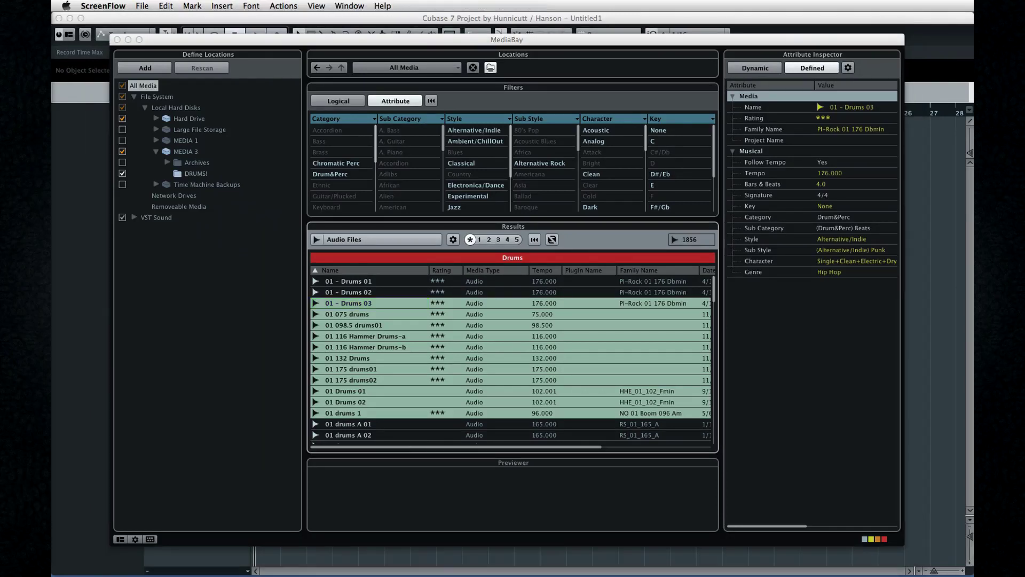
{"action": "left_click_drag", "start_coordinate": [365, 305], "coordinate": [205, 175]}
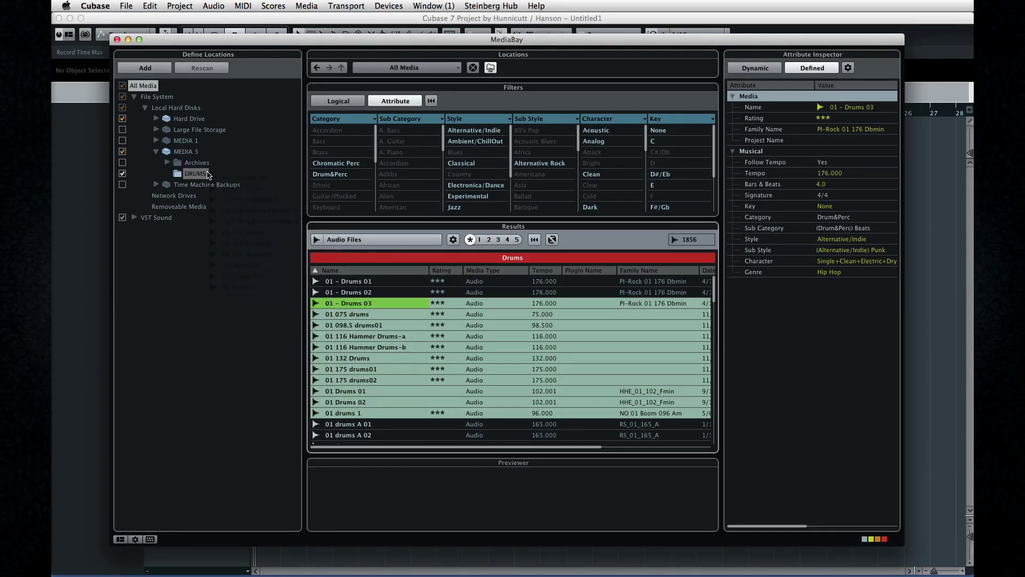